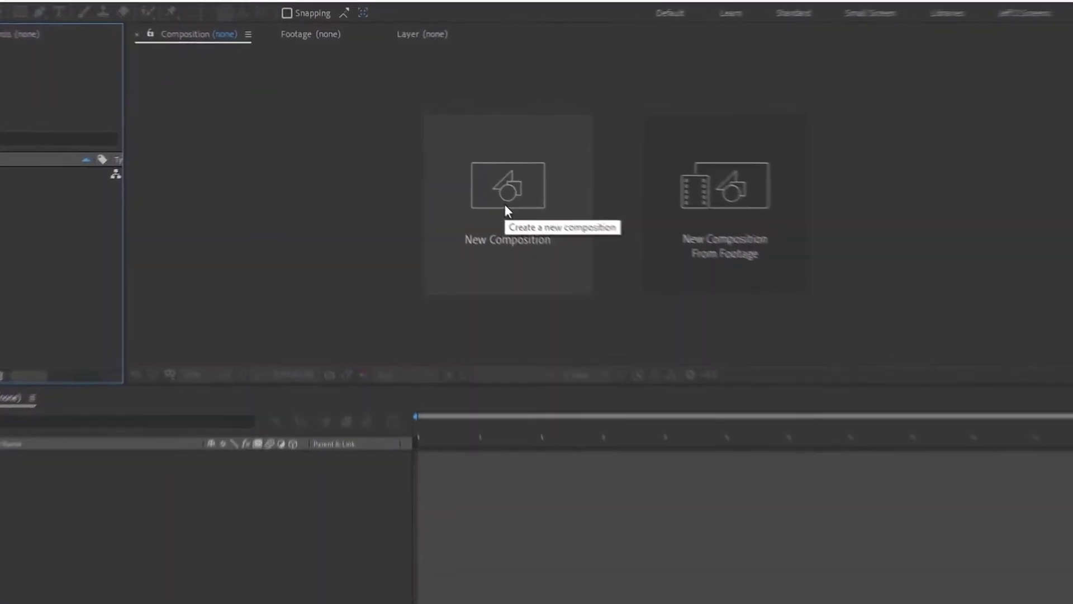
- Create a 20-second HDTV 1080 29.97 composition named "LoopOut Expression Animation"
left_click(532, 223)
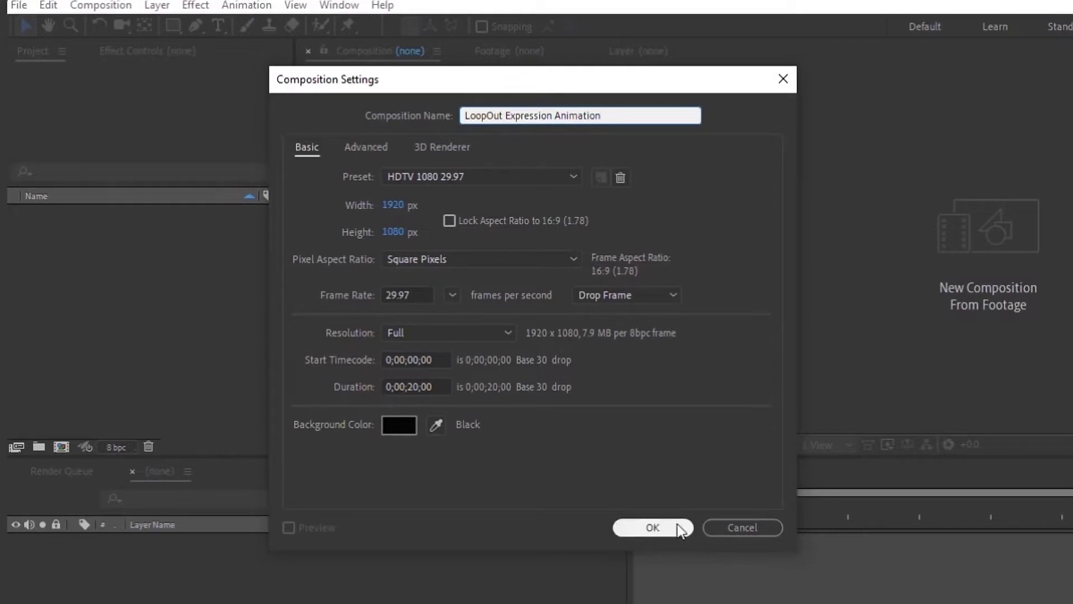
left_click(657, 526)
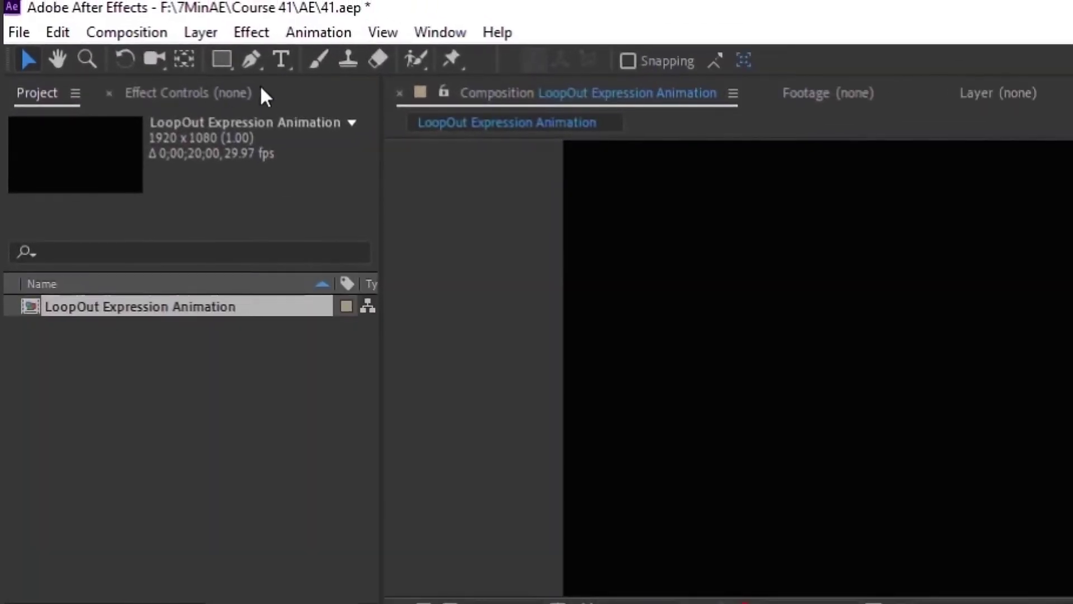
- Add an adjustment layer to the composition and name it COLOR CONTROL
left_click(200, 32)
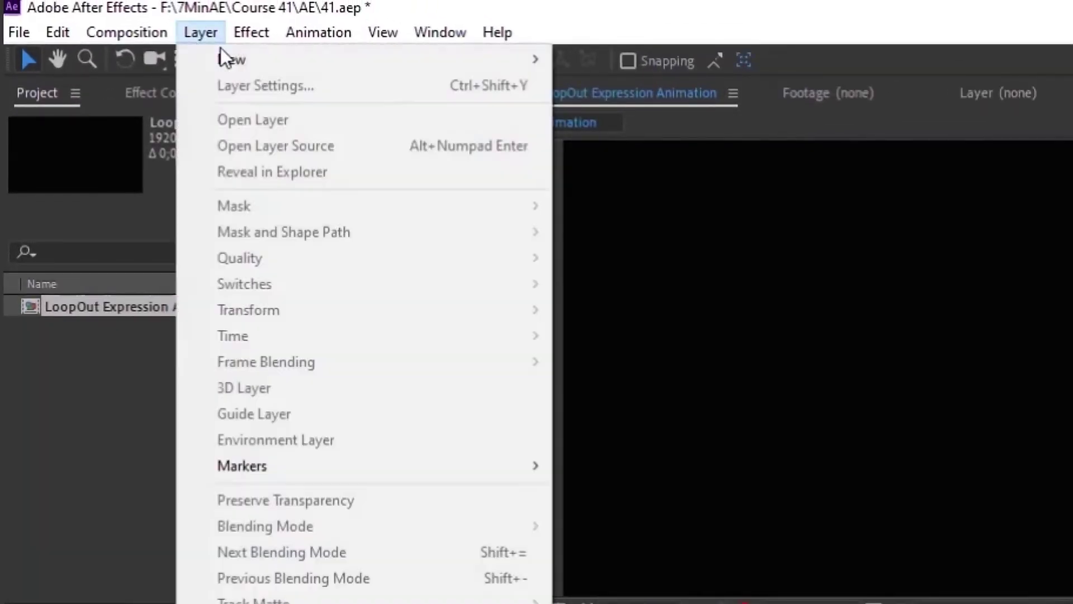
mouse_move(235, 58)
left_click(646, 215)
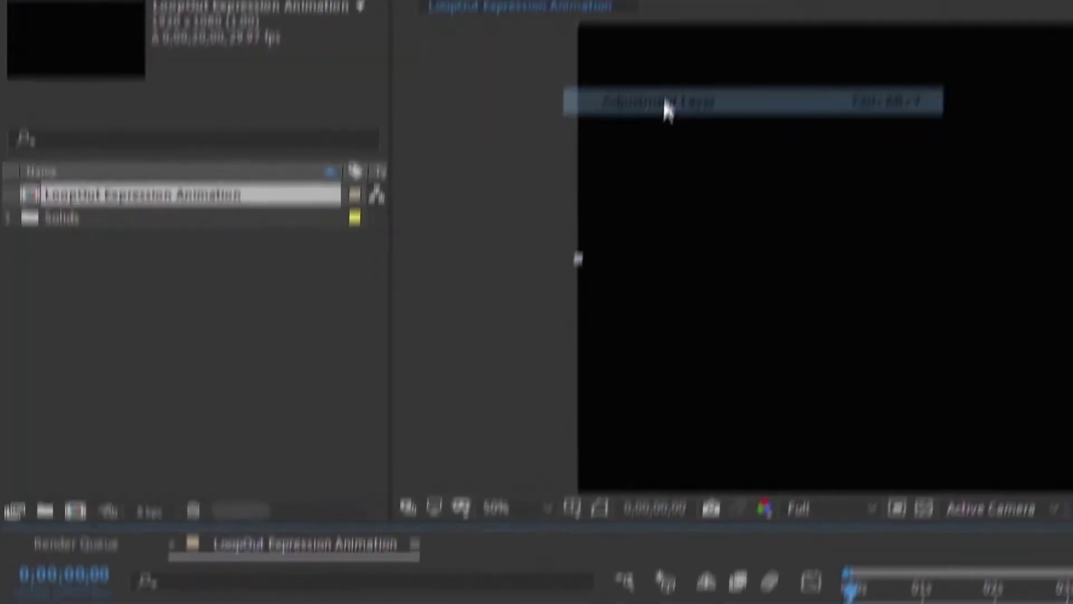
key("Return")
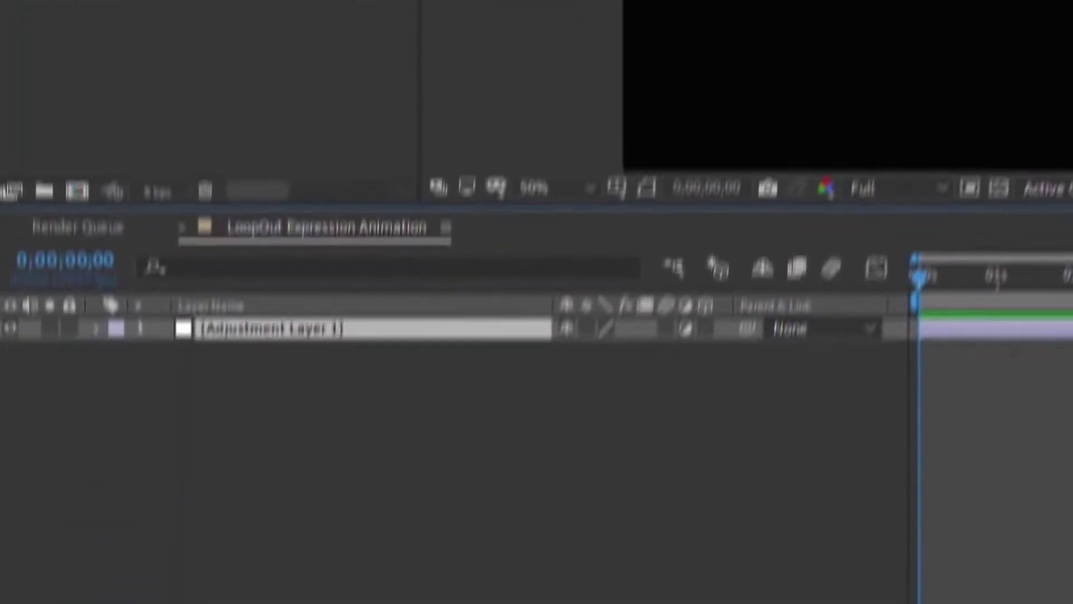
type("co")
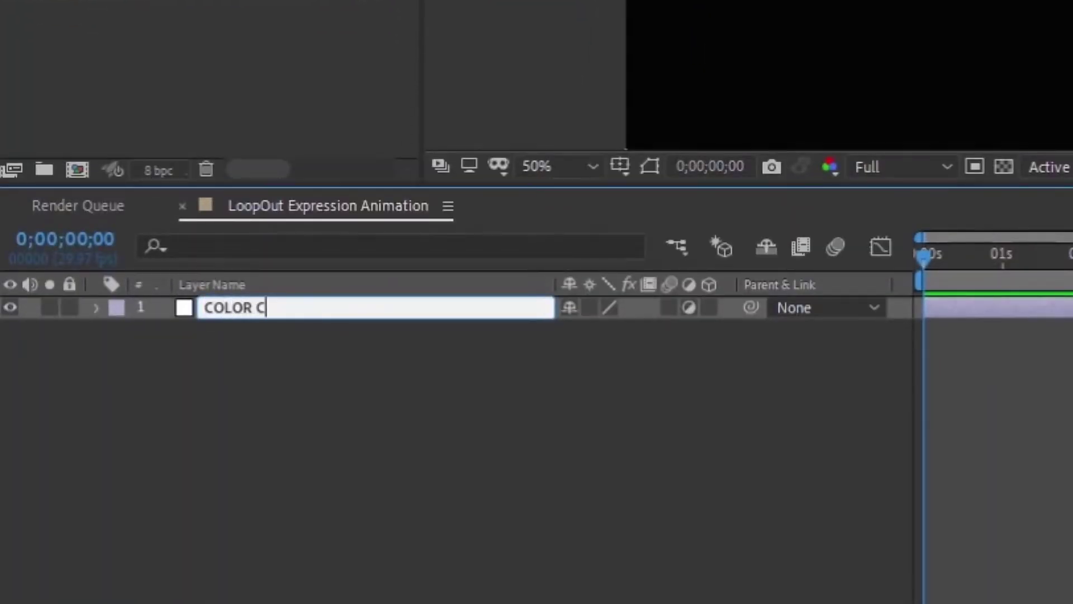
type("LOR CONTROL")
key("Return")
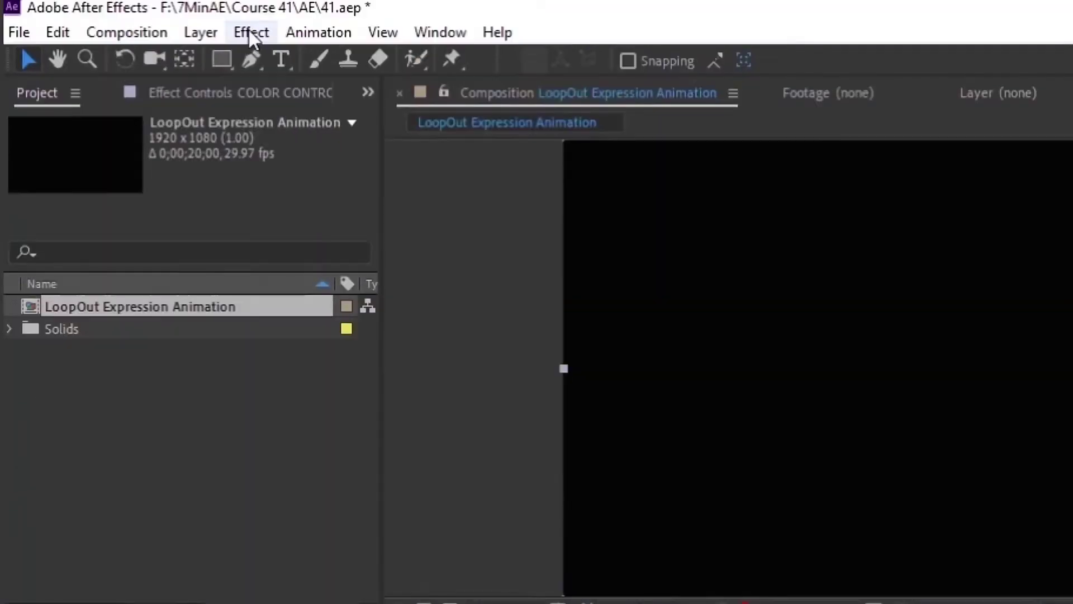
- Apply a Color Control expression effect to the COLOR CONTROL layer and rename the effect COLOR 1
left_click(249, 32)
mouse_move(374, 342)
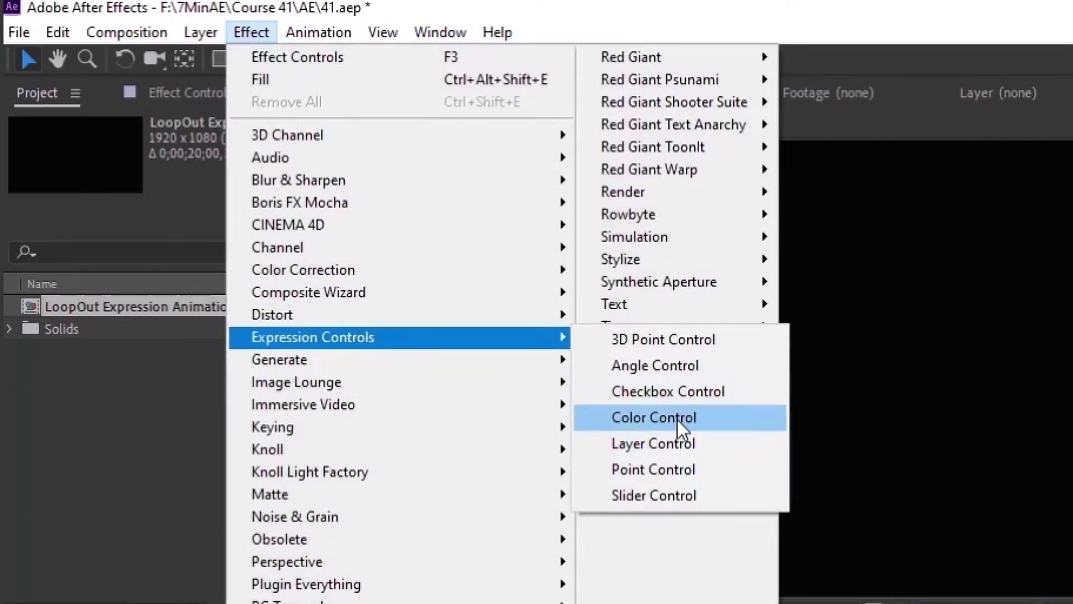
left_click(618, 420)
key("Return")
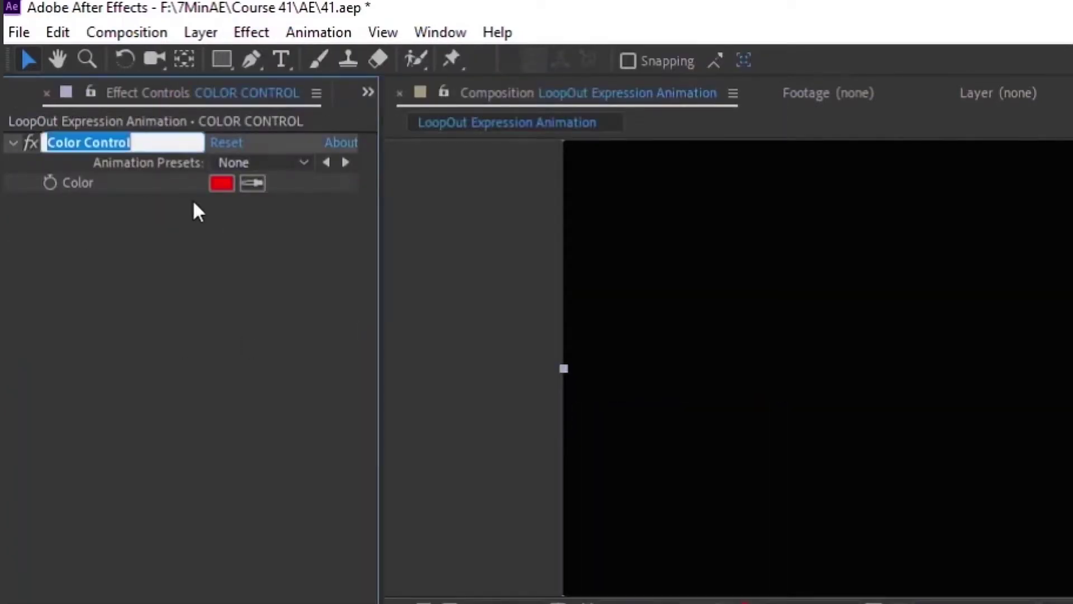
type("OL")
key("BackSpace")
key("BackSpace")
type("COLOR 1")
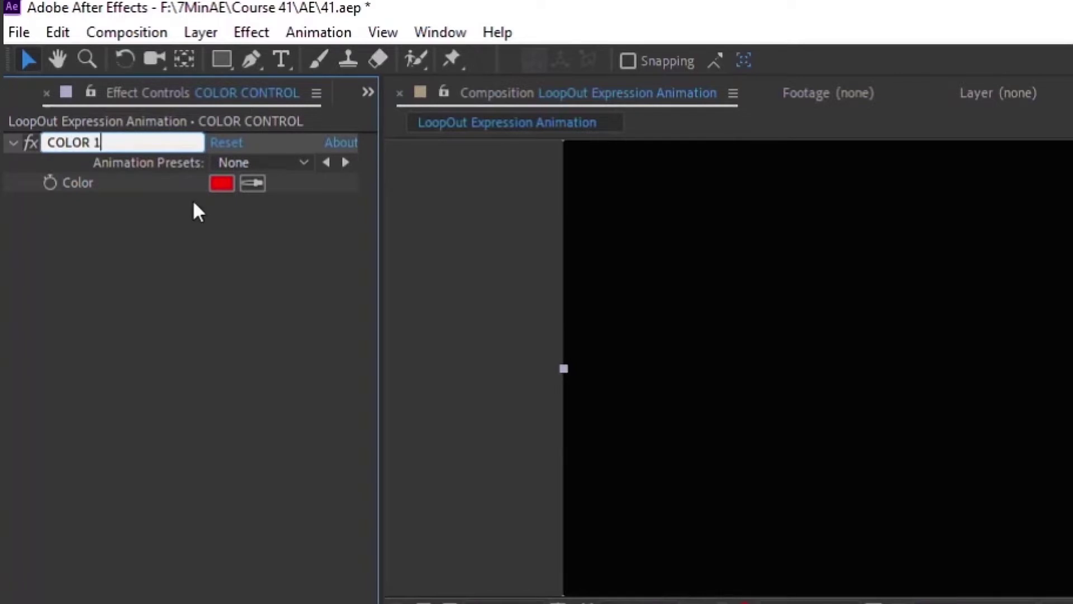
key("Return")
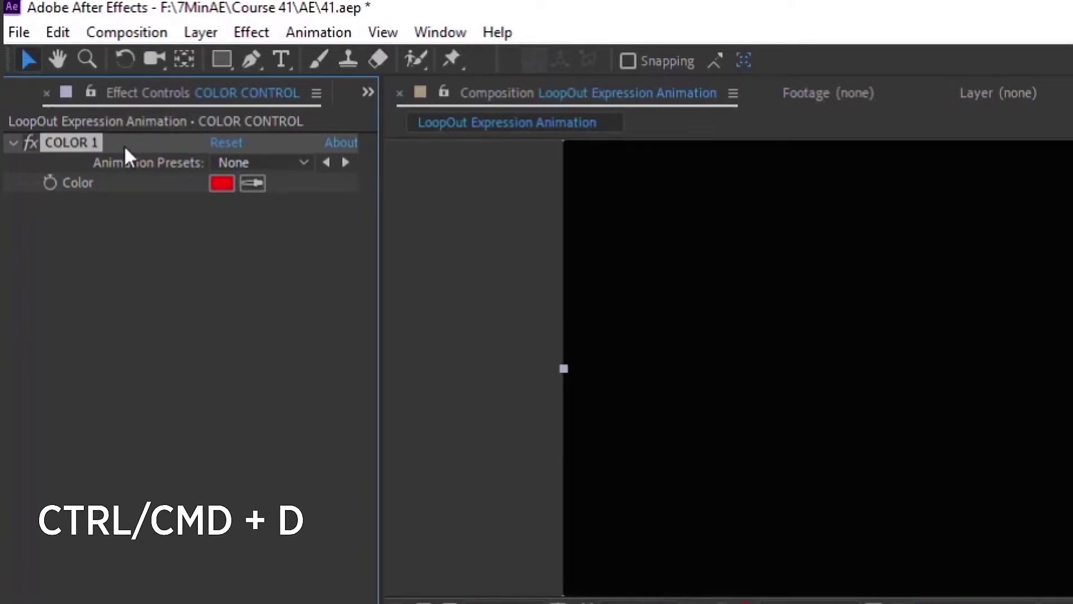
- Duplicate the COLOR 1 effect three times to get four color controls
key("ctrl+d")
key("ctrl+d")
key("ctrl+d")
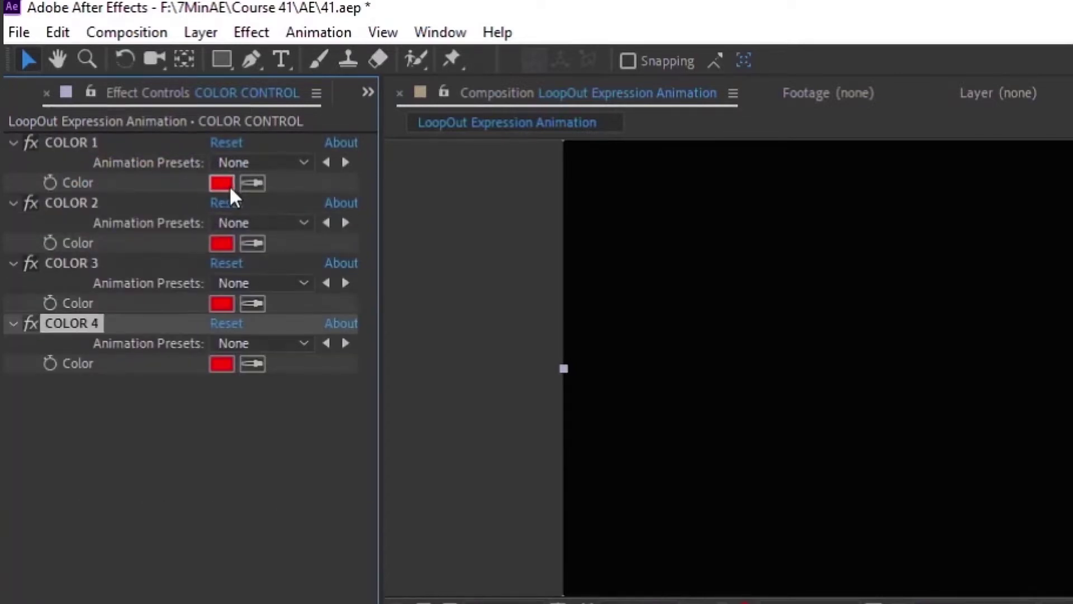
- Set the COLOR 1 control to yellow and the COLOR 2 control to light cyan blue
left_click(222, 182)
mouse_move(517, 584)
left_mouse_down()
mouse_move(520, 570)
mouse_move(520, 589)
left_mouse_up()
left_click(716, 323)
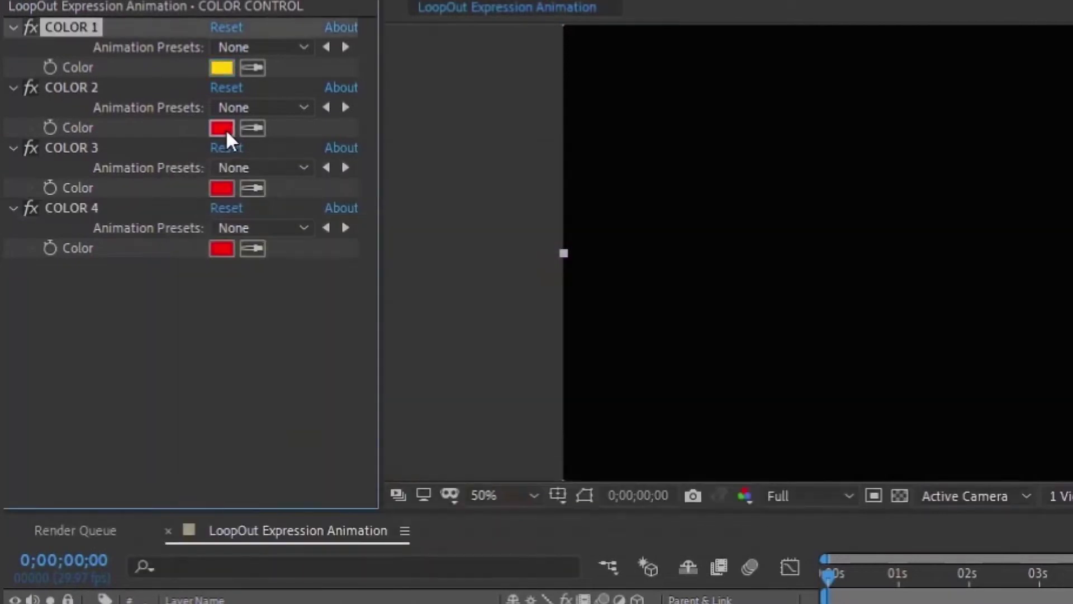
left_click(222, 128)
left_click_drag(520, 379, 524, 355)
key("Return")
- Pick a new hue for the COLOR 3 control and choose the color of COLOR 4
left_click(222, 188)
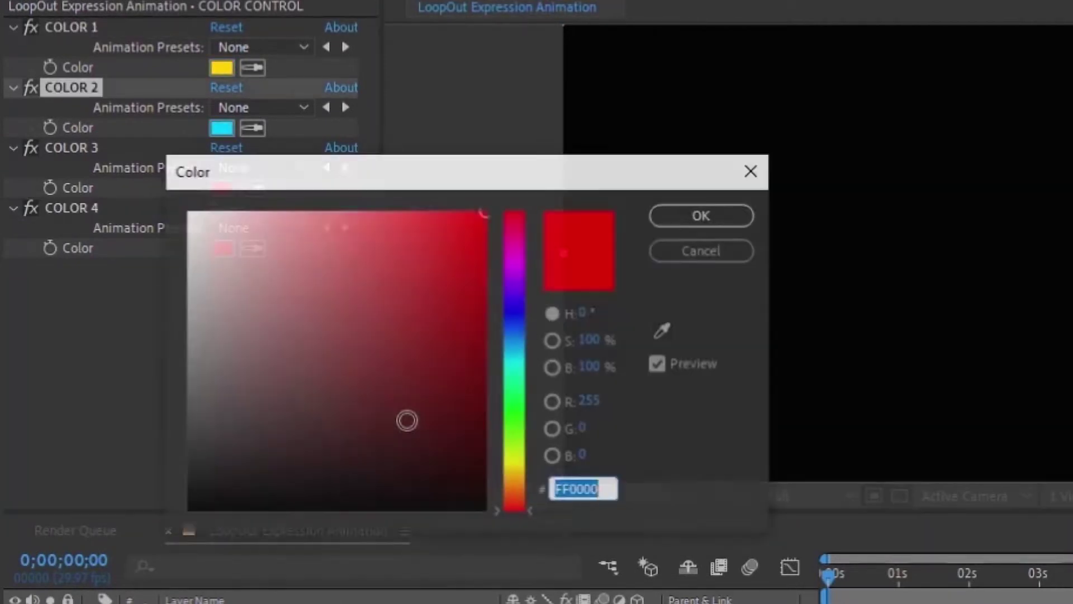
left_click_drag(520, 500, 530, 338)
left_click(701, 216)
left_click(222, 248)
left_click(703, 214)
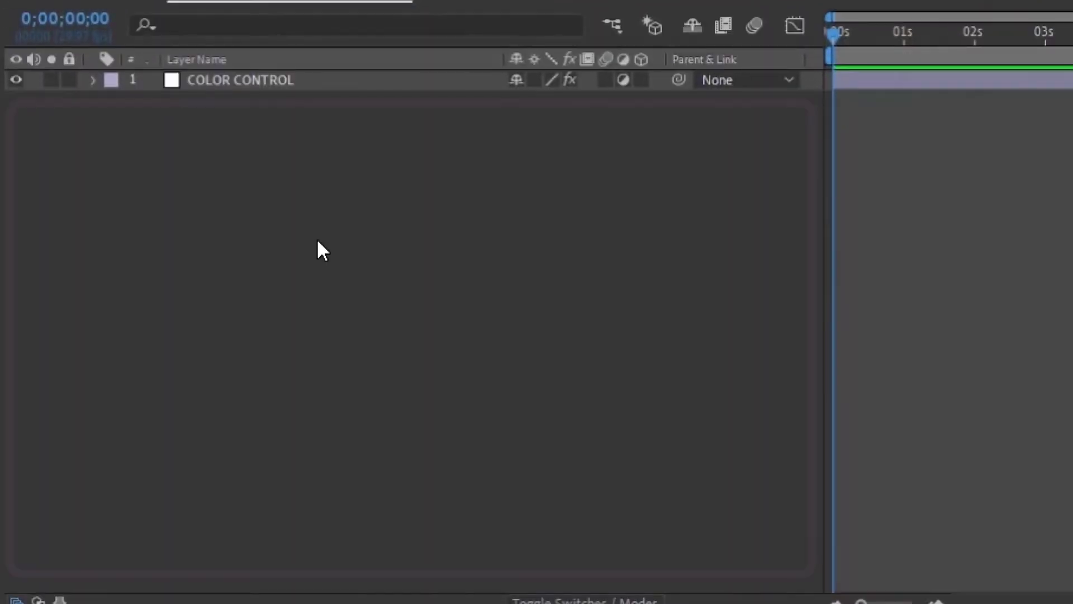
- Add an empty shape layer, place it below COLOR CONTROL and name it BALL
right_click(319, 241)
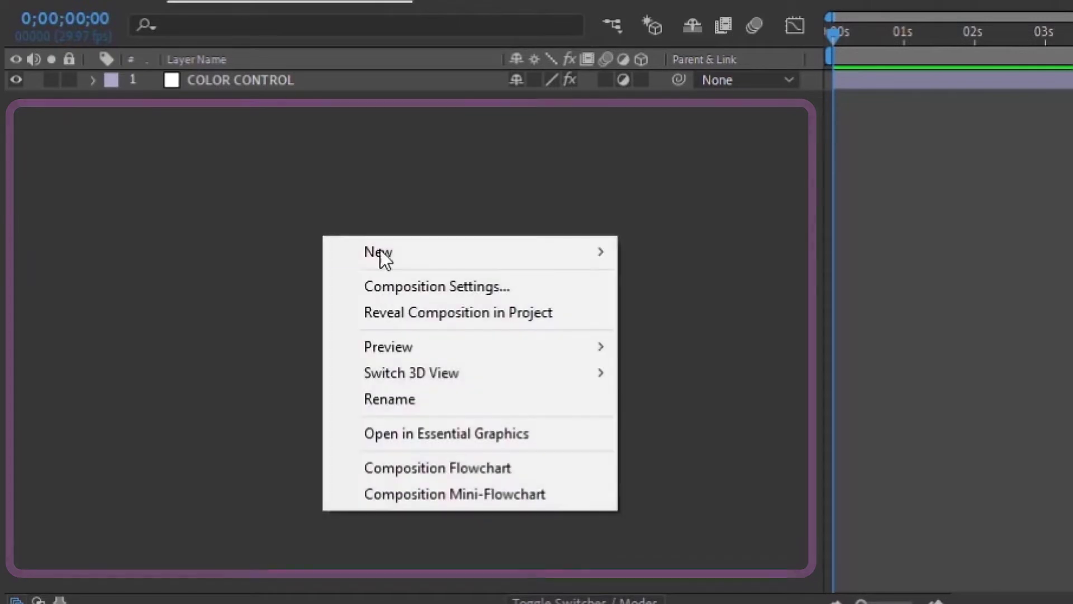
mouse_move(401, 252)
left_click(695, 416)
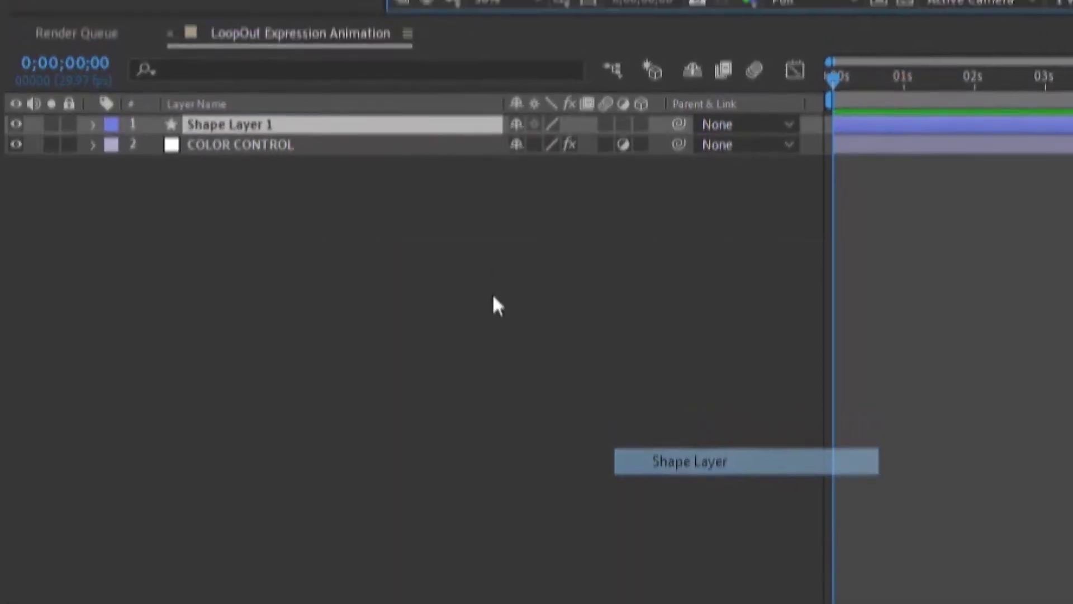
left_click_drag(241, 124, 274, 179)
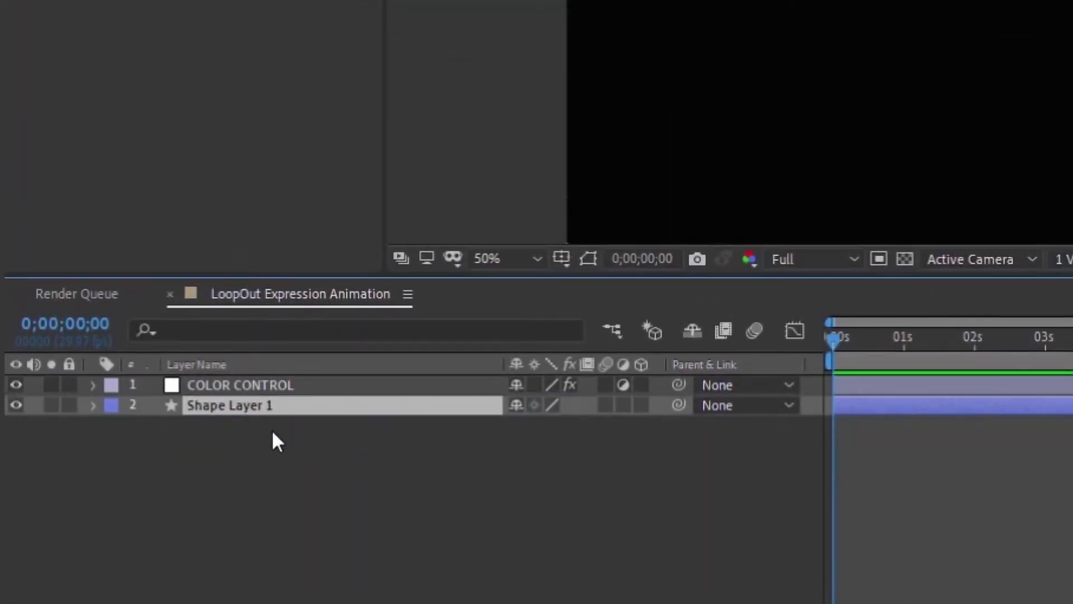
key("Return")
type("BALL")
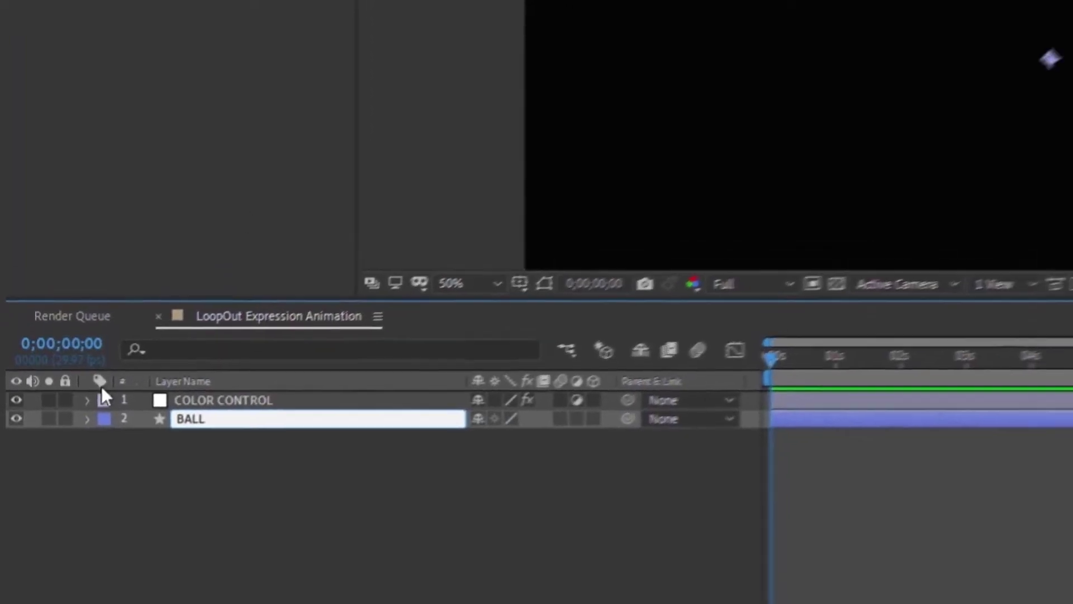
- Add an empty group to the BALL layer's contents and name it CIRCLE
left_click(87, 418)
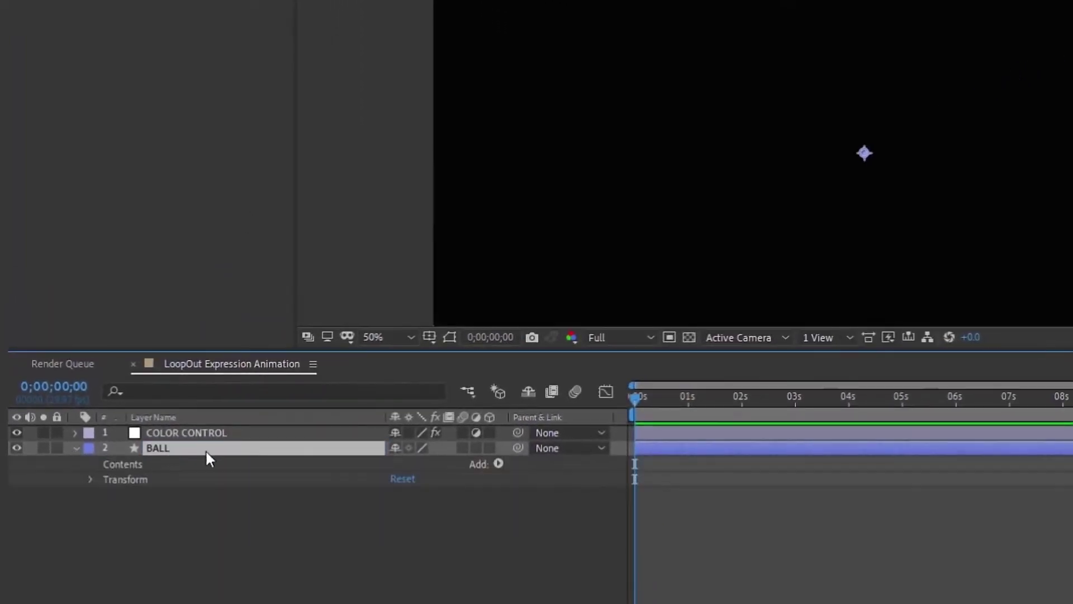
left_click(498, 464)
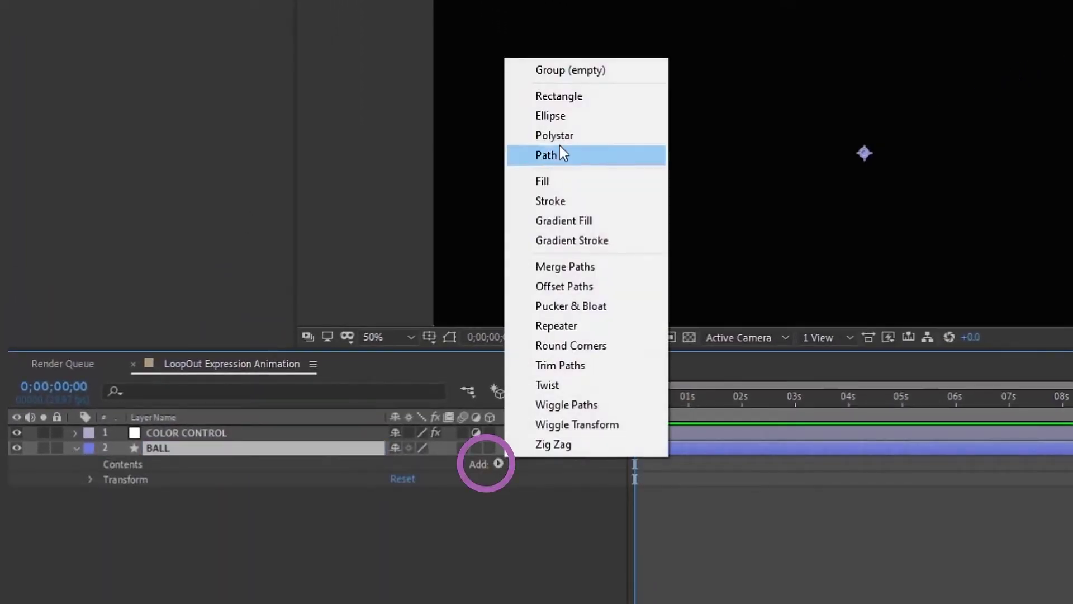
left_click(568, 70)
key("Return")
type("CIRC")
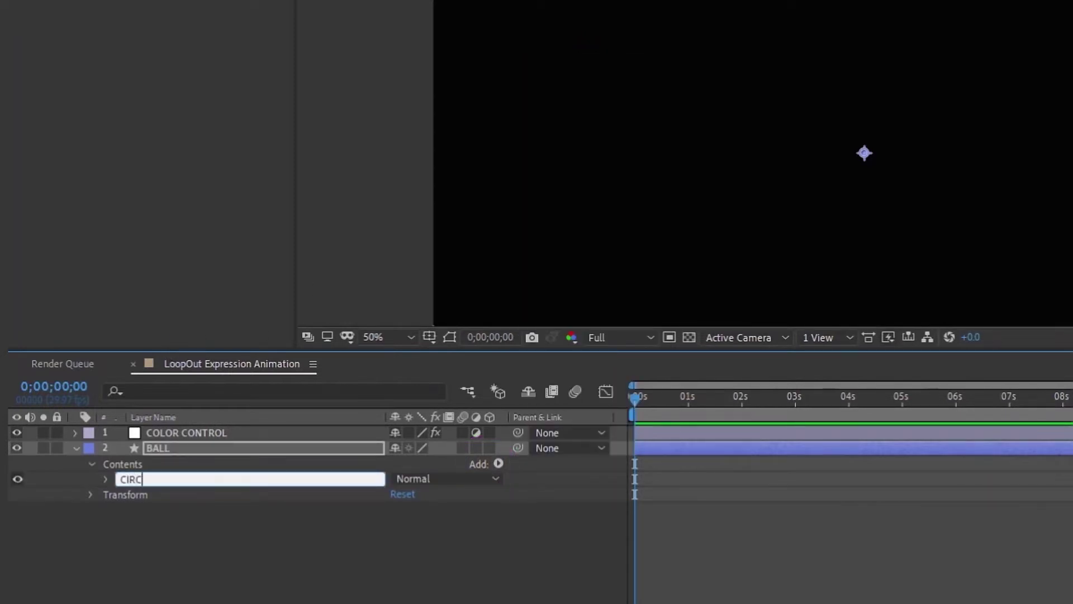
type("LE")
key("Return")
- Add an ellipse path and a stroke to the CIRCLE group
left_click(498, 464)
left_click(553, 112)
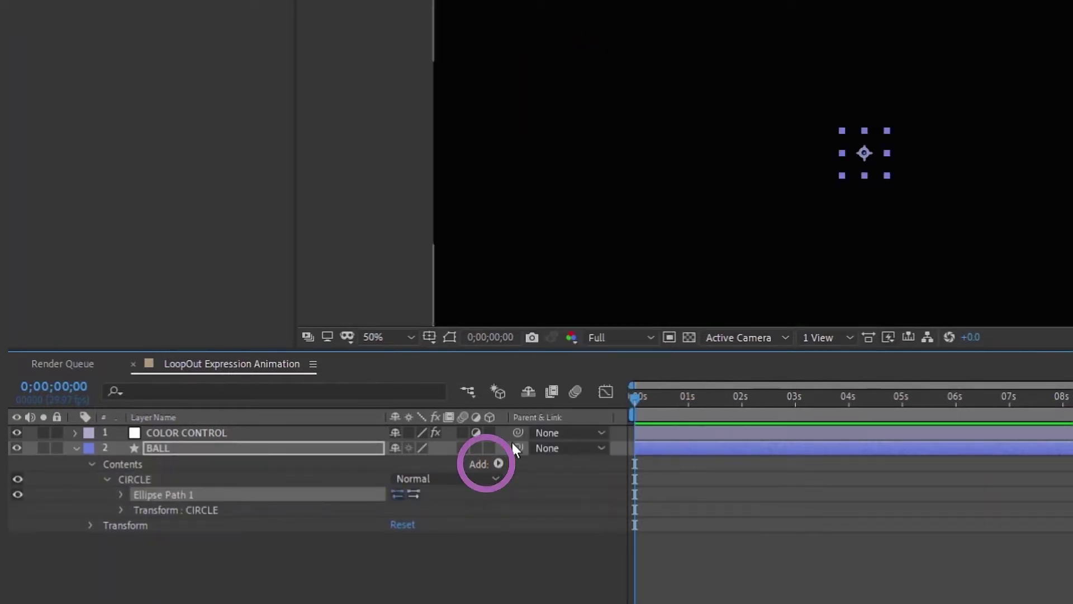
left_click(497, 463)
left_click(545, 199)
- Set the size of the CIRCLE group's ellipse path to 800 by 800 px
left_click(118, 495)
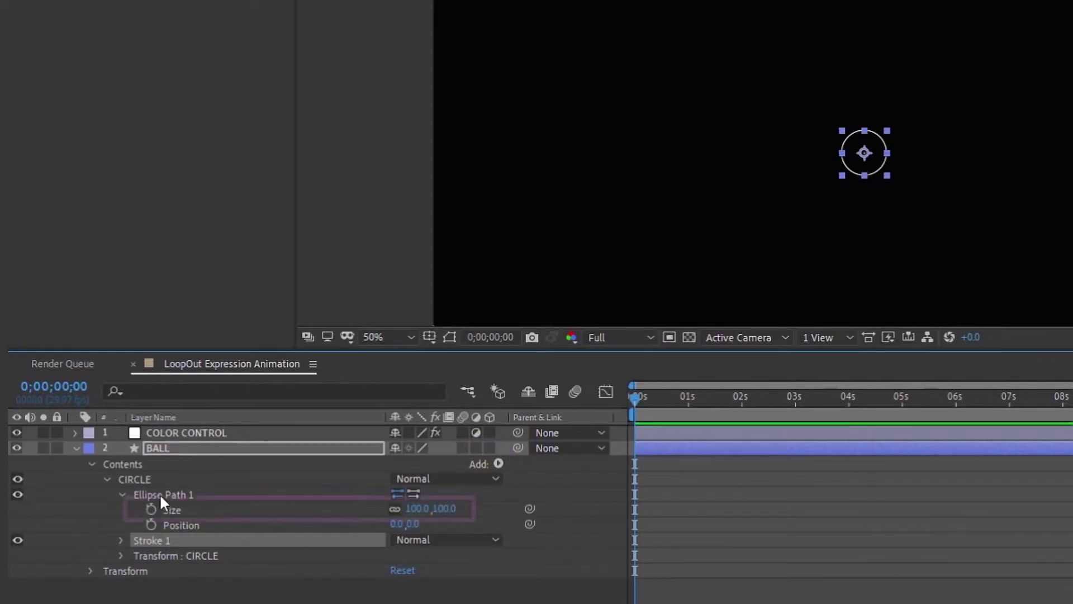
type("800")
key("Return")
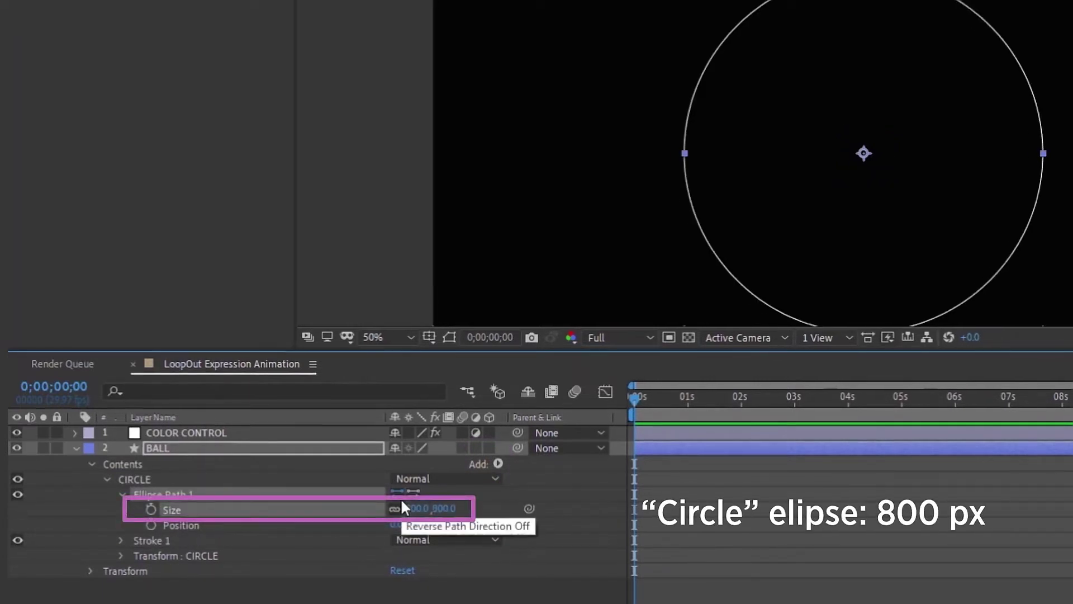
- Enlarge the composition view and set the circle's stroke width to 15 px
left_click_drag(533, 381, 546, 459)
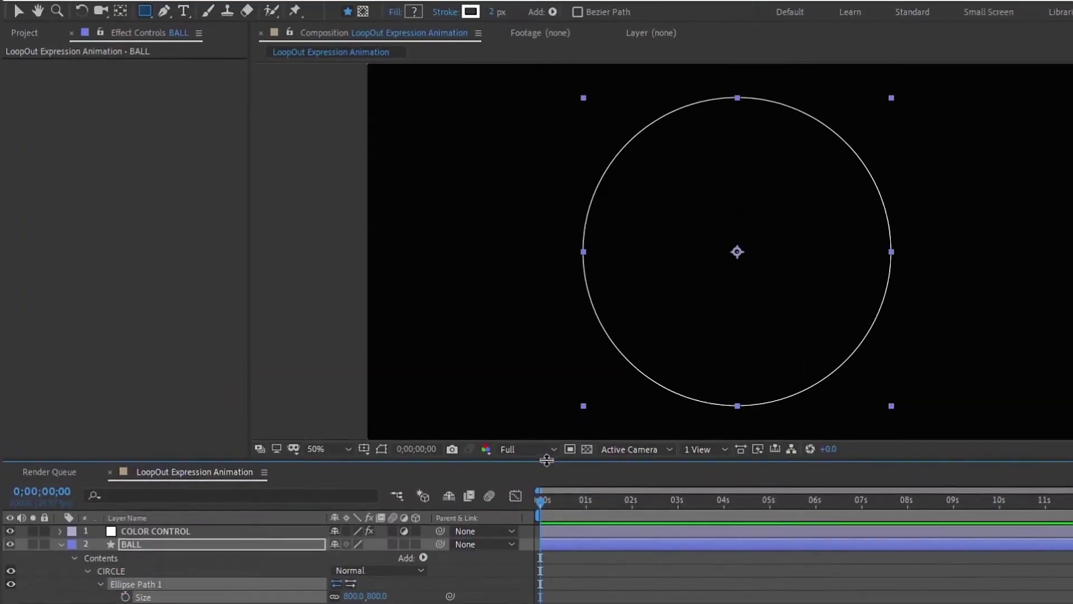
left_click(496, 11)
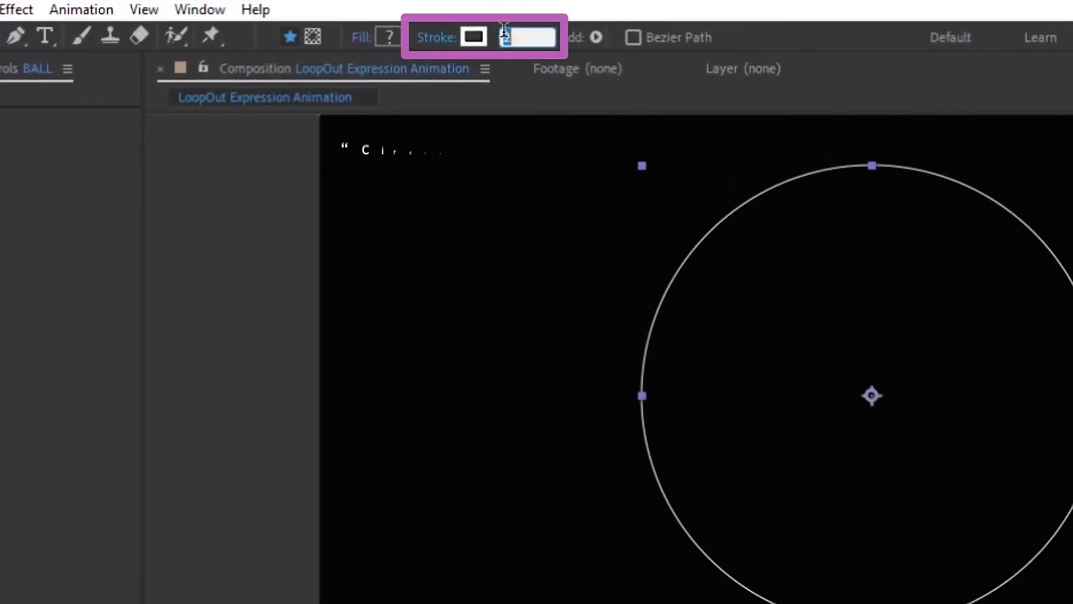
type("15")
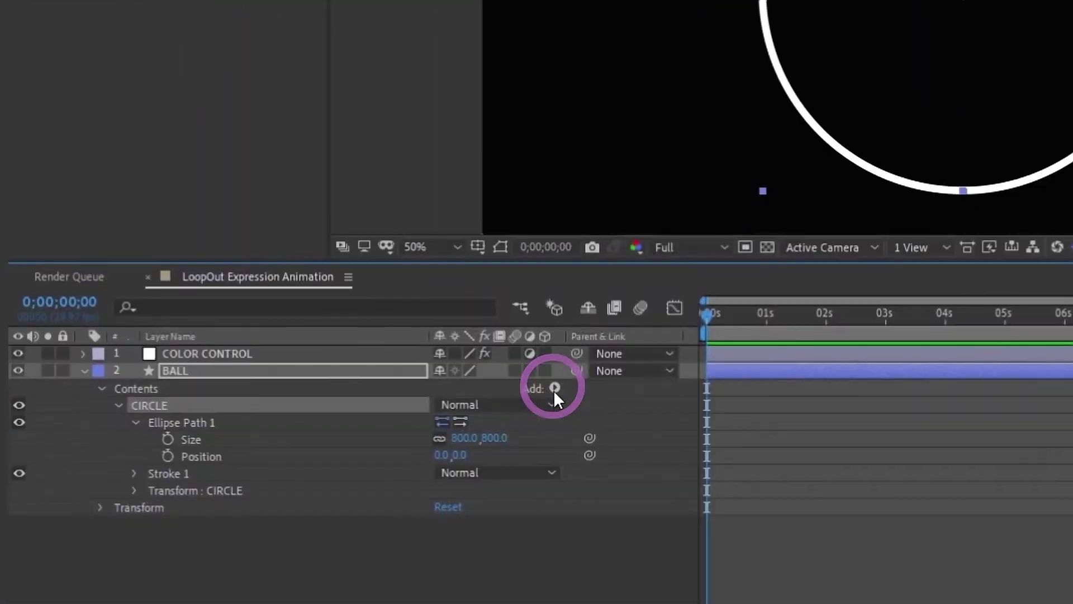
- Add Trim Paths to the CIRCLE group and expand its properties
left_click(555, 388)
left_click(637, 278)
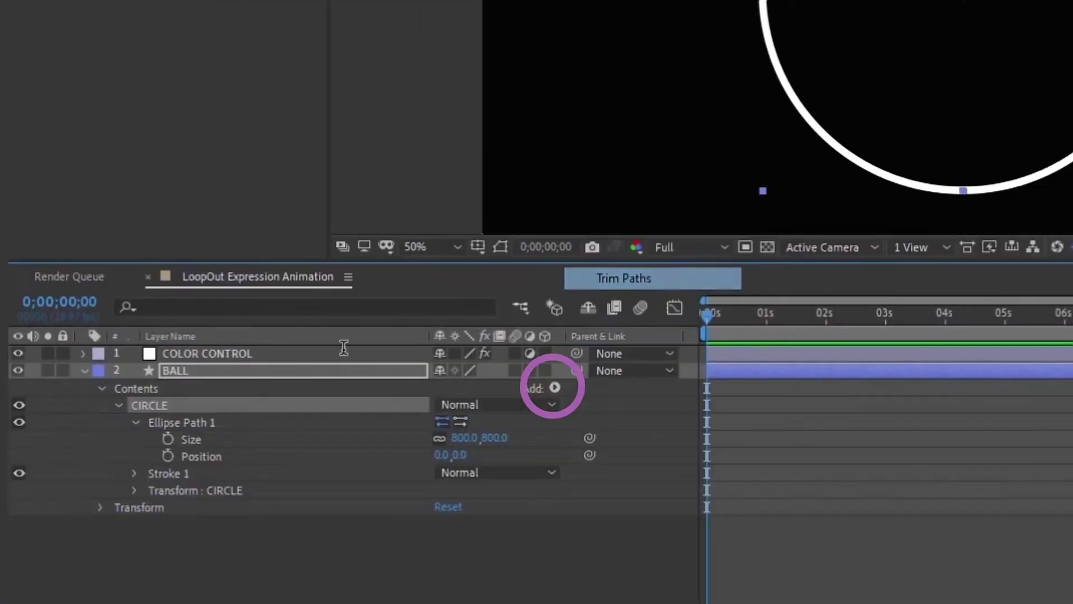
left_click(135, 473)
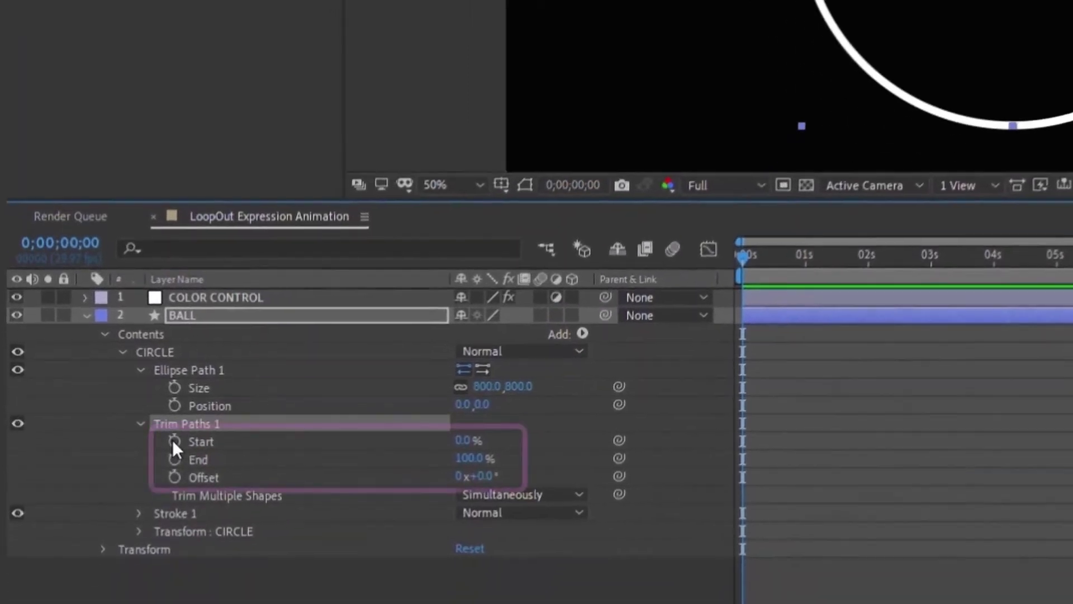
- Keyframe the Trim Paths Start at 0% and End at 0.1% on the first frame
left_click(173, 434)
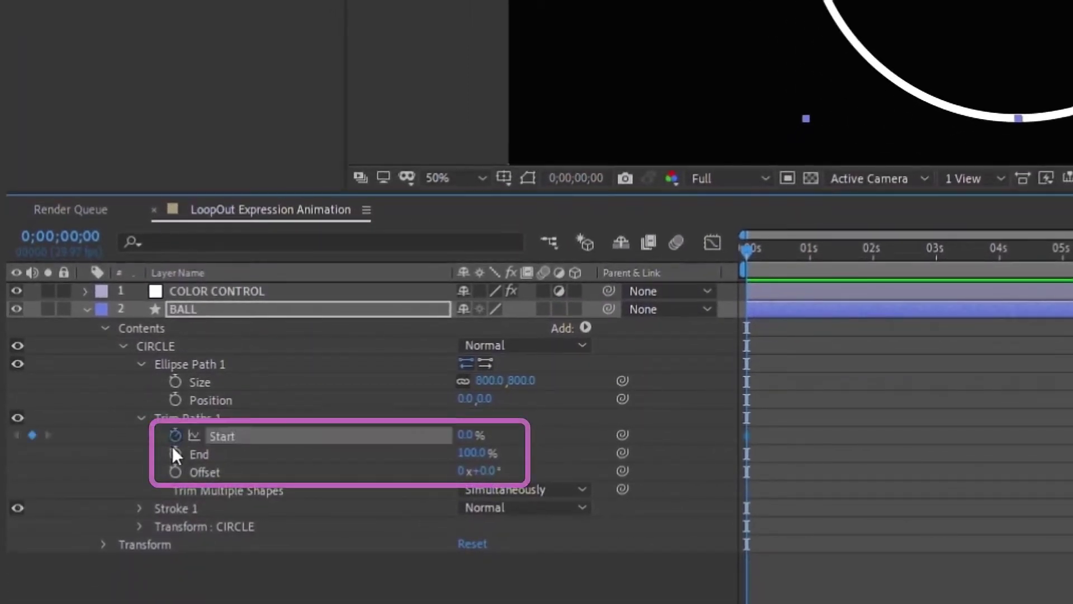
left_click(173, 452)
key("=")
key("=")
left_click(542, 447)
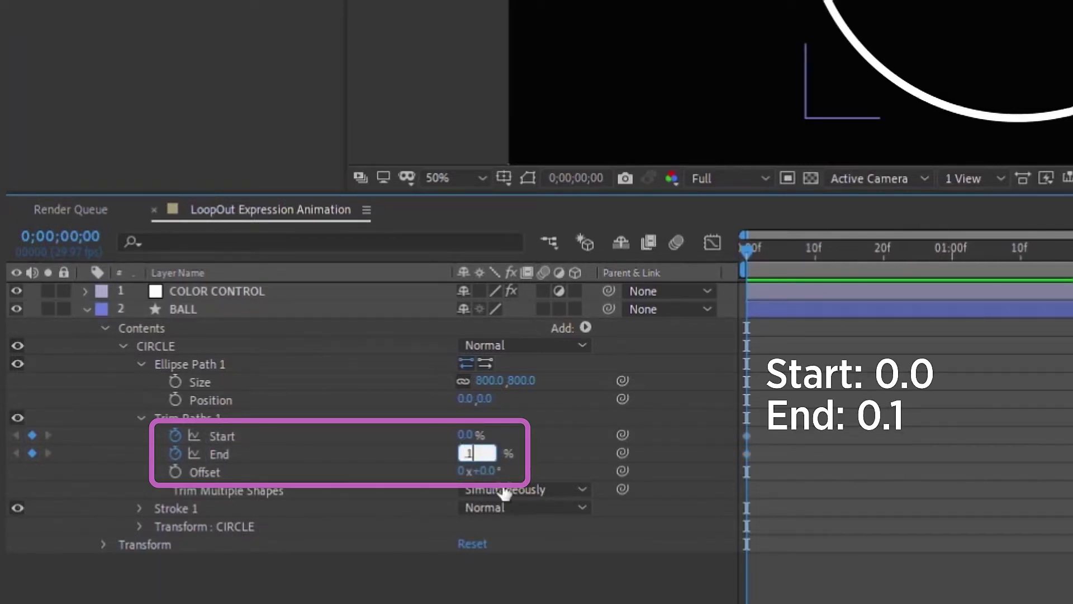
type("0.1")
key("Return")
- At 1 second, set Trim Paths keyframes with Start at 49.9% and End at 50%
left_click(952, 248)
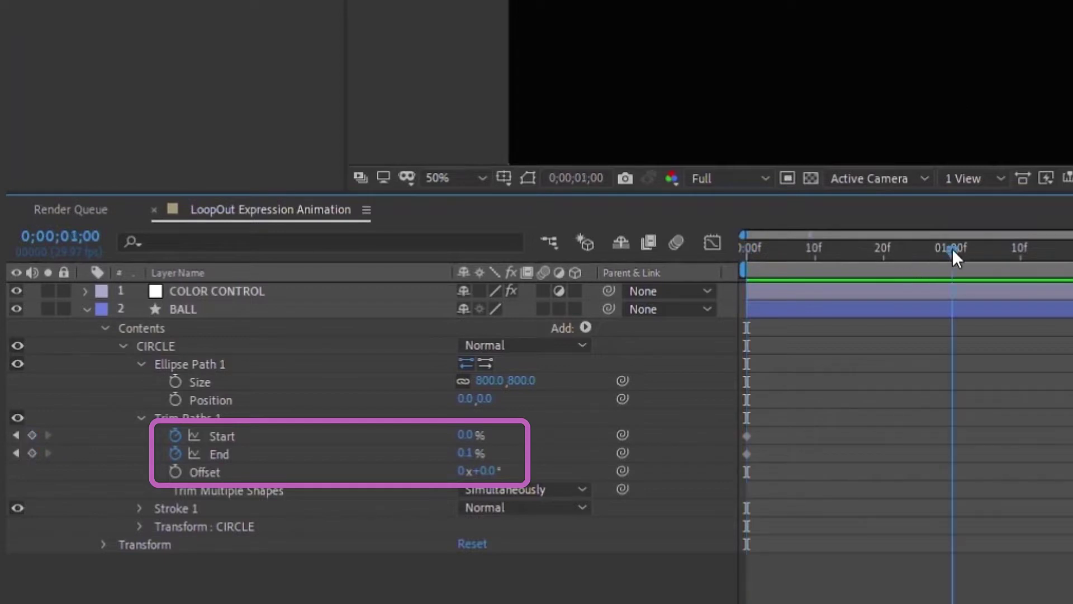
type("4")
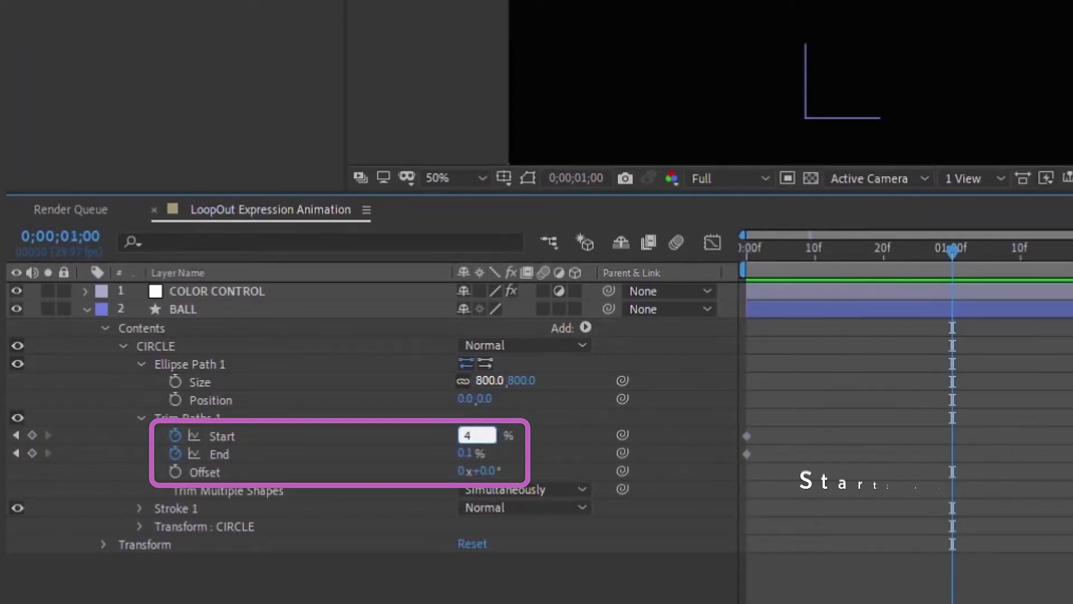
type("9.9")
key("Tab")
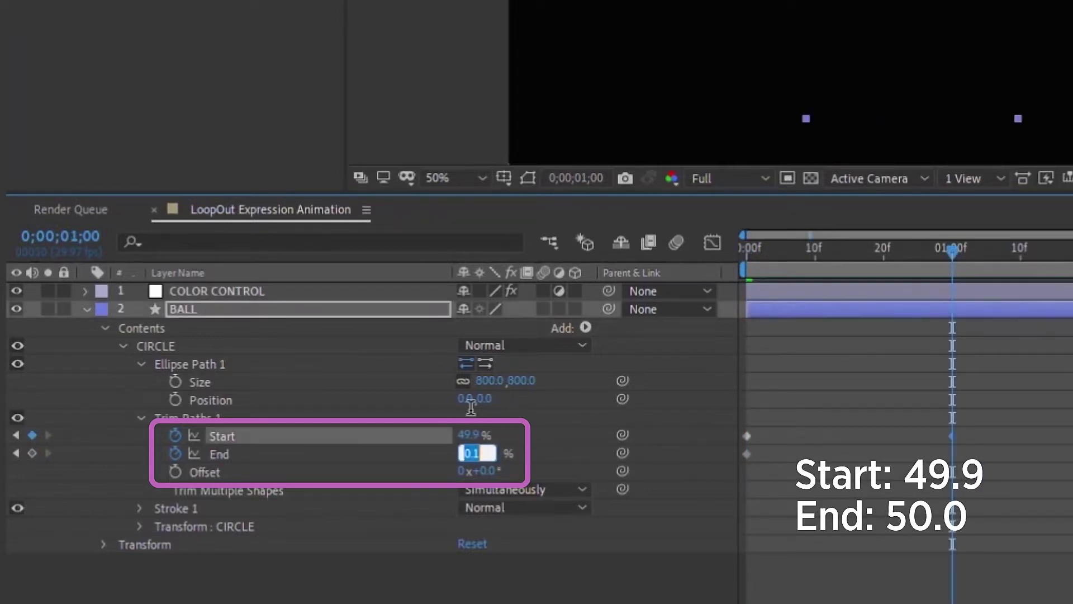
type("50")
key("Return")
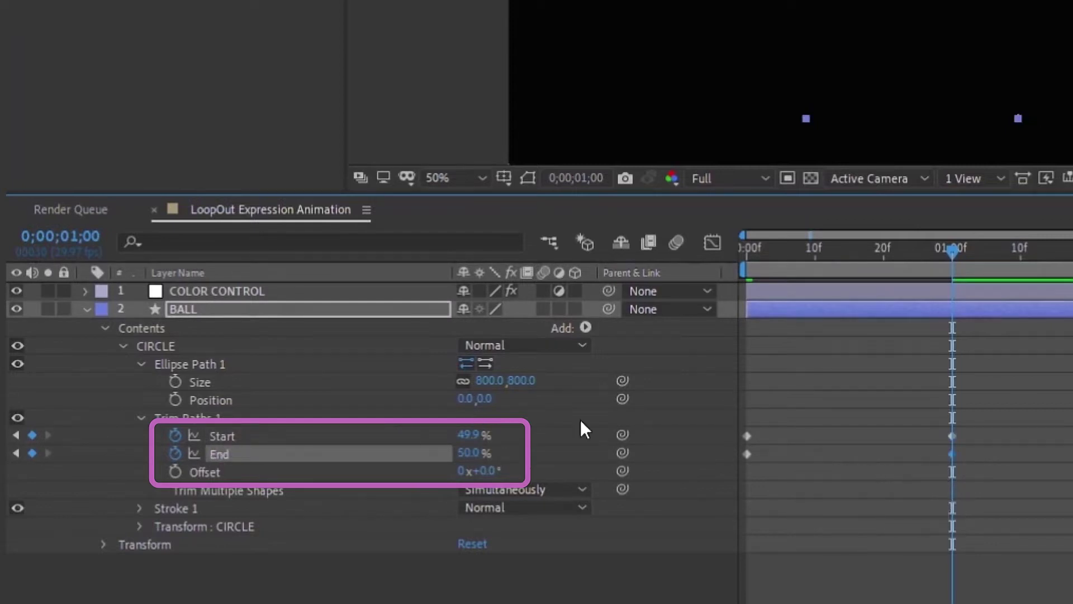
- Set the Trim Paths Offset of the CIRCLE group to 90°
left_click_drag(952, 249, 883, 251)
left_click(487, 471)
type("90")
key("Return")
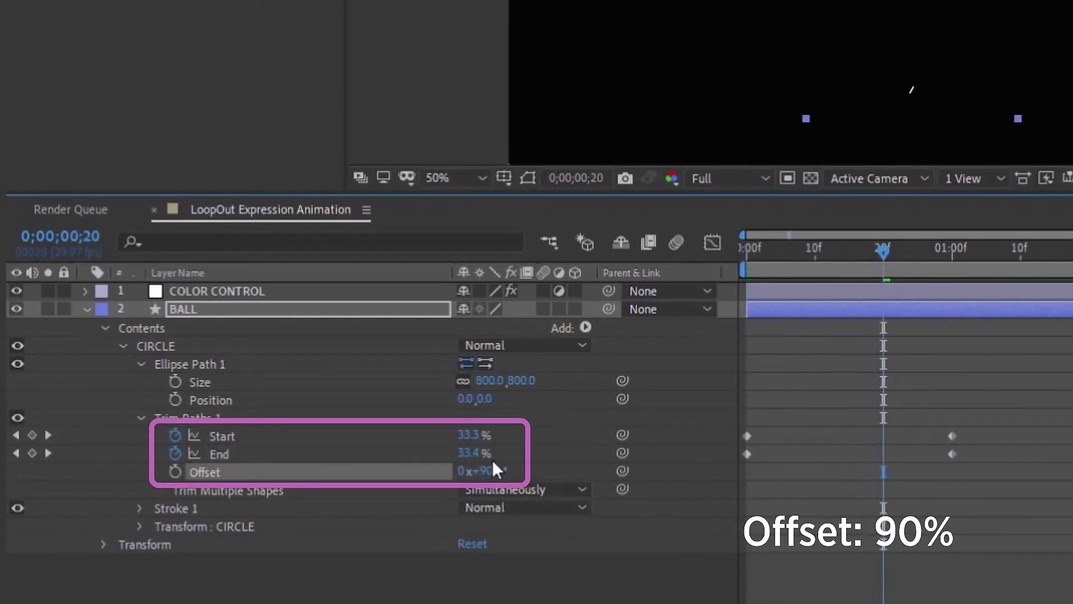
- Apply Easy Ease to all of the Trim Paths Start and End keyframes
left_click_drag(774, 252, 722, 249)
left_click_drag(991, 407, 741, 475)
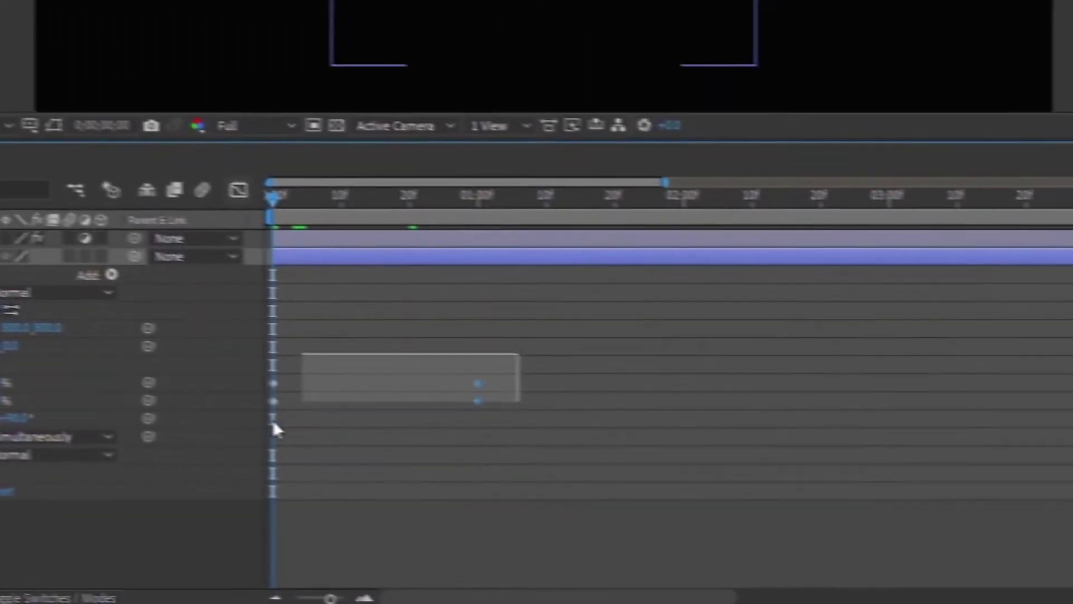
right_click(468, 384)
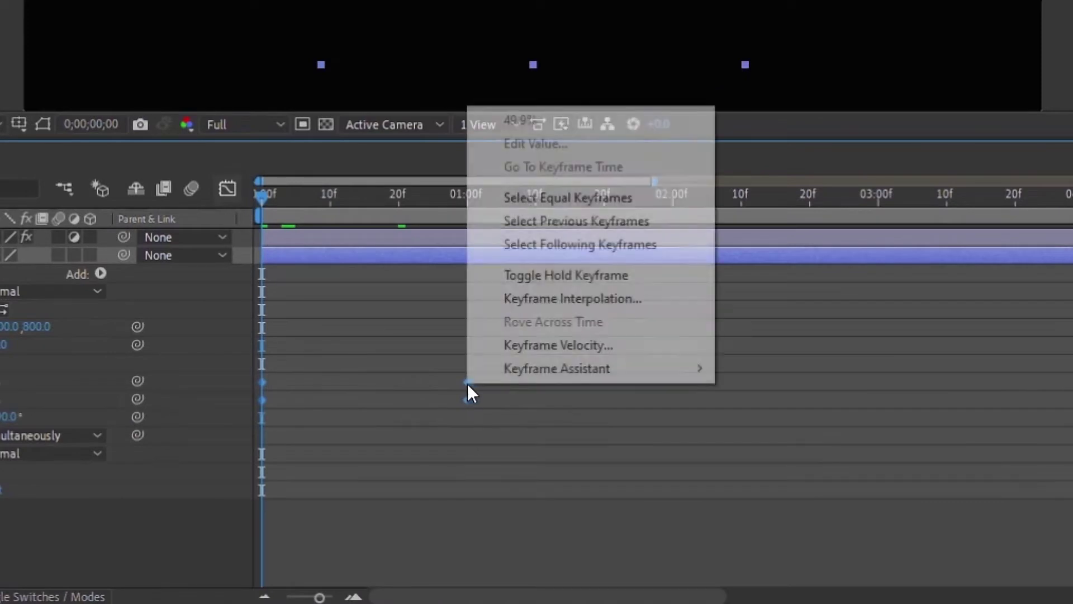
mouse_move(534, 367)
left_click(775, 438)
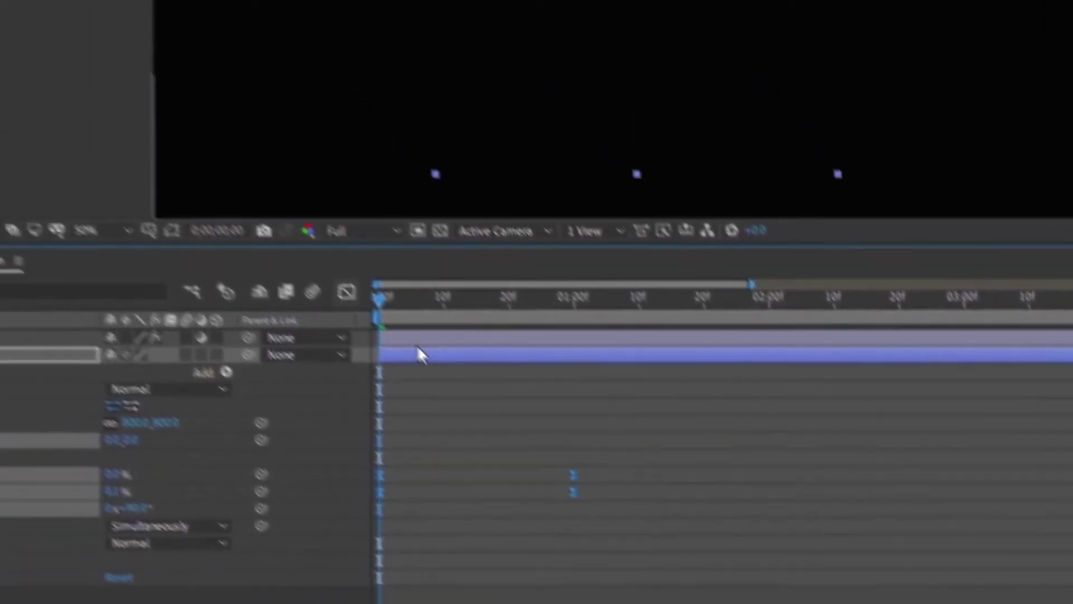
- Shift both Trim Paths Start keyframes four frames later so they begin at frame 4, and scrub back to the first frame
key("Page_Down")
key("Page_Down")
key("Page_Down")
key("Page_Down")
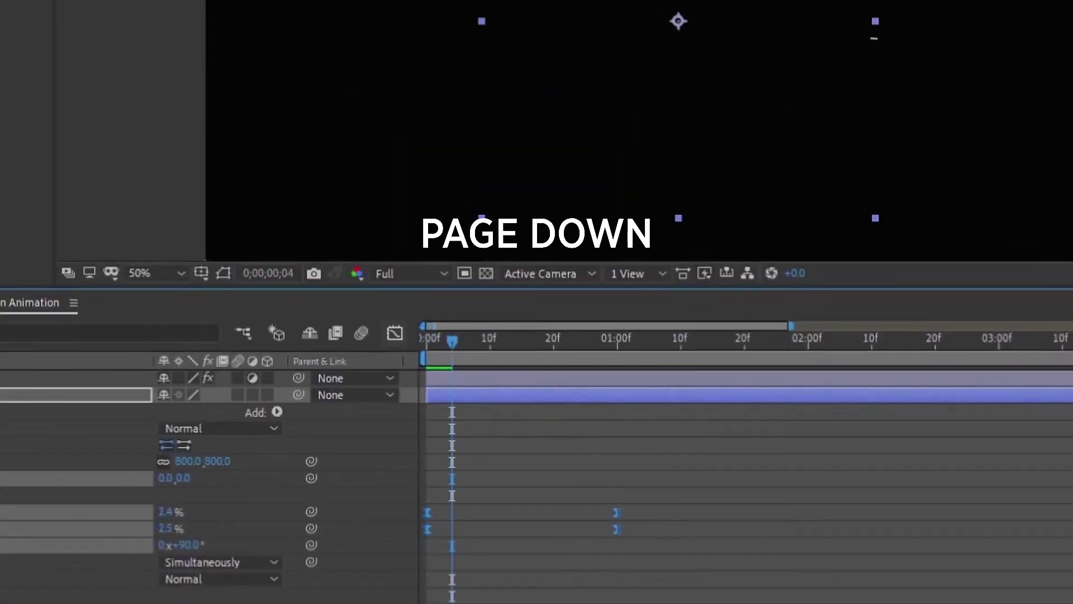
mouse_move(659, 510)
left_mouse_down()
mouse_move(425, 513)
mouse_move(445, 521)
left_mouse_up()
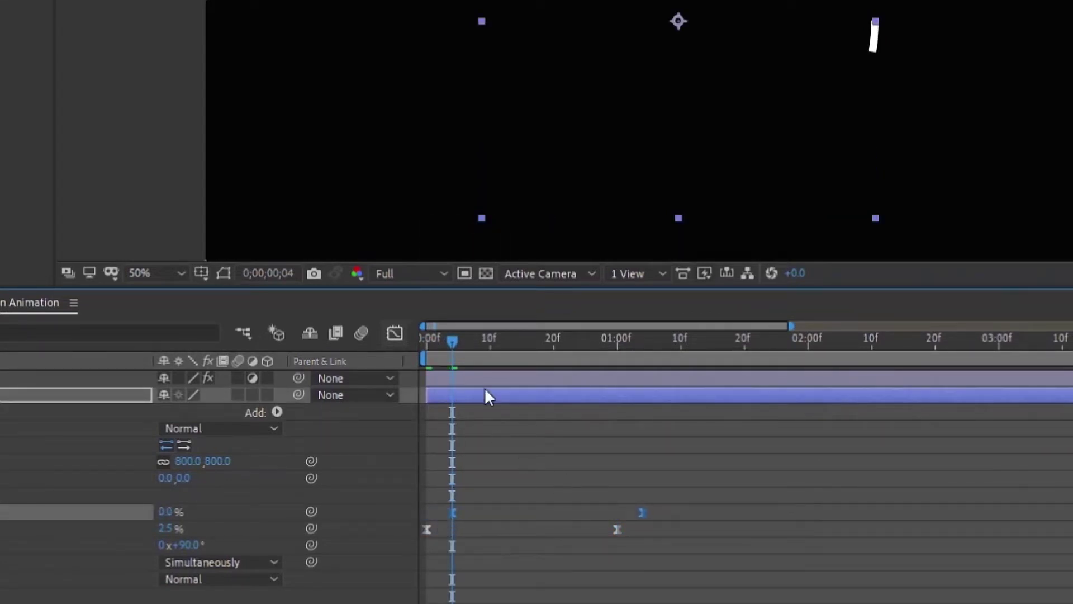
mouse_move(492, 342)
left_mouse_down()
mouse_move(654, 352)
mouse_move(378, 337)
left_mouse_up()
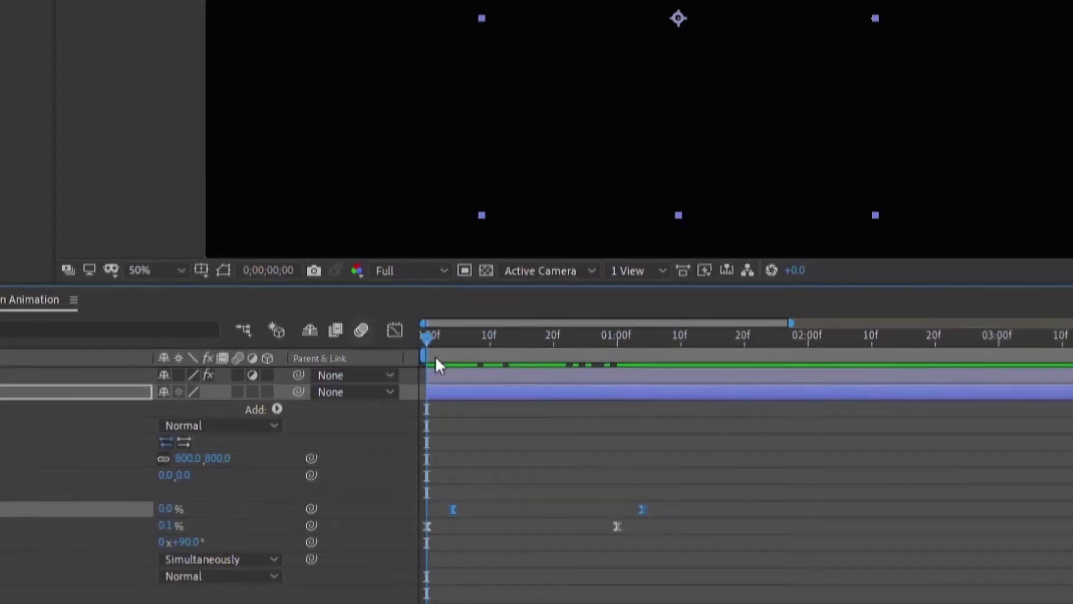
- In the speed graph, lengthen the outgoing ease of the first Start and End keyframes together
left_click_drag(481, 495, 406, 556)
left_click_drag(406, 428, 406, 427)
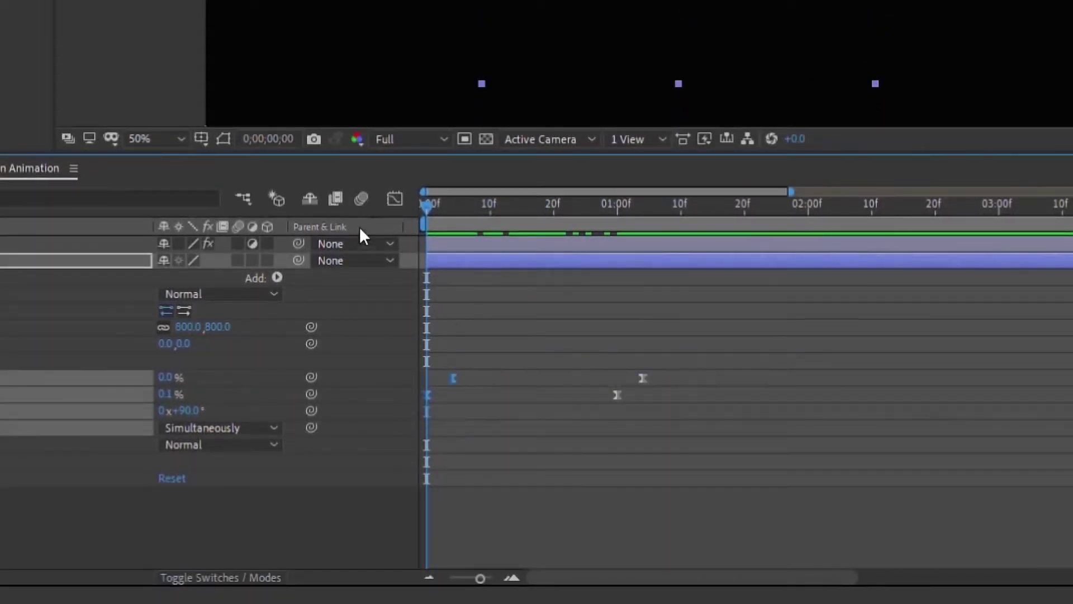
left_click(394, 199)
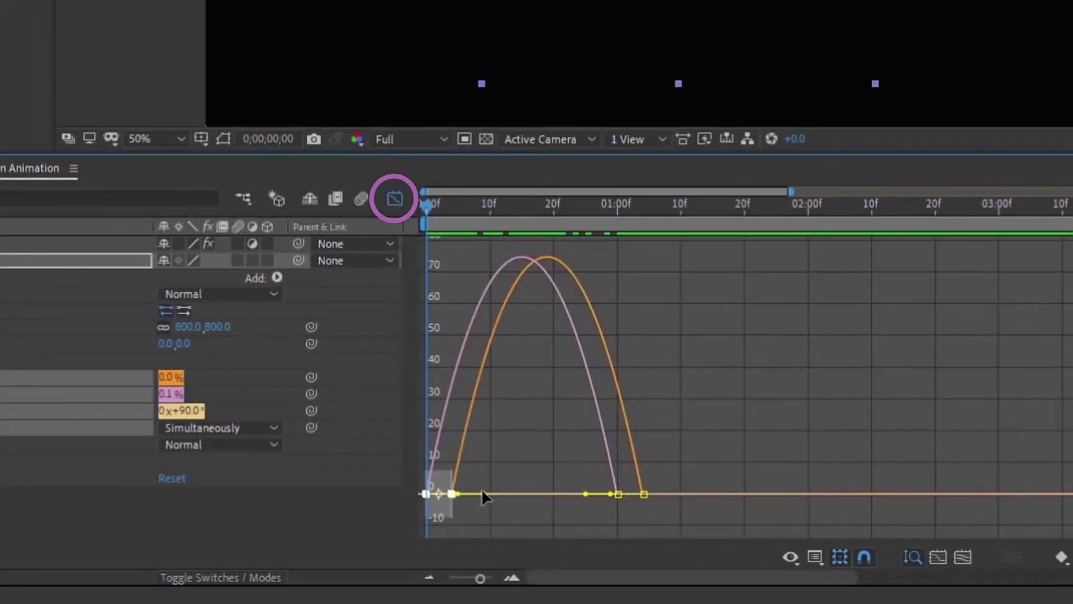
left_click_drag(481, 494, 564, 502)
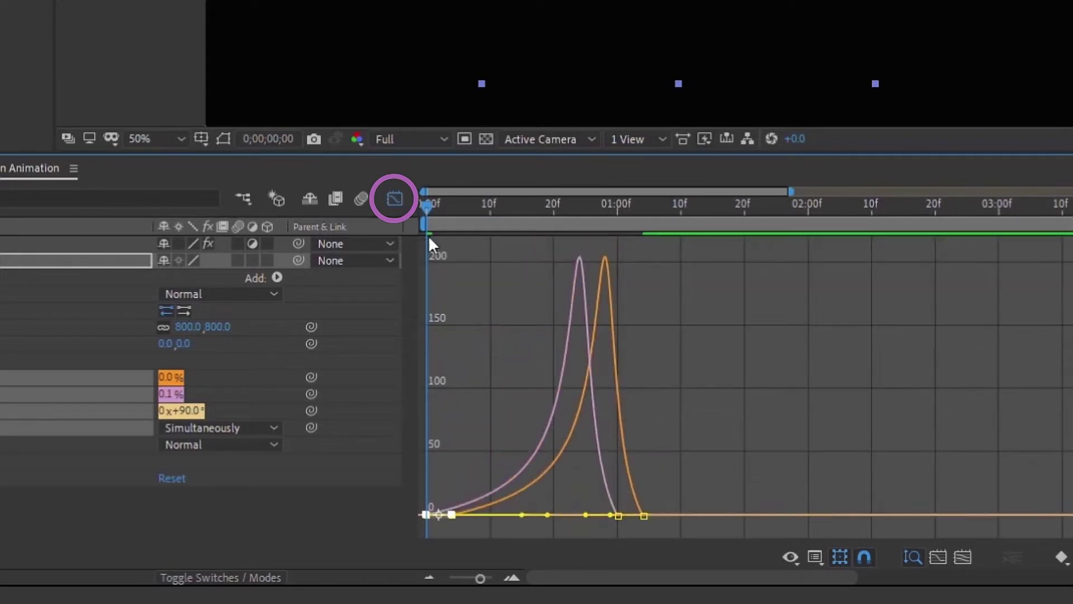
- Lengthen the incoming ease of the last Start and End keyframes in the speed graph and return to the keyframe view
left_click(398, 201)
left_click_drag(673, 355, 600, 399)
left_click(403, 196)
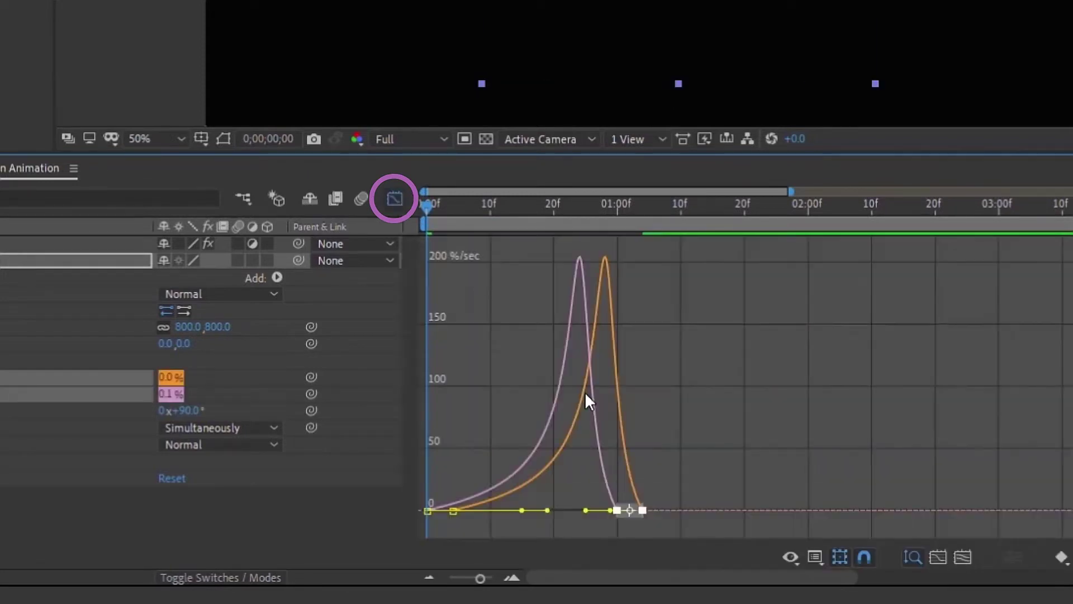
left_click_drag(586, 505, 470, 520)
key("shift+F3")
- End the work area at 2 seconds and deselect the keyframes
left_click_drag(814, 206, 809, 204)
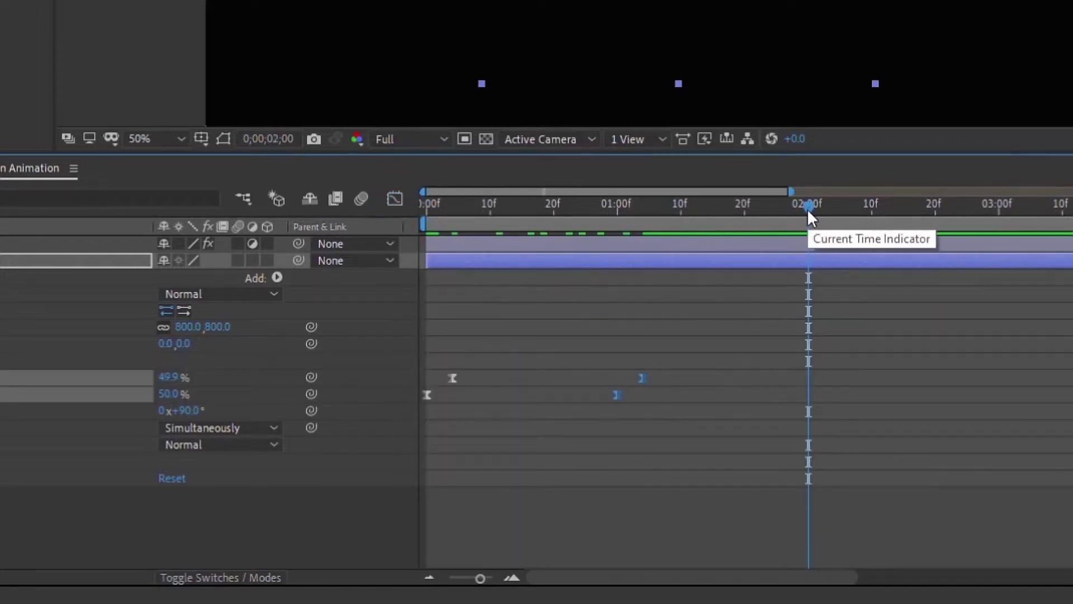
key("n")
left_click(241, 527)
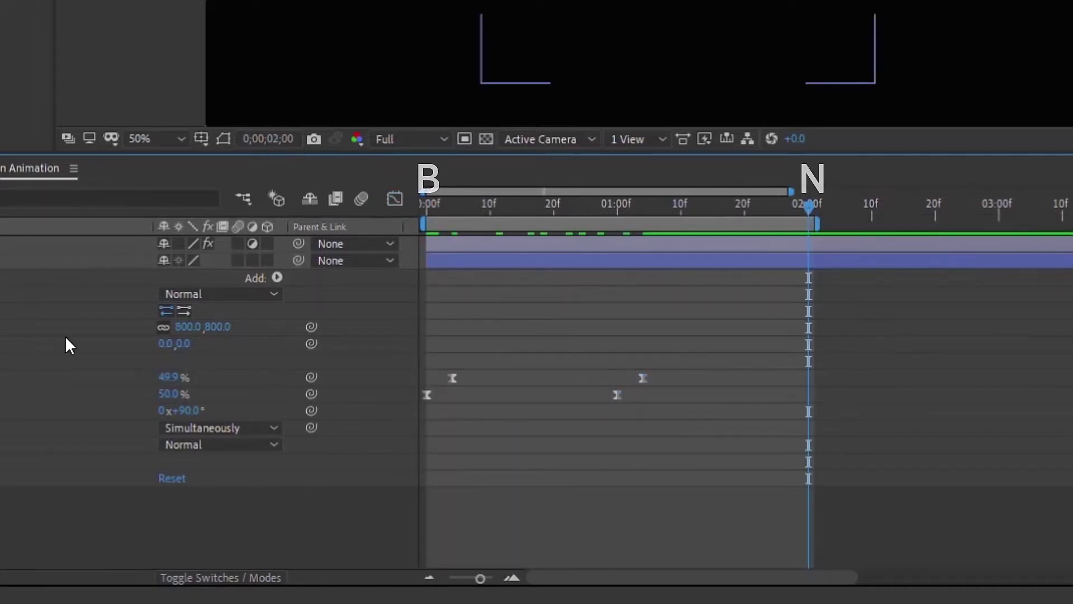
- Add the expression loopOut("pingpong") to the Trim Paths Start property
left_click(156, 377)
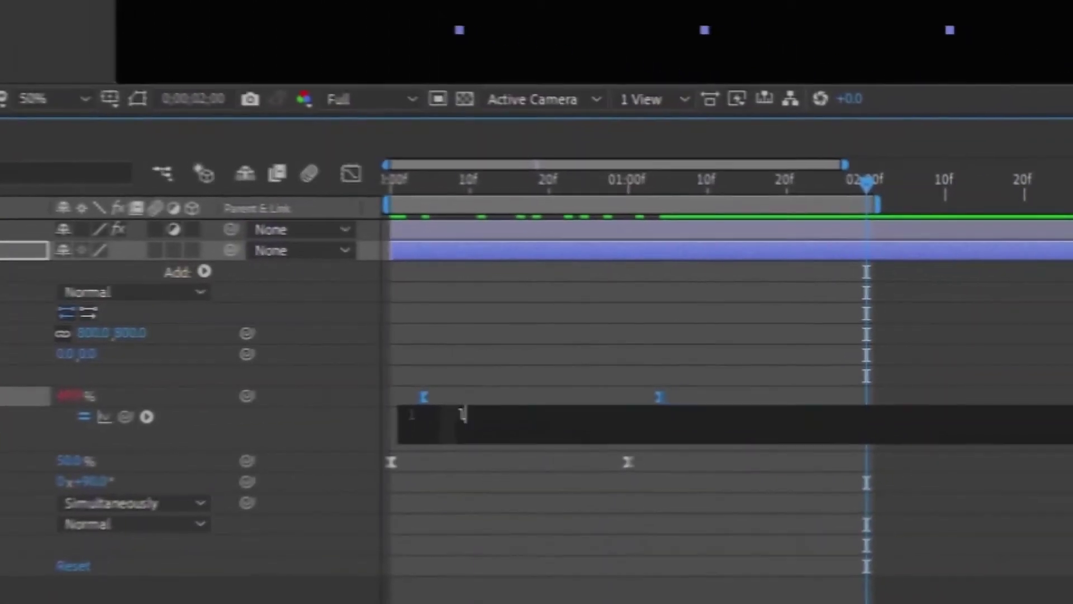
type("loopOut(\"")
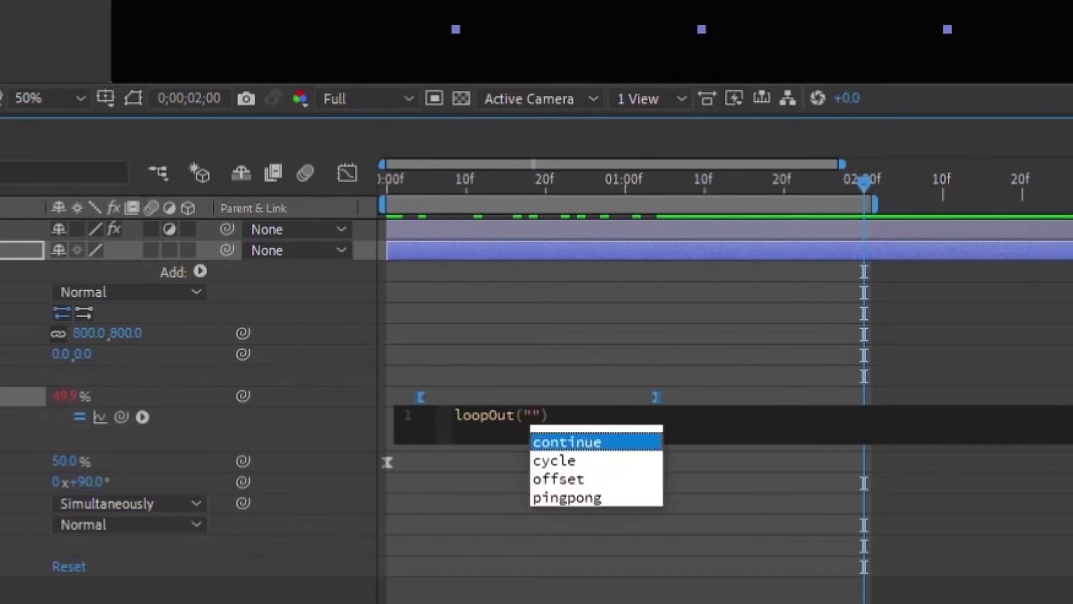
left_click(576, 495)
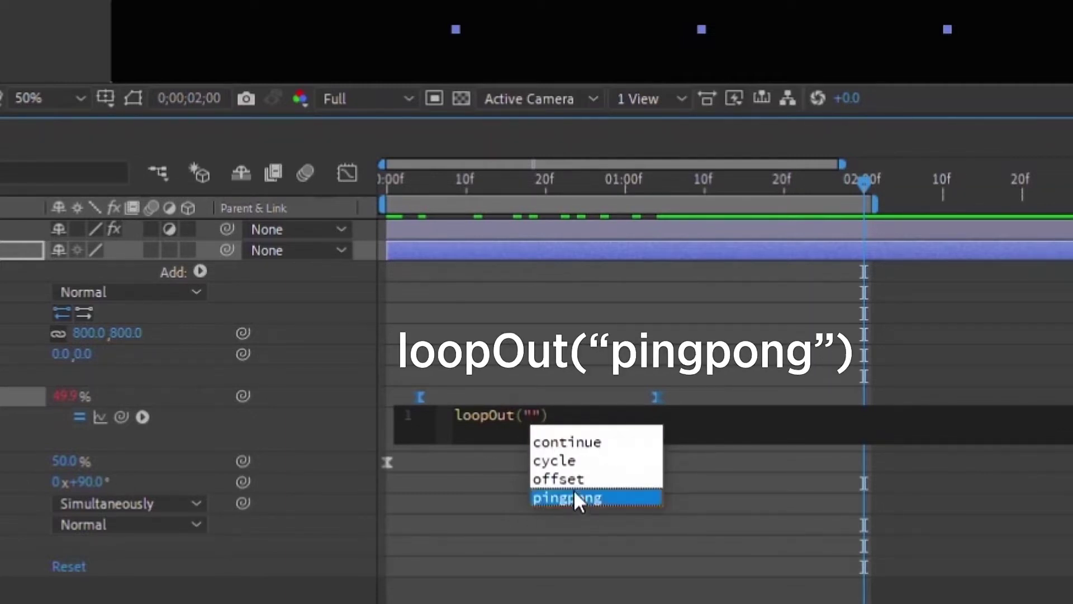
key("Return")
left_click(528, 467)
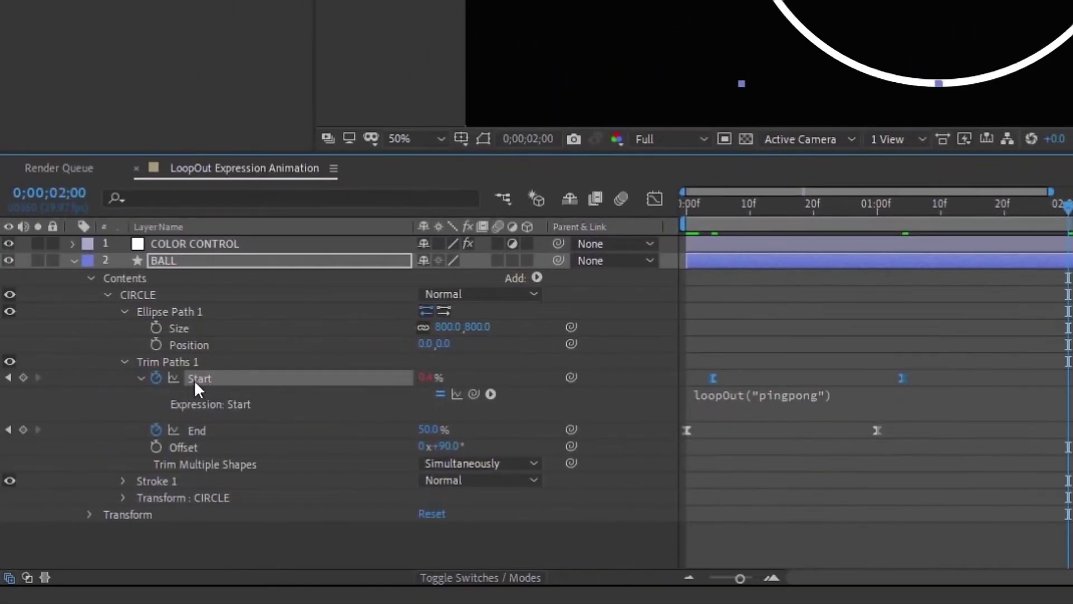
- Copy only the expression from Trim Paths Start and paste it onto the End property
right_click(193, 380)
left_click(288, 302)
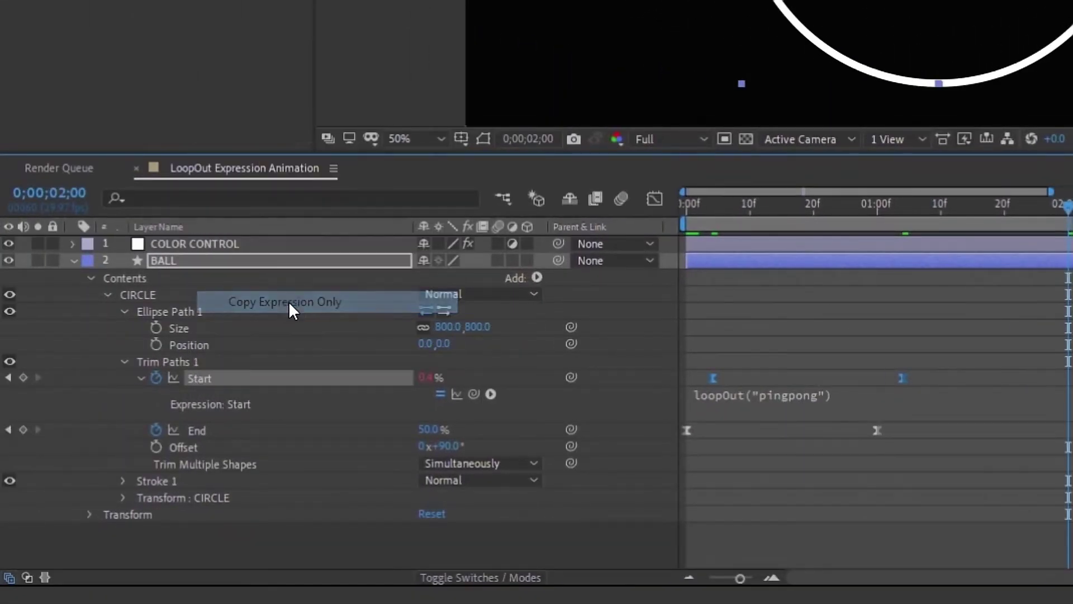
left_click(199, 431)
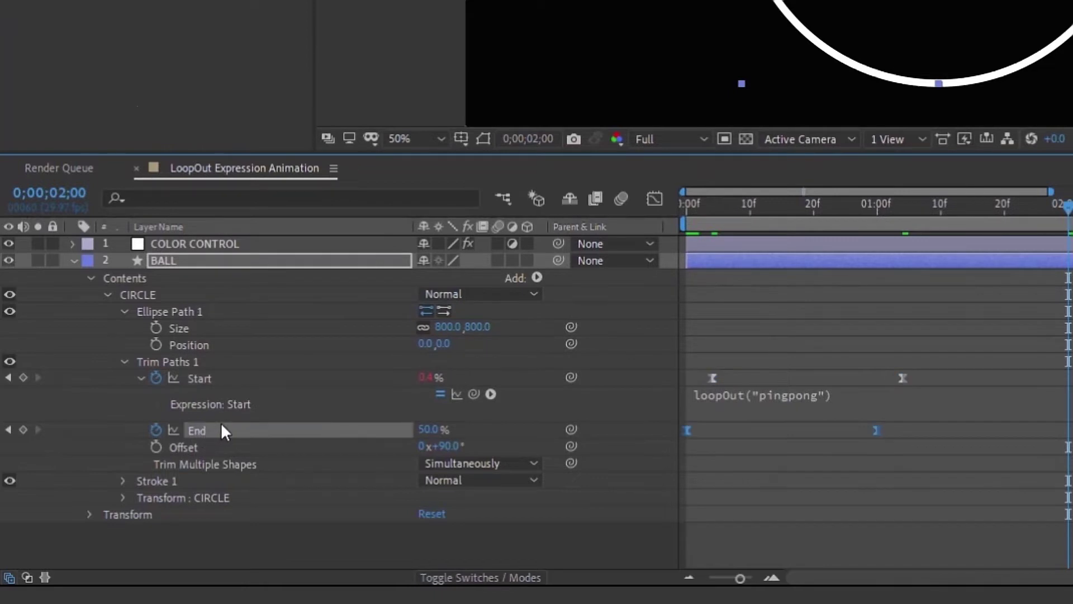
key("ctrl+v")
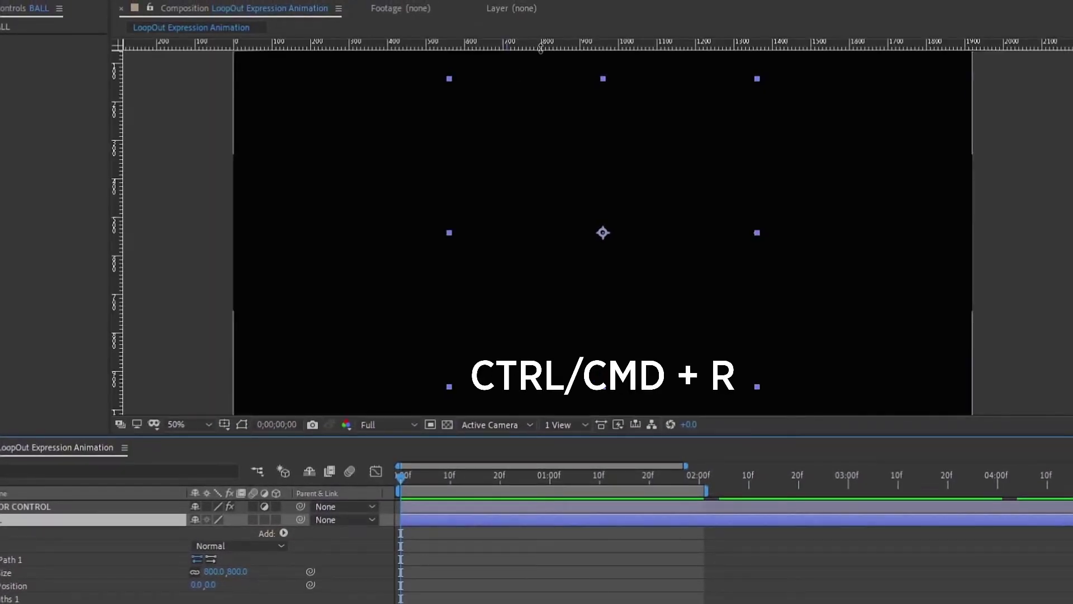
- Display the title/action-safe overlay and place one horizontal and one vertical ruler guide through the composition's centre
left_click_drag(541, 48, 542, 174)
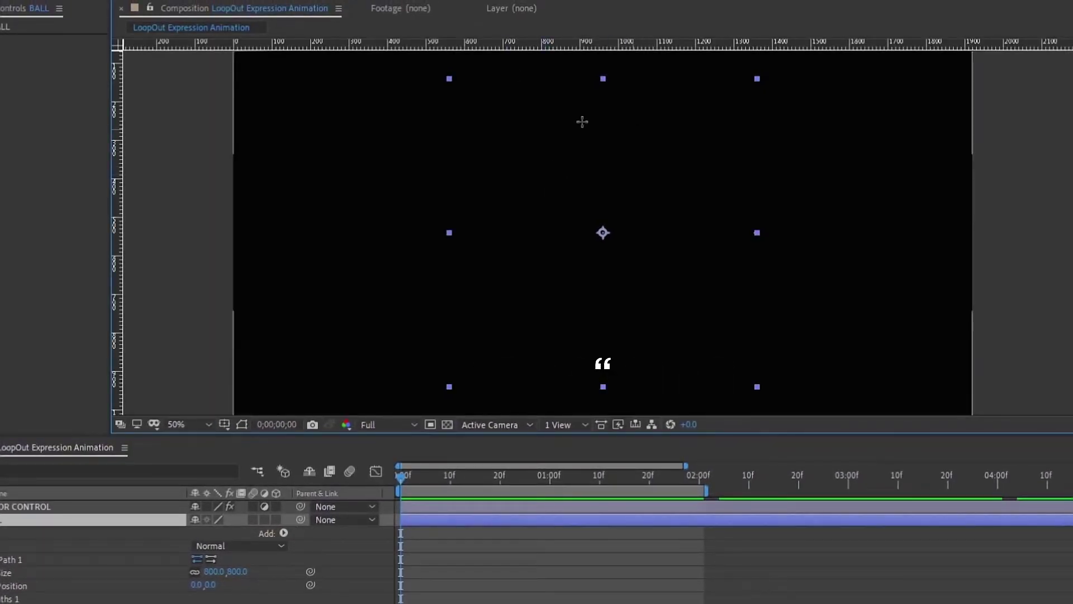
key("apostrophe")
scroll(560, 151, "up", 3)
left_click_drag(641, 46, 639, 232)
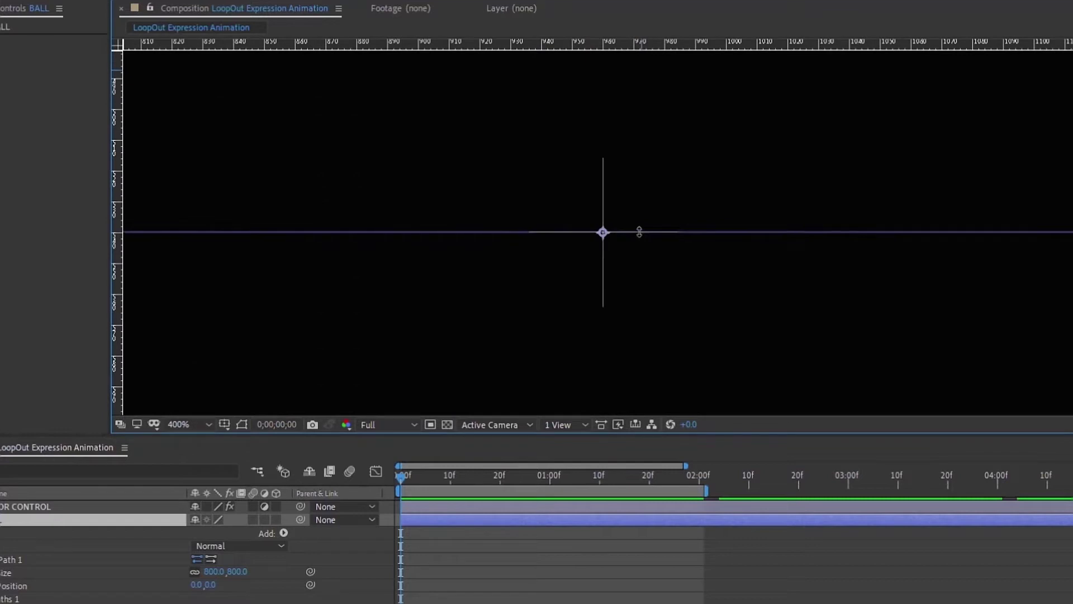
left_click_drag(119, 175, 603, 151)
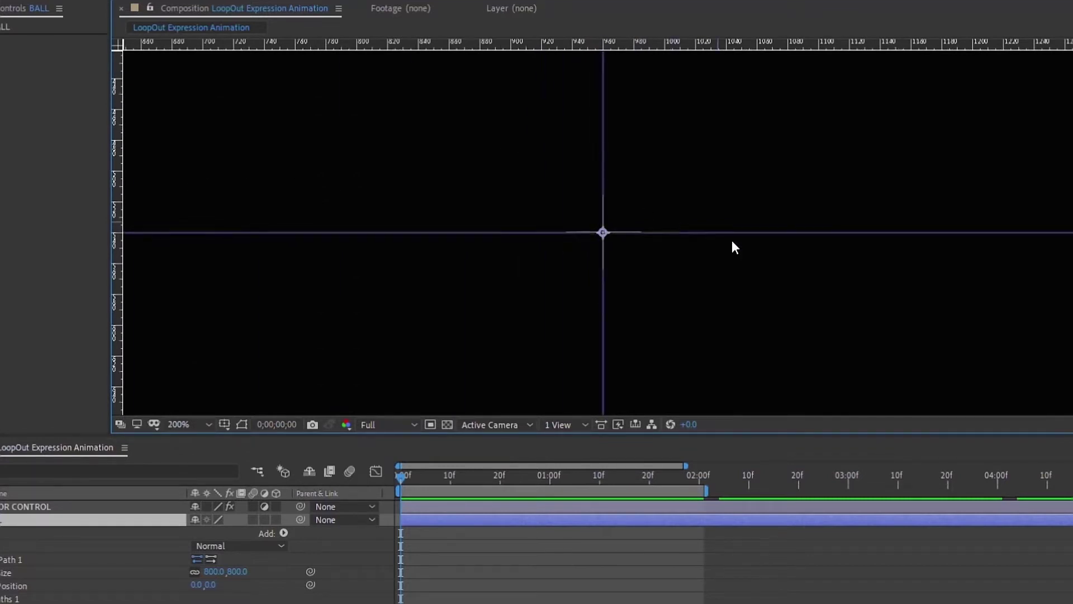
key("comma")
- Add an empty group to the BALL layer's contents and name it string
left_click(283, 533)
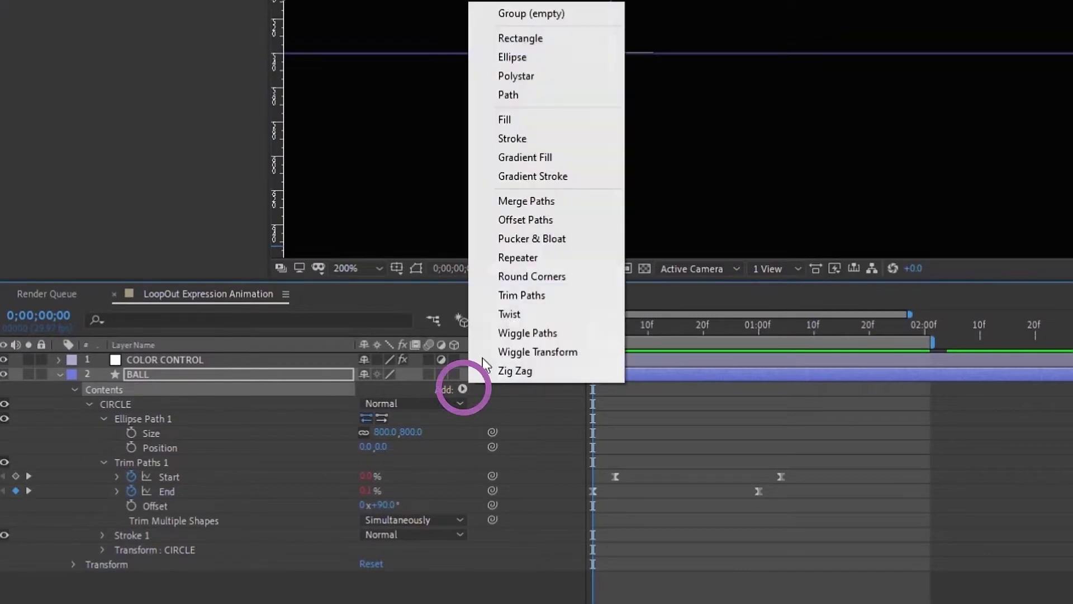
left_click(513, 16)
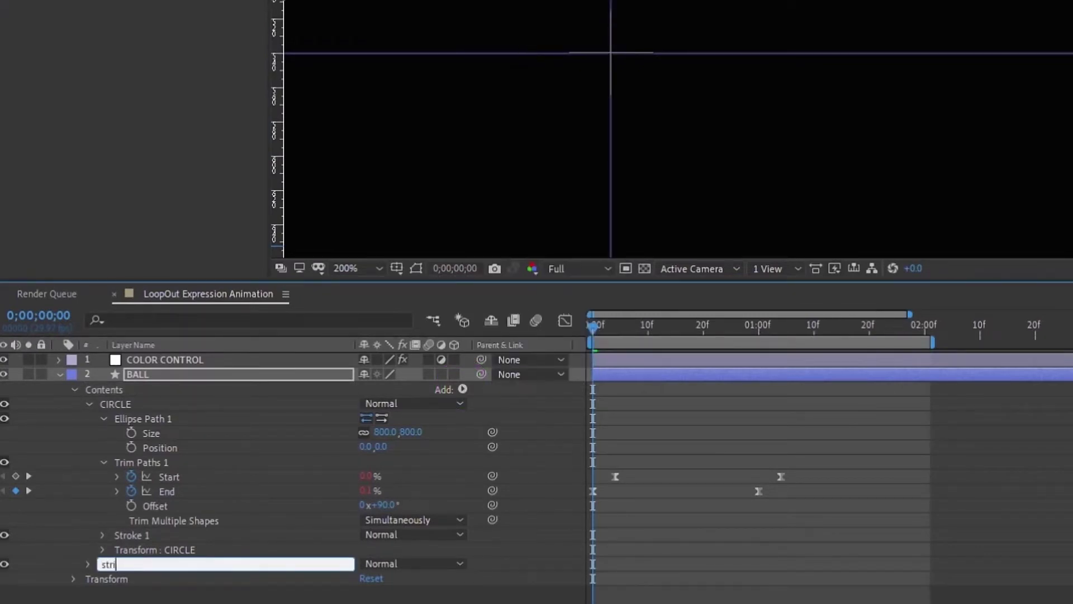
key("Return")
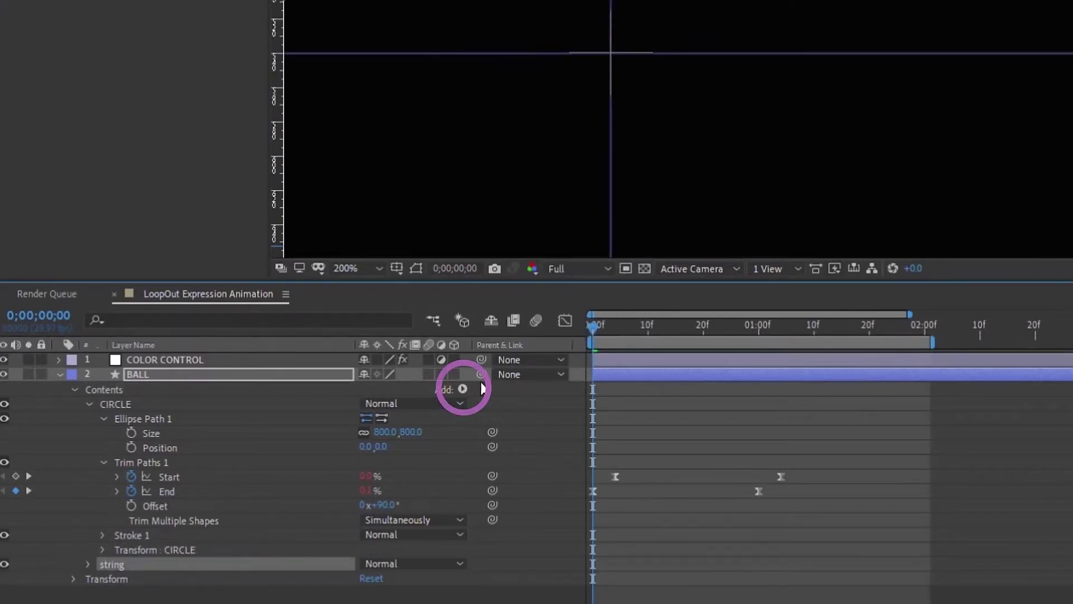
- Add a path to the string group, drawing a straight horizontal line from the composition centre to the circle's right edge
left_click(462, 389)
left_click(529, 96)
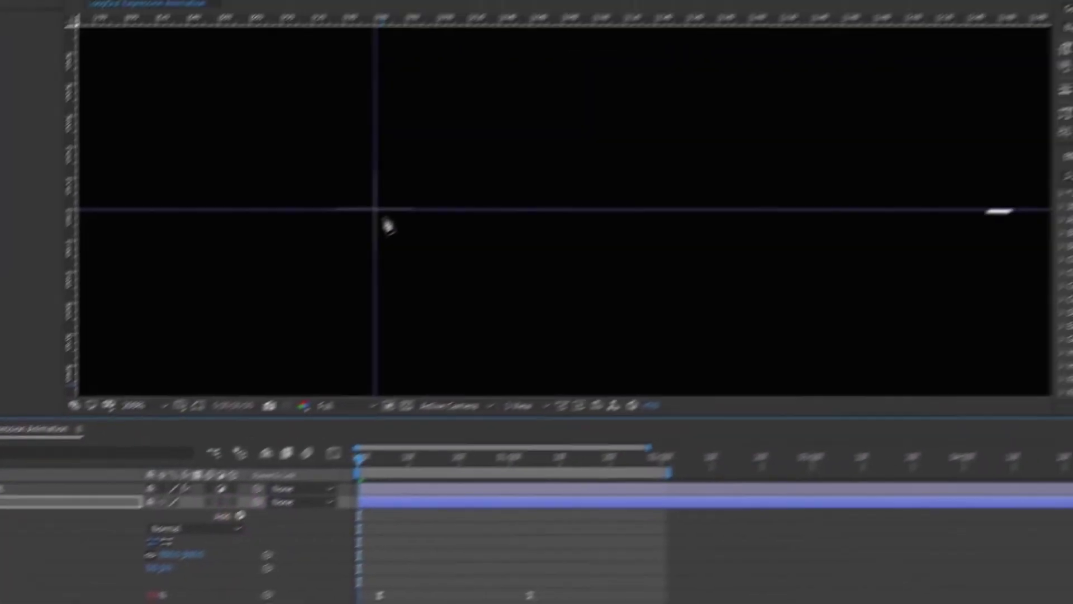
left_click(385, 210)
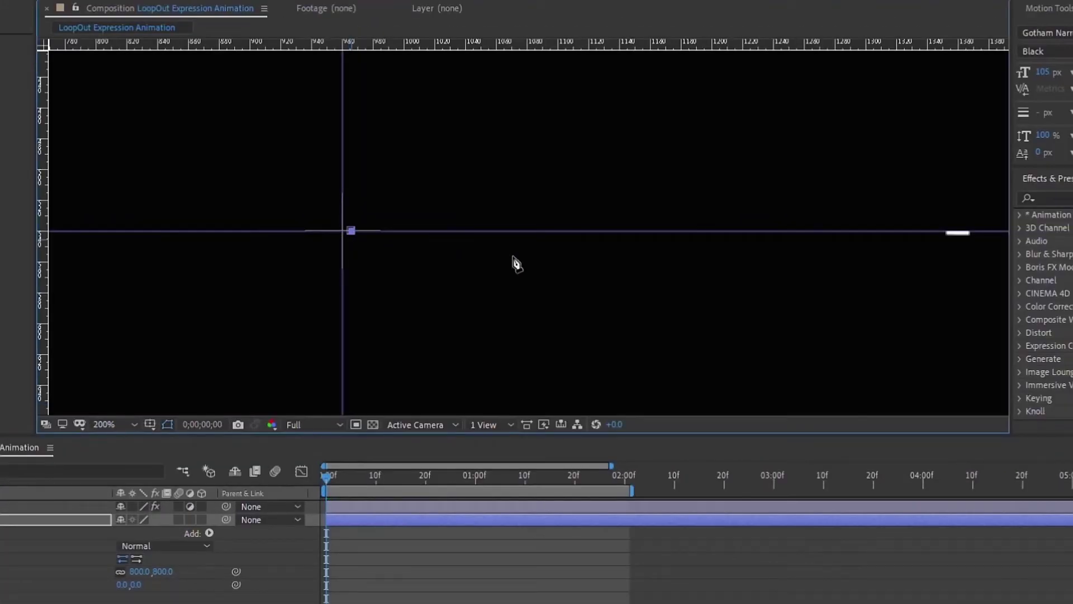
left_click(941, 250)
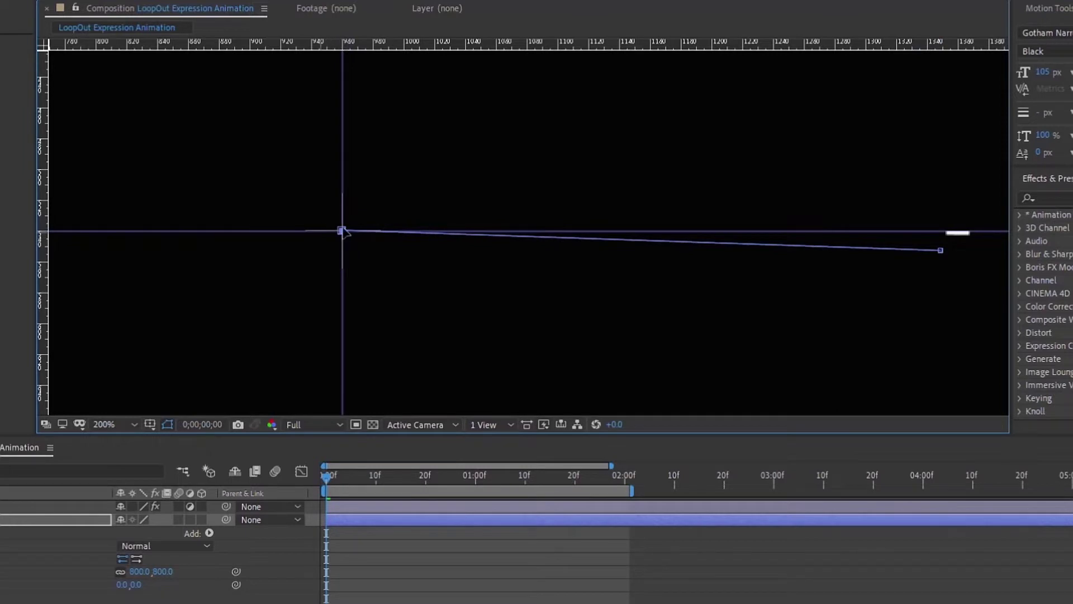
left_click_drag(941, 250, 941, 241)
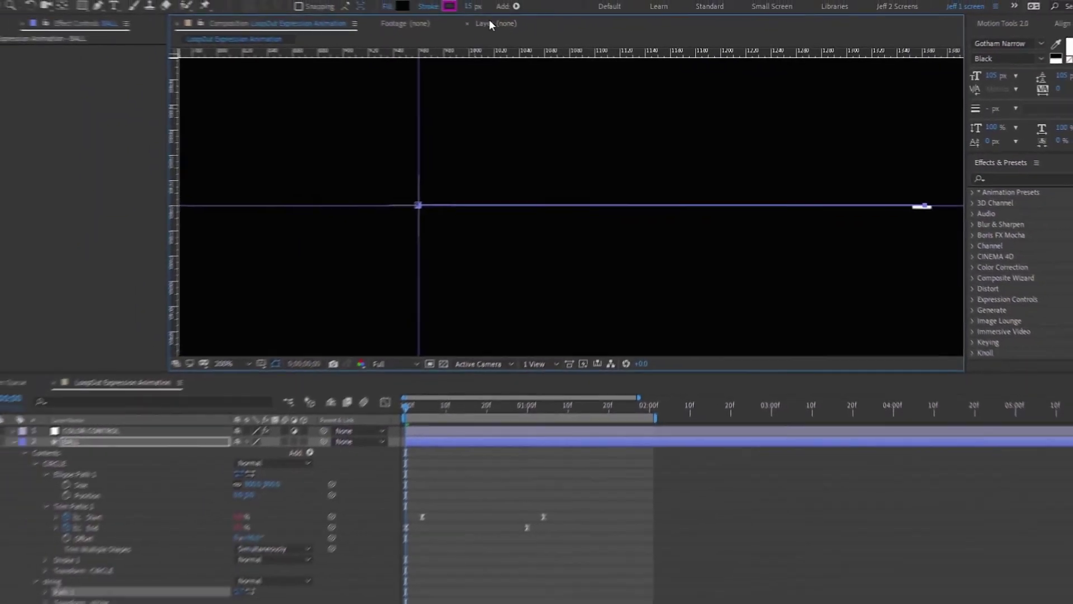
- Add a Stroke to the string group's path and set its width to 15 px
left_click(527, 9)
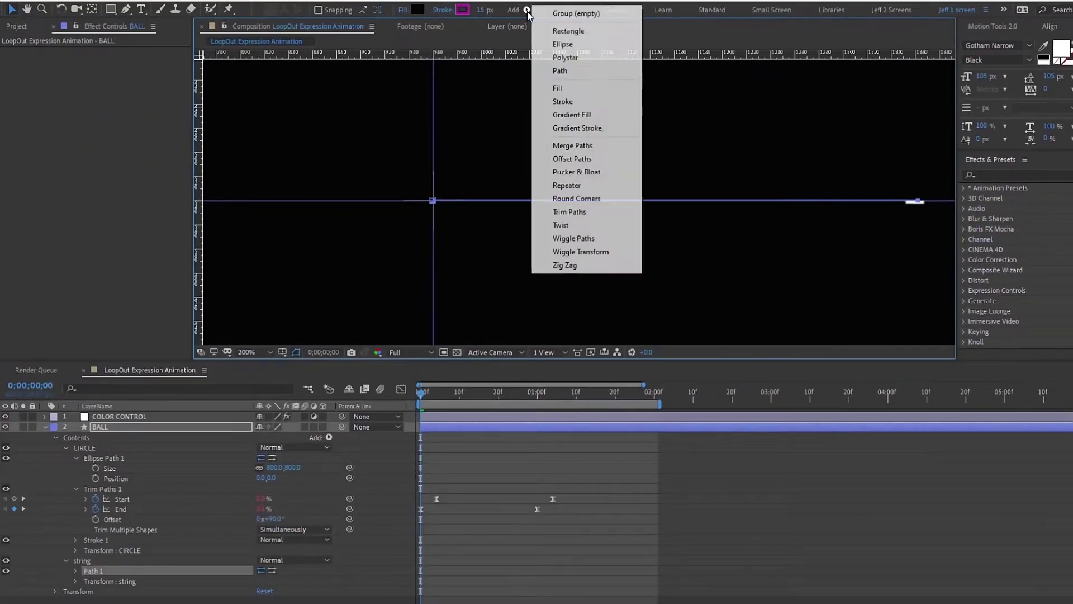
left_click(581, 101)
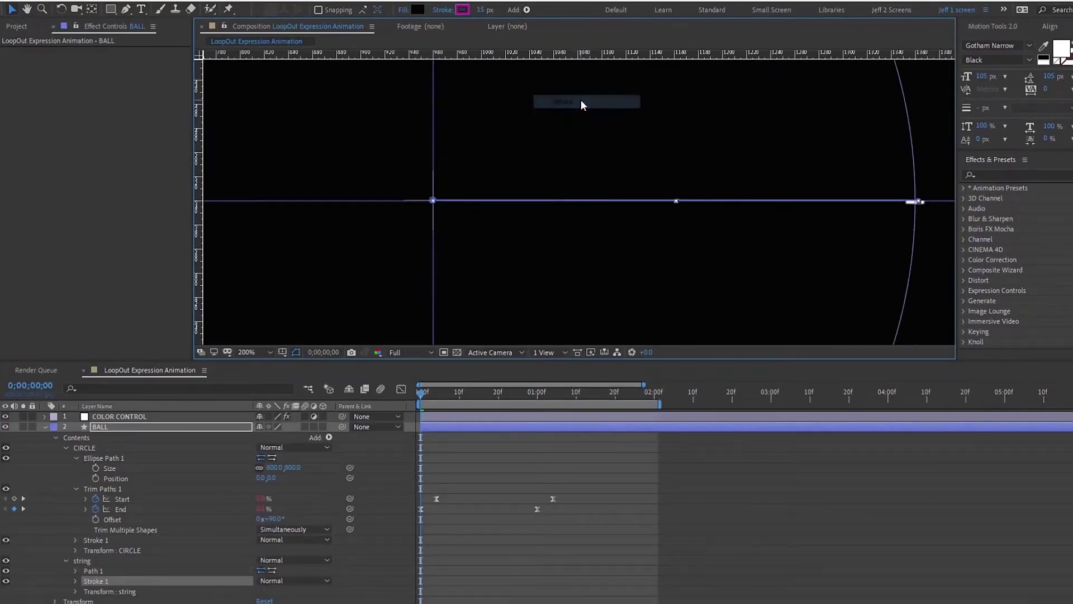
left_click(482, 10)
type("15")
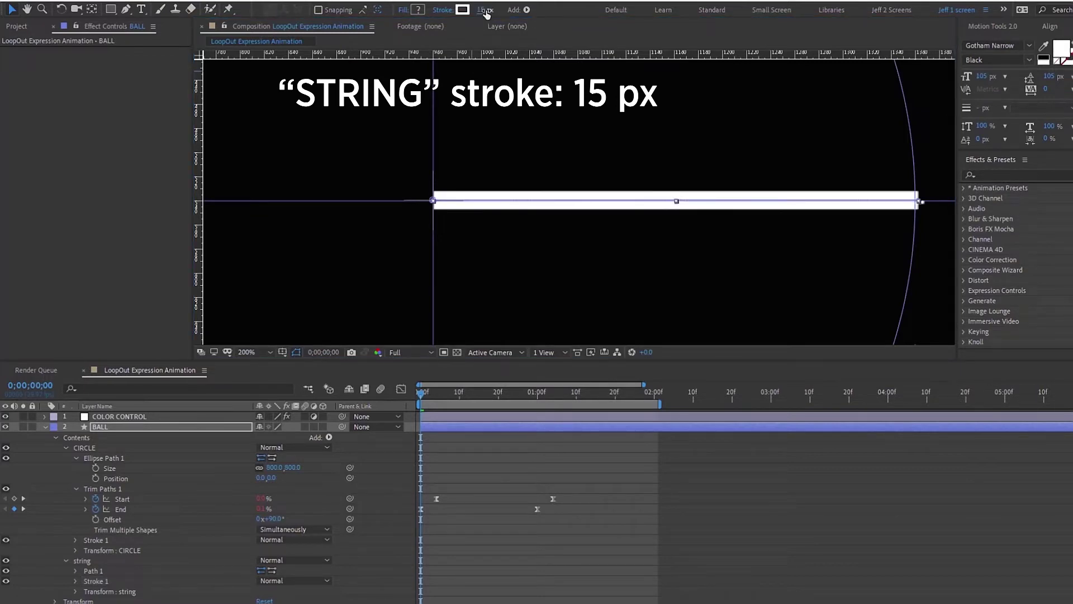
- Collapse the CIRCLE group, rename the line's group as STRING and expand its Transform properties
scroll(651, 195, "down", 2)
left_click(76, 458)
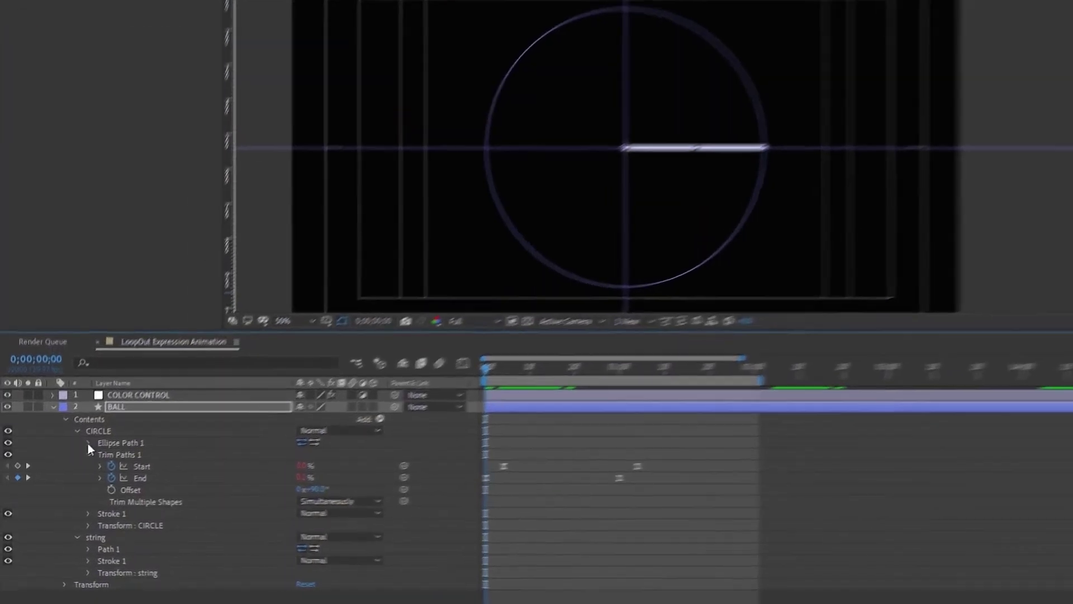
left_click(66, 448)
left_click(92, 458)
key("Return")
type("STRING")
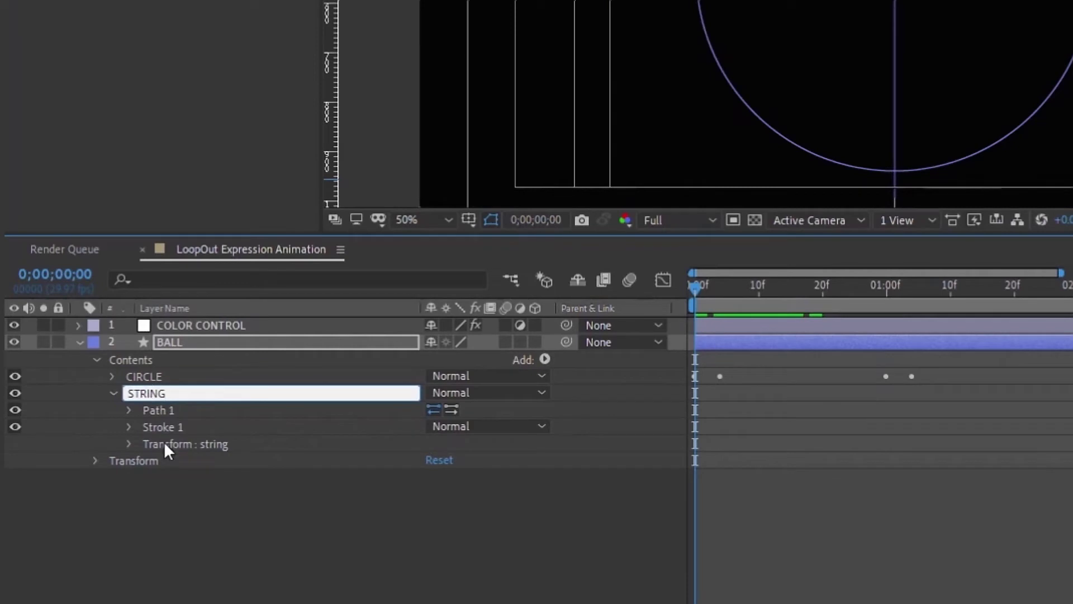
left_click(146, 443)
left_click(127, 444)
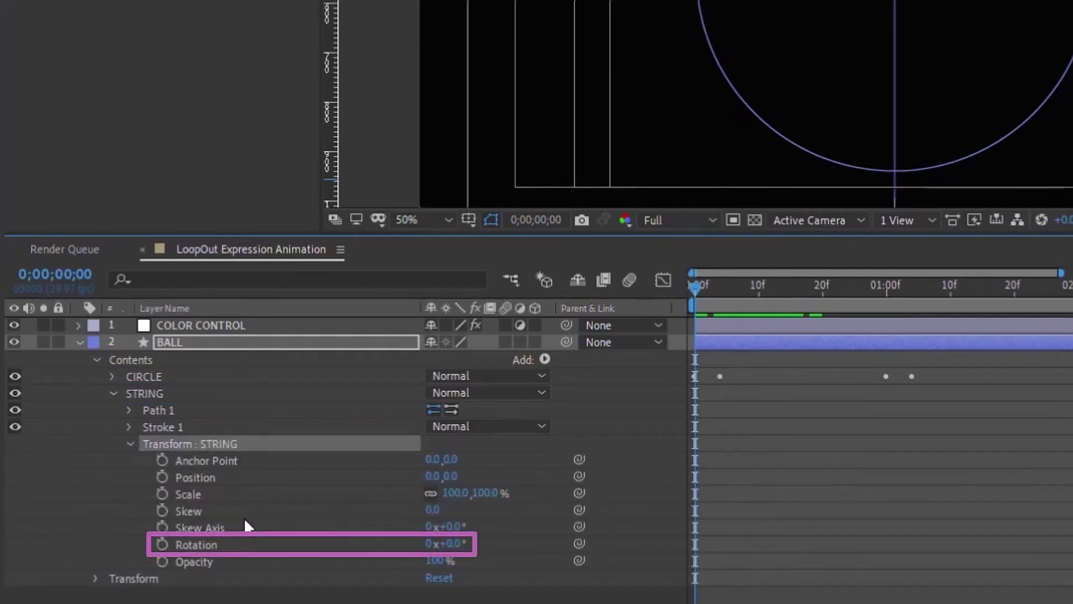
- Animate the STRING group's Rotation with keyframes of 0° at the start and 180° at 1 second
left_click(162, 544)
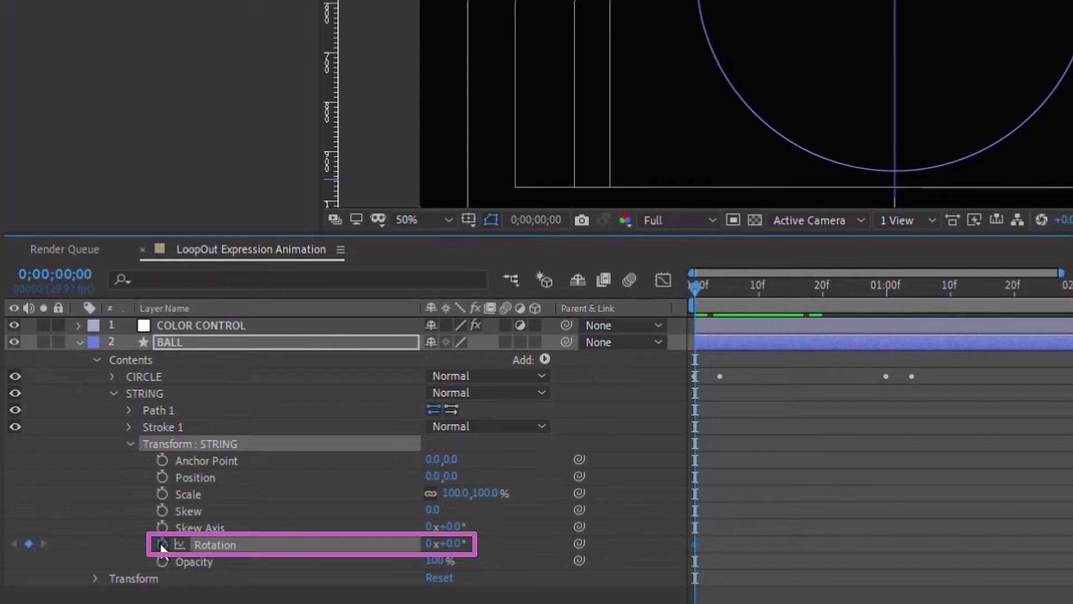
left_click(886, 288)
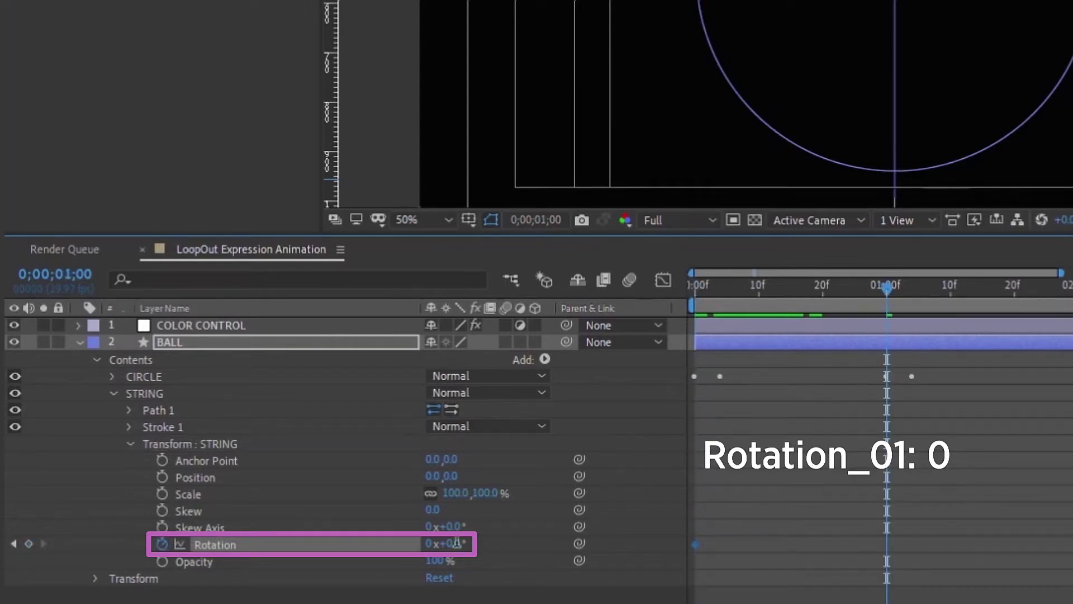
left_click(456, 542)
type("180")
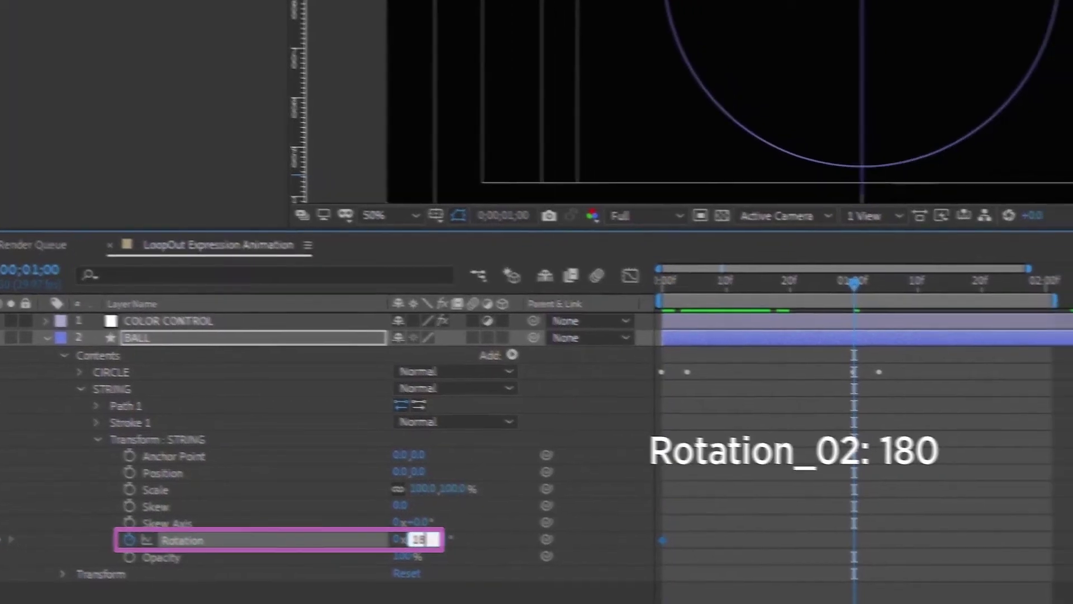
key("Return")
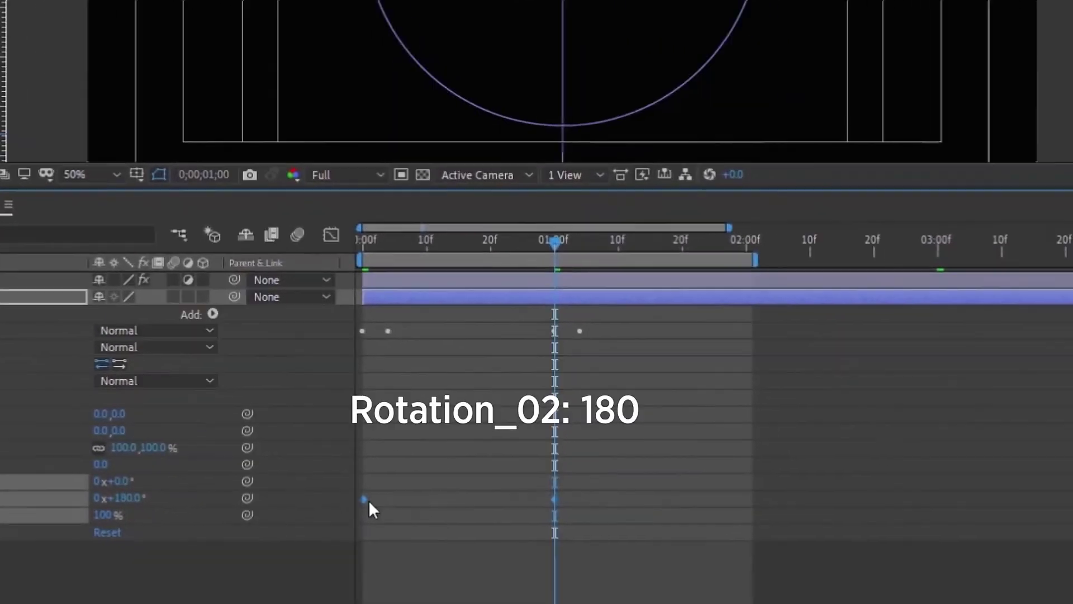
- Apply Easy Ease to both Rotation keyframes of the STRING group
right_click(365, 498)
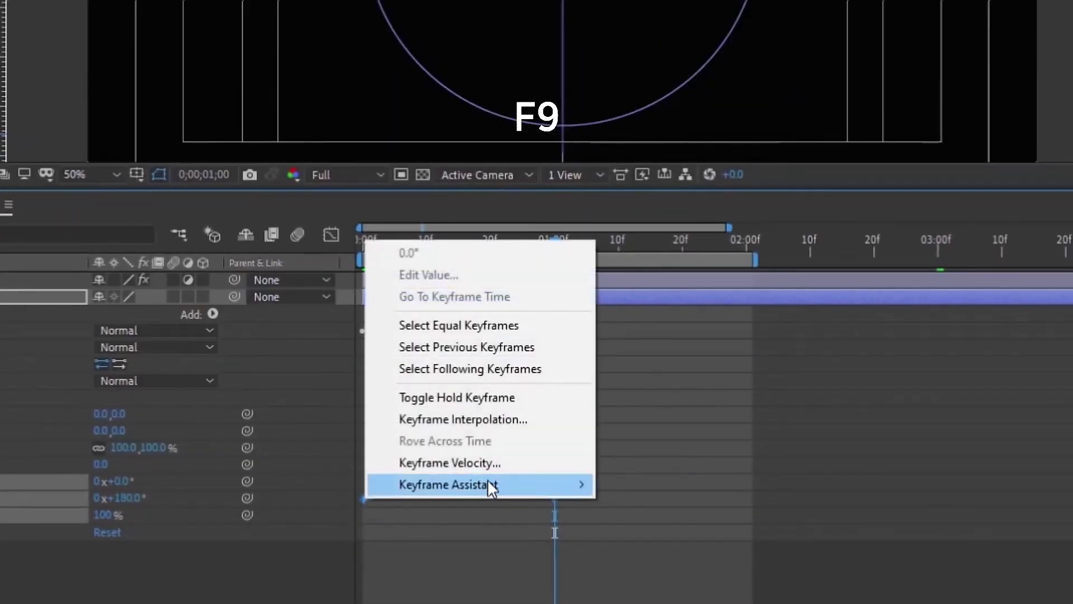
mouse_move(491, 484)
left_click(648, 354)
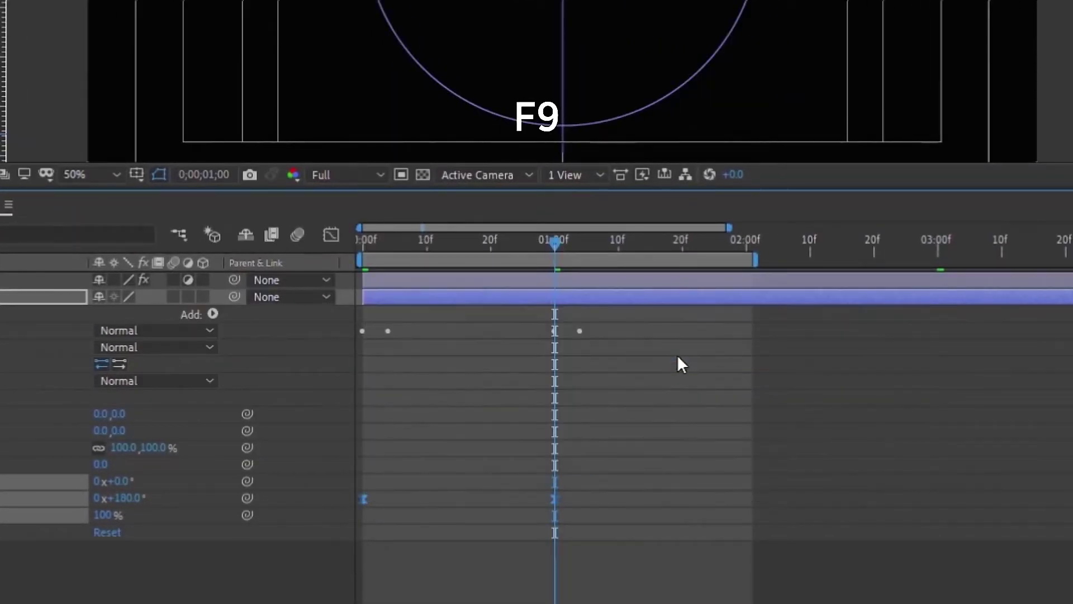
- Reshape the Rotation speed curve in the Graph Editor by lengthening the first keyframe's outgoing influence handle
left_click(332, 232)
left_click(367, 554)
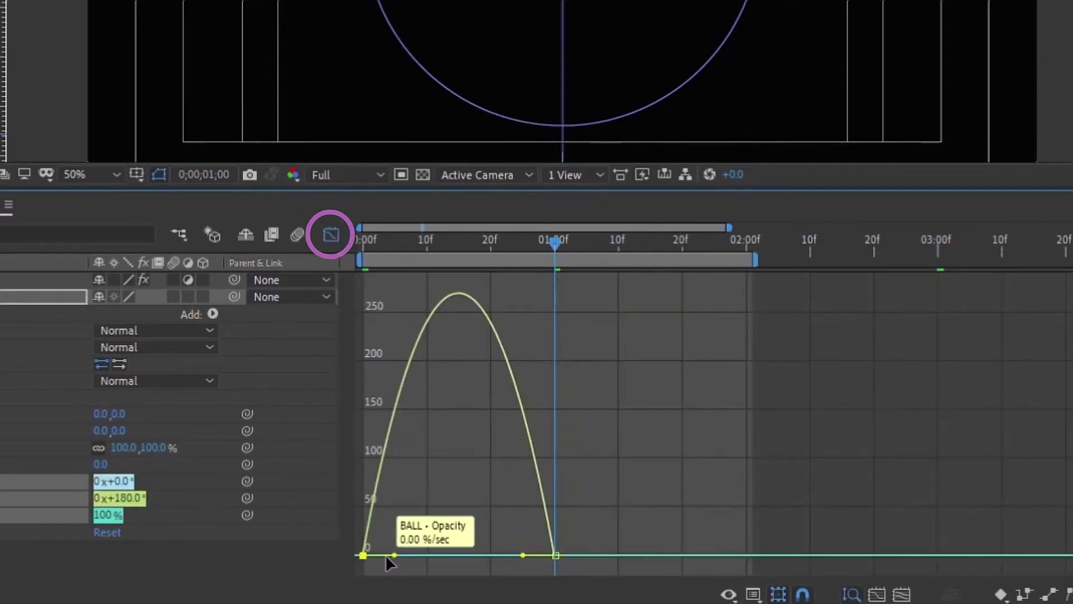
left_click_drag(392, 555, 430, 555)
left_click(331, 234)
- Copy the expression from the CIRCLE group's Trim Paths Start property onto the STRING group's Rotation
left_click_drag(554, 244, 713, 245)
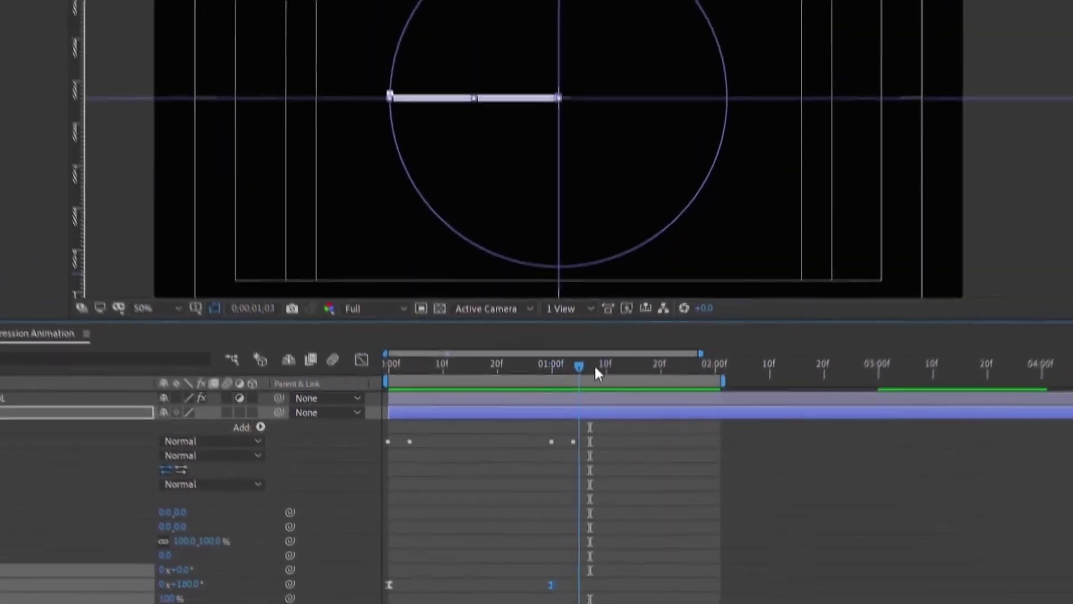
left_click_drag(613, 374, 388, 373)
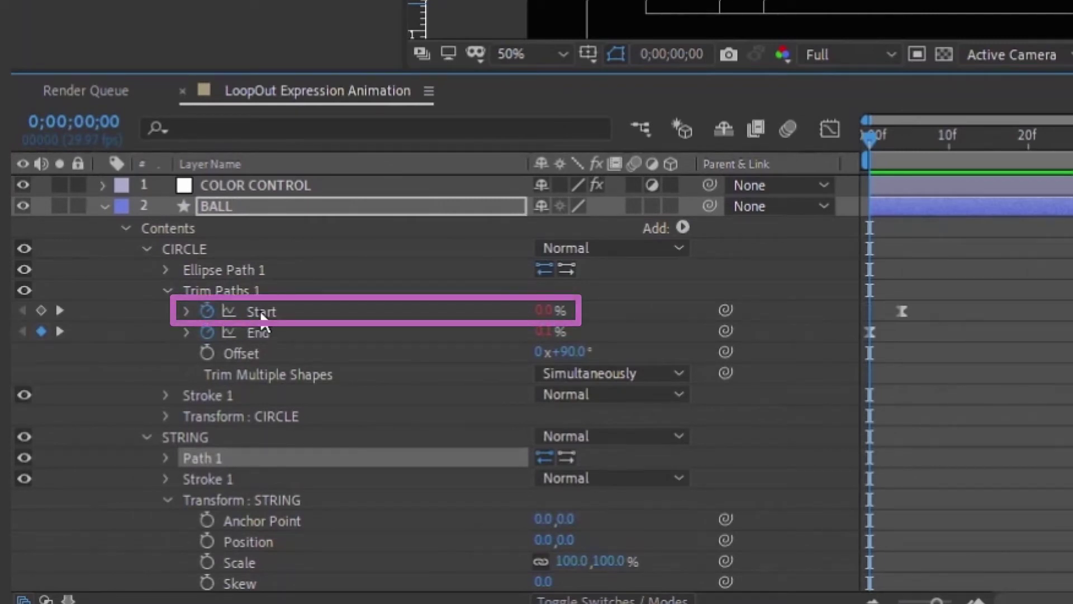
left_click(168, 290)
left_click(146, 248)
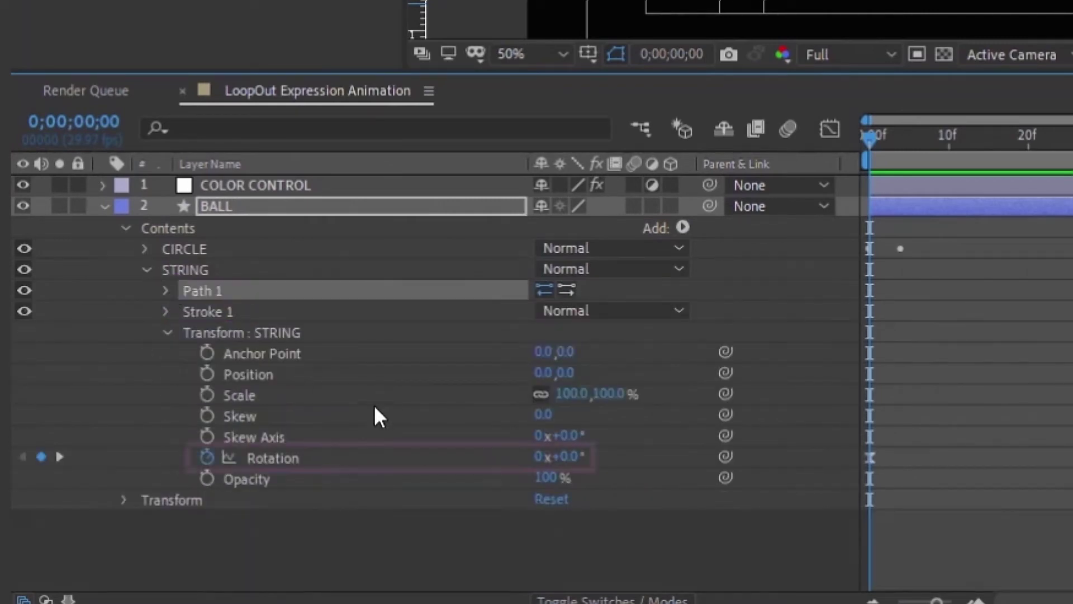
left_click(259, 450)
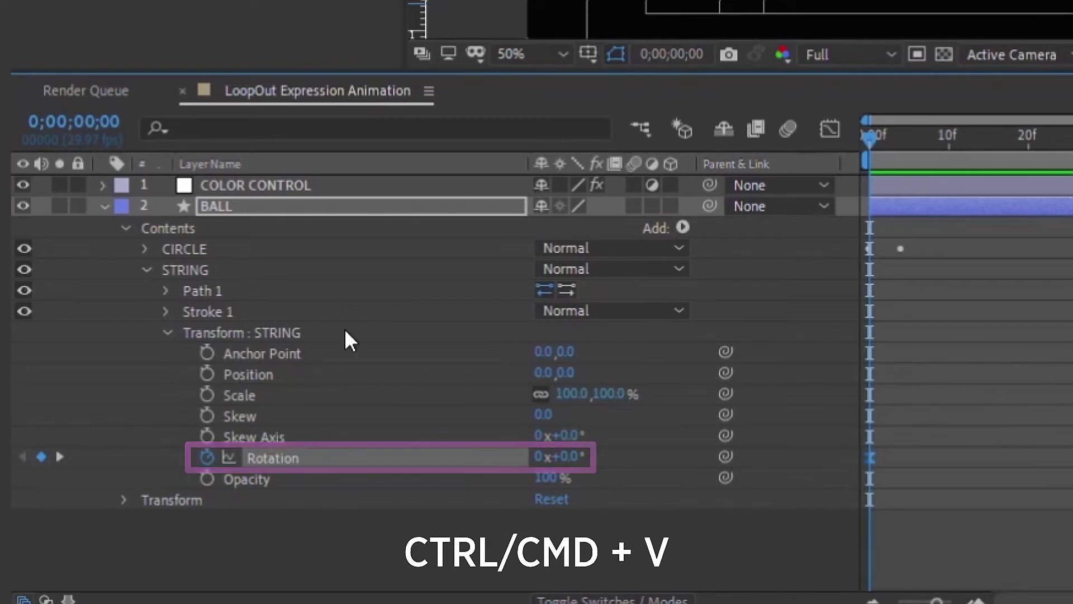
key("ctrl+v")
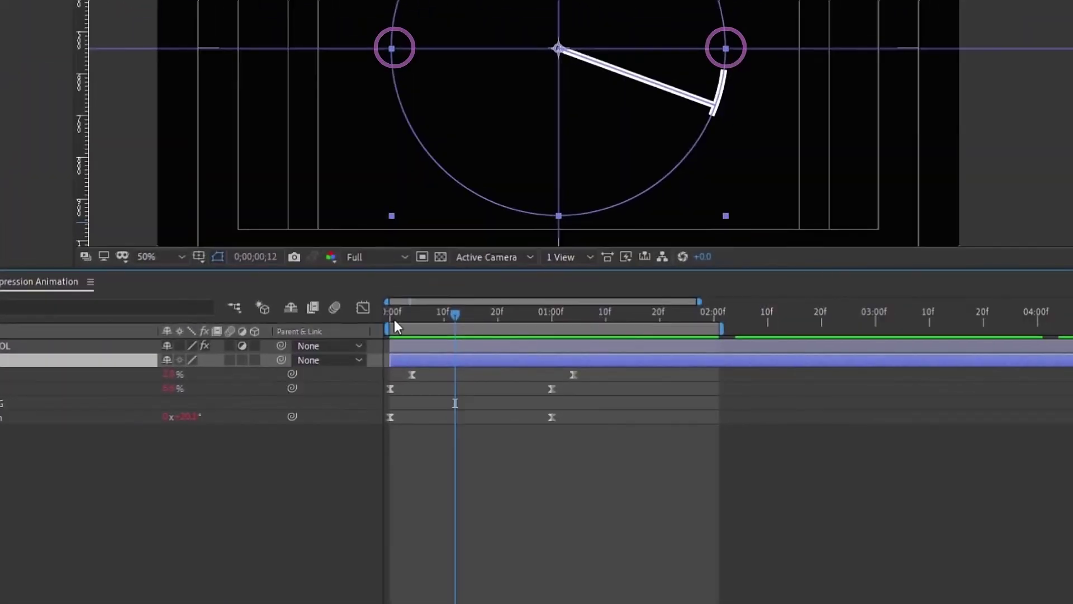
- Reset the CIRCLE group's Trim Paths Start and End keyframes to linear, and apply Easy Ease to them again
left_click_drag(394, 316, 542, 293)
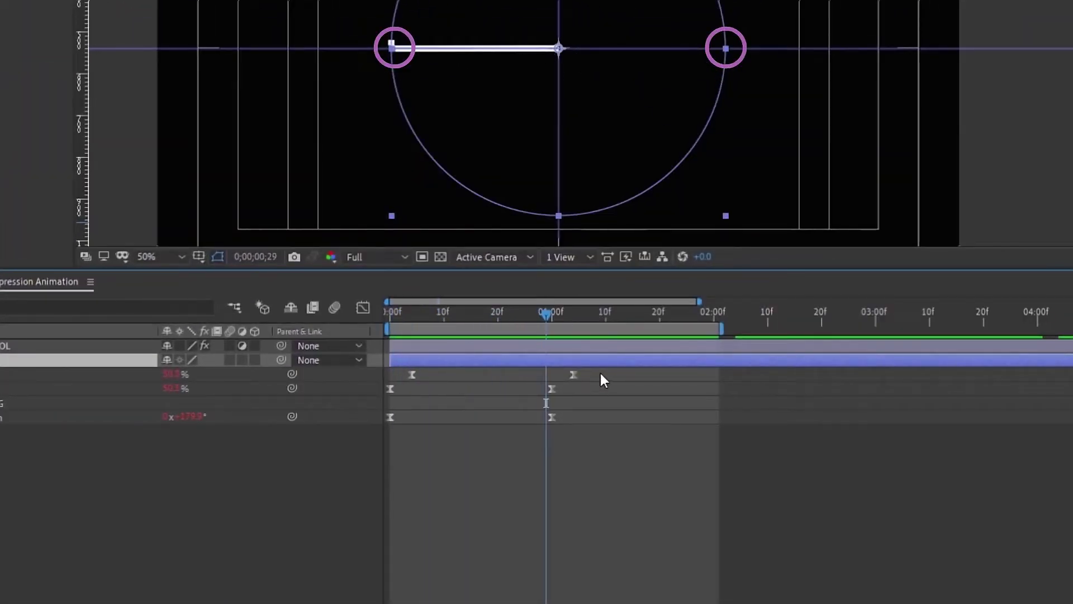
left_click_drag(600, 370, 390, 398)
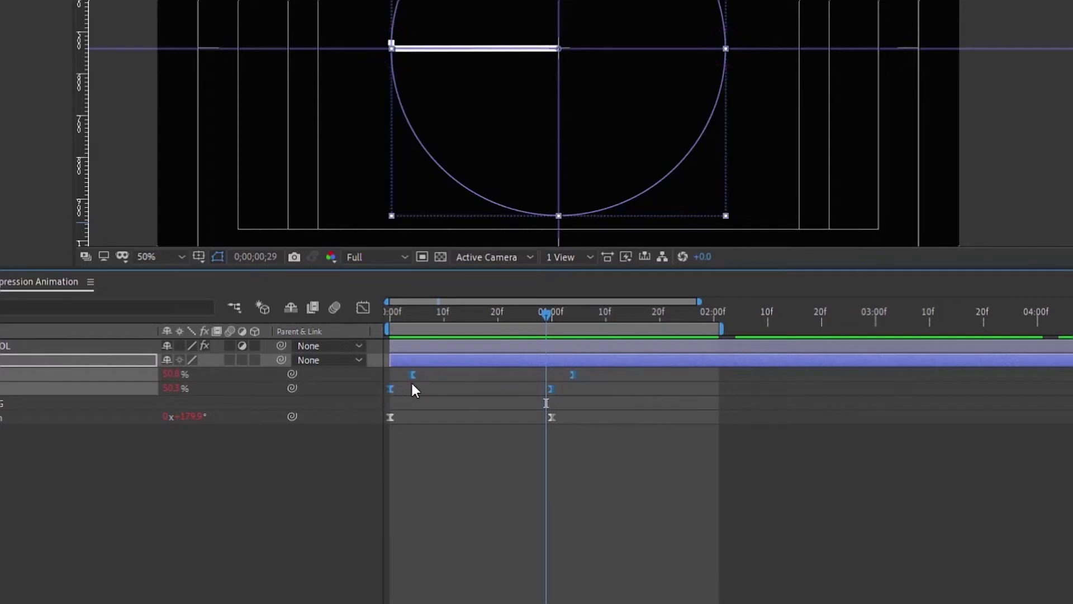
left_click(389, 388, "ctrl")
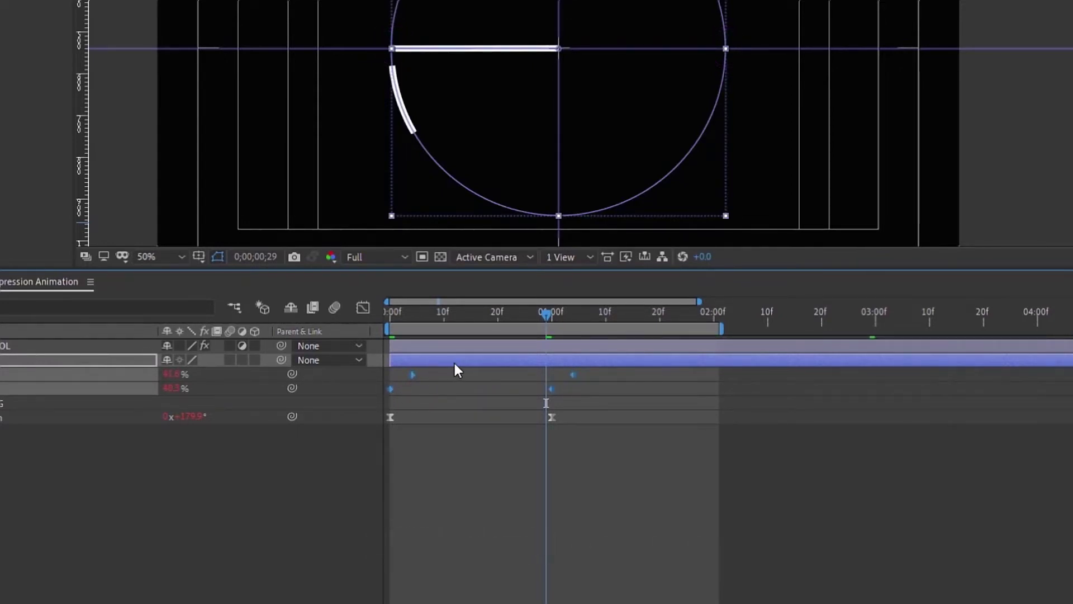
right_click(571, 385)
mouse_move(651, 579)
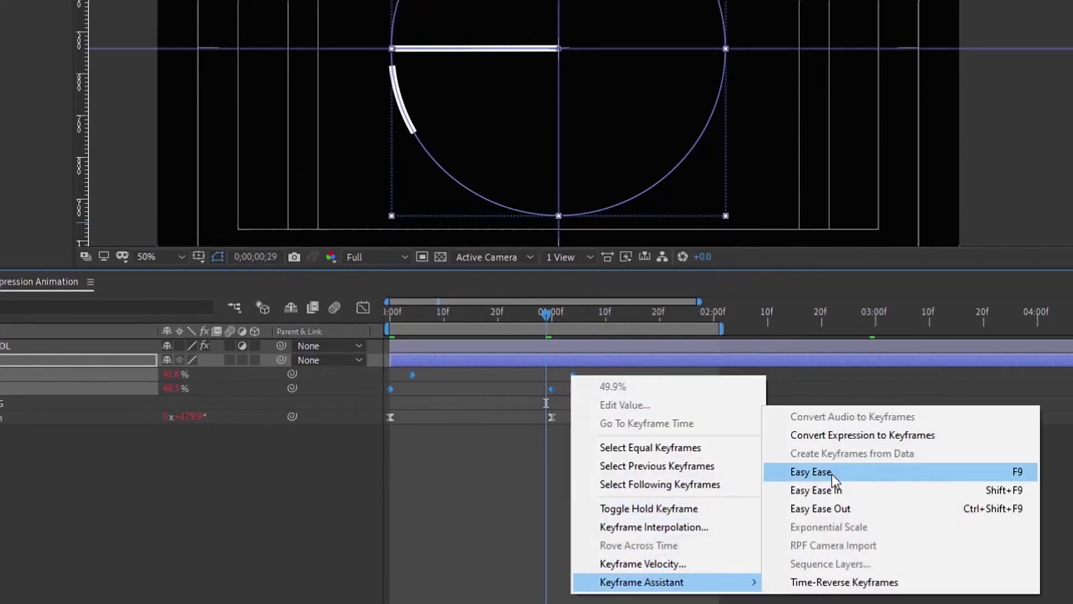
left_click(827, 406)
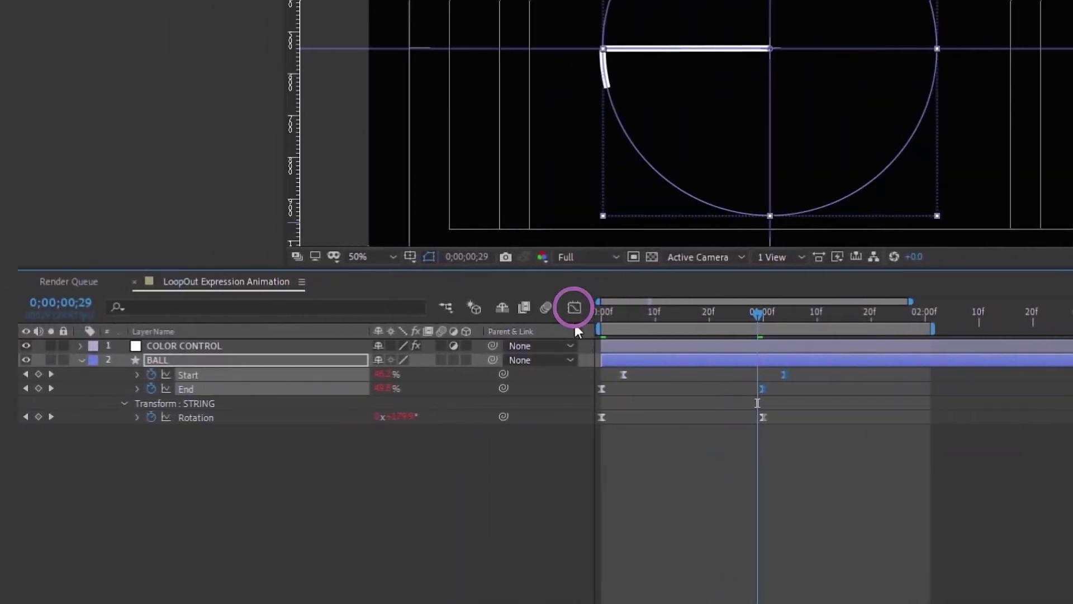
- In the speed graph, lengthen the influence handles of the last and first Start and End keyframes, and preview the animation
left_click(363, 307)
left_click_drag(736, 469, 662, 546)
left_click(574, 307)
left_click_drag(644, 367, 590, 391)
left_click(574, 306)
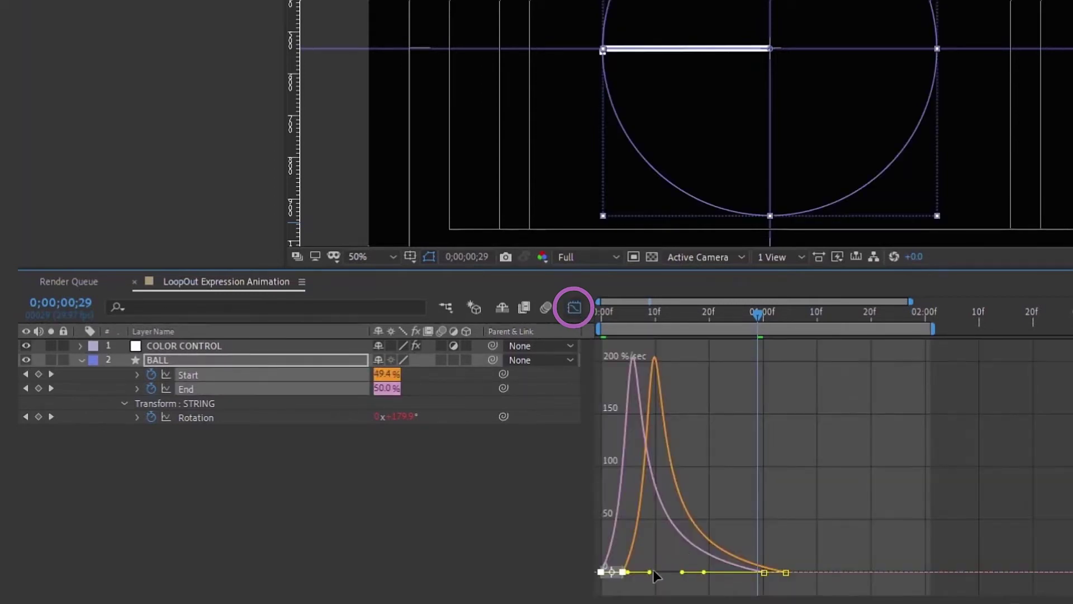
left_click_drag(653, 570, 723, 569)
left_click(575, 308)
key("space")
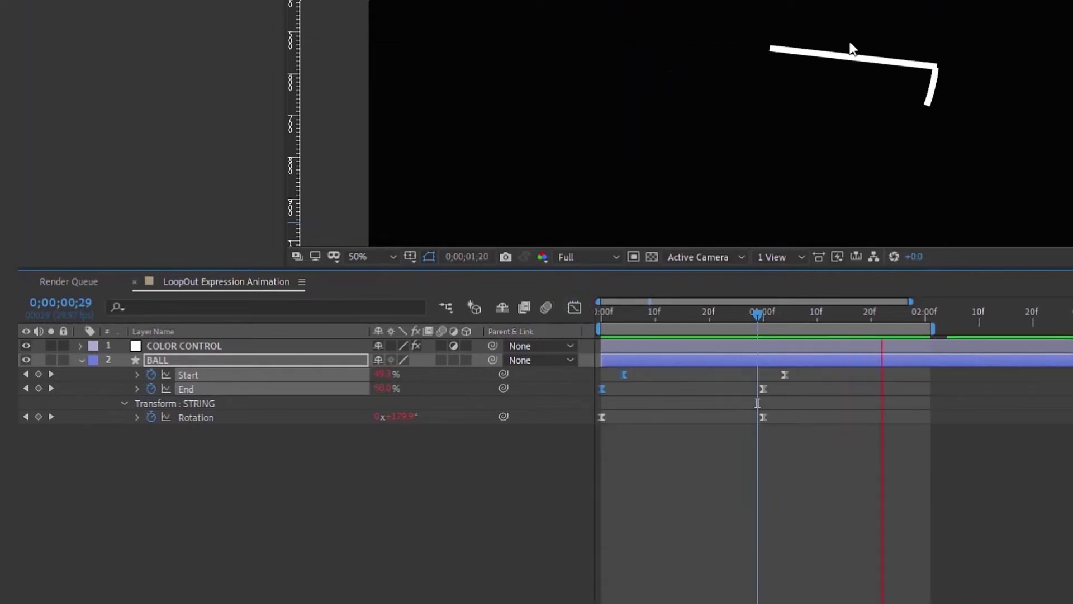
key("space")
- Add an Offset Paths operator to the BALL layer's CIRCLE group
left_click(83, 361)
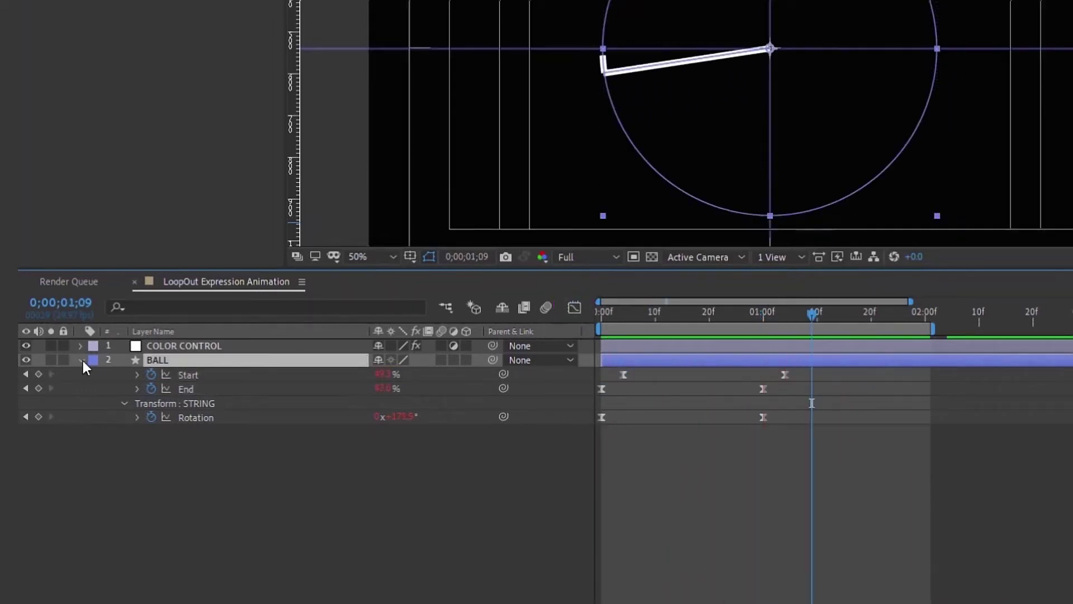
left_click(82, 360)
left_click(79, 362)
left_click(135, 389)
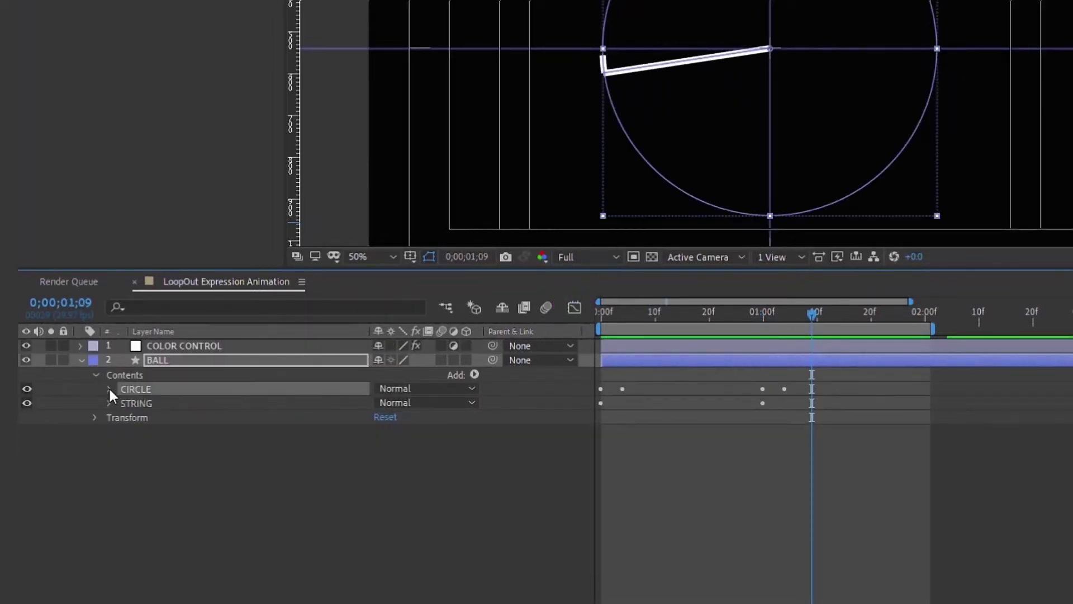
left_click(110, 388)
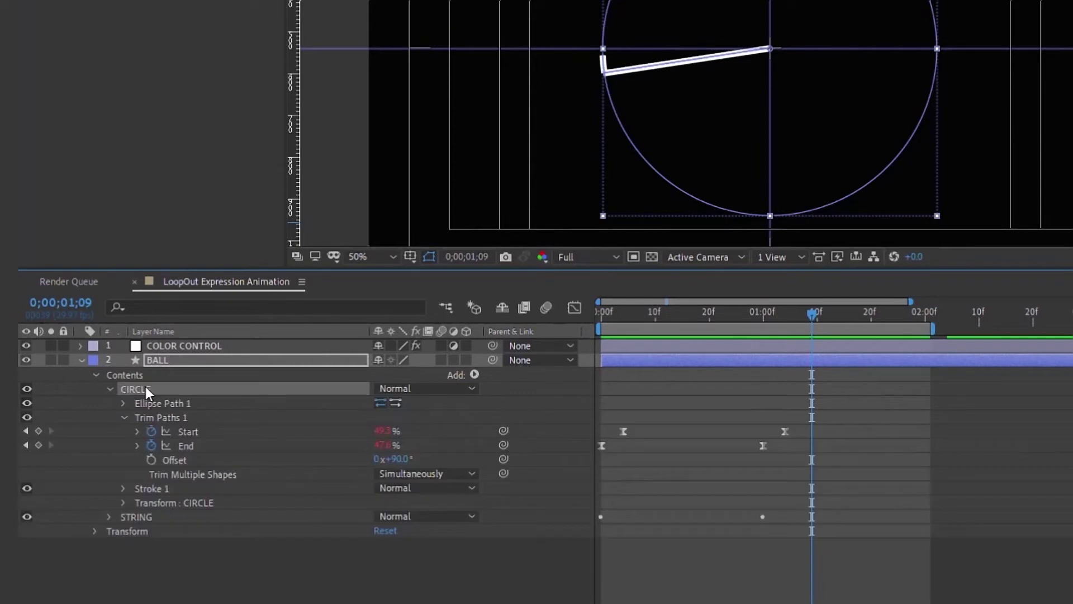
left_click(474, 374)
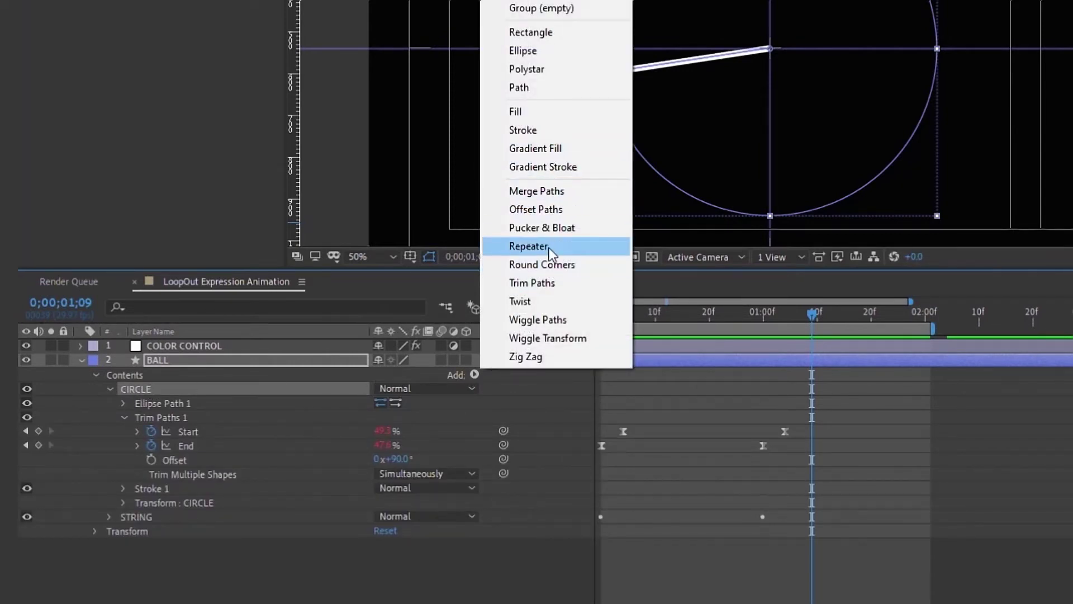
left_click(551, 209)
key("period")
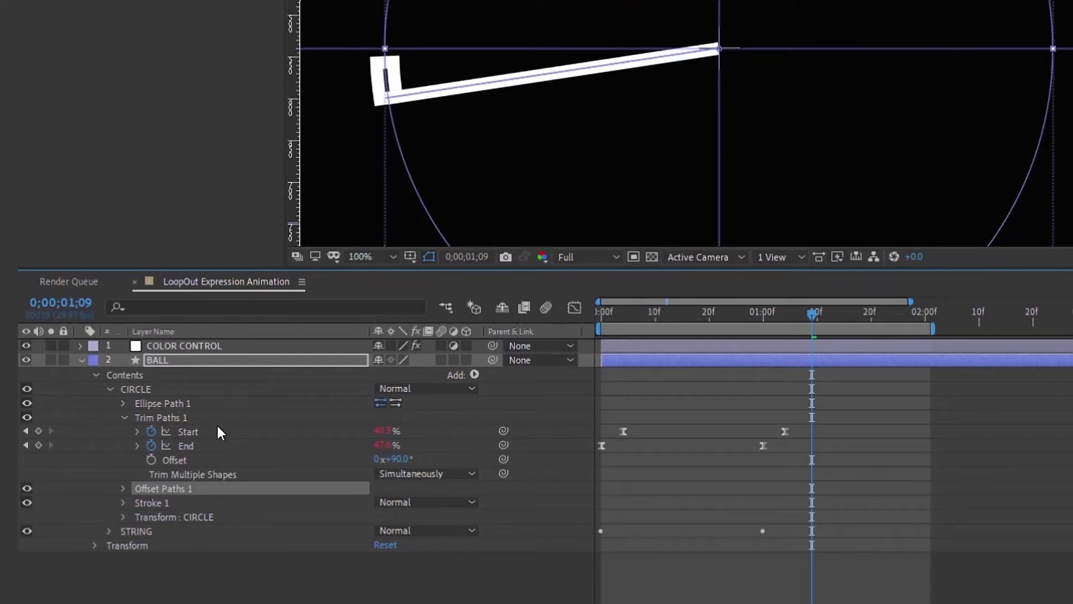
- Set Offset Paths 1 to an Amount of 27 with a Round Join line join
left_click(123, 487)
left_click_drag(382, 502, 390, 502)
left_click(416, 515)
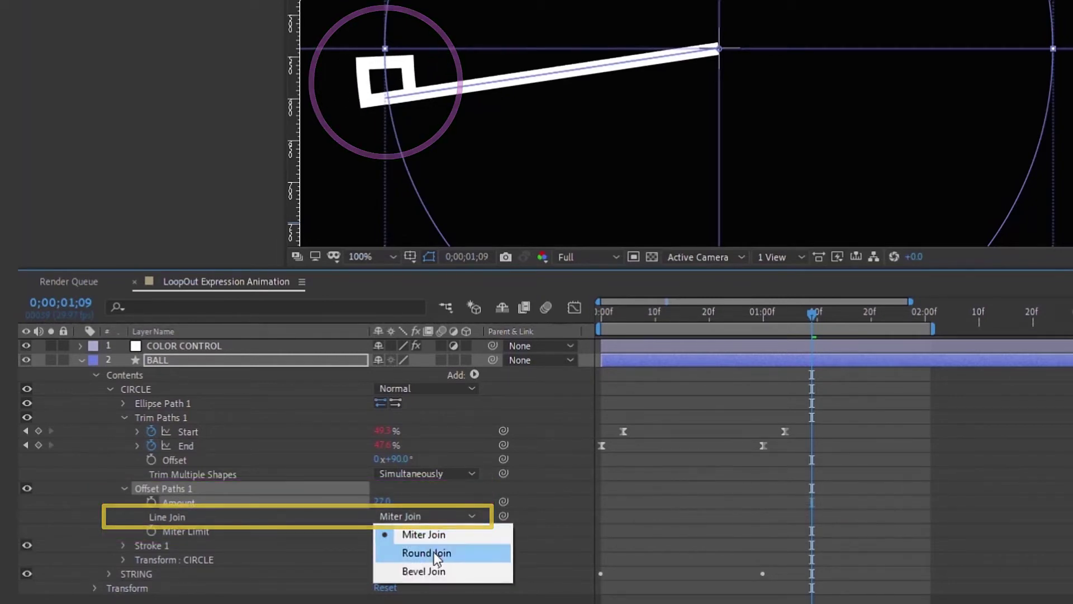
left_click(434, 551)
- Add a Fill to the CIRCLE group
left_click(150, 392)
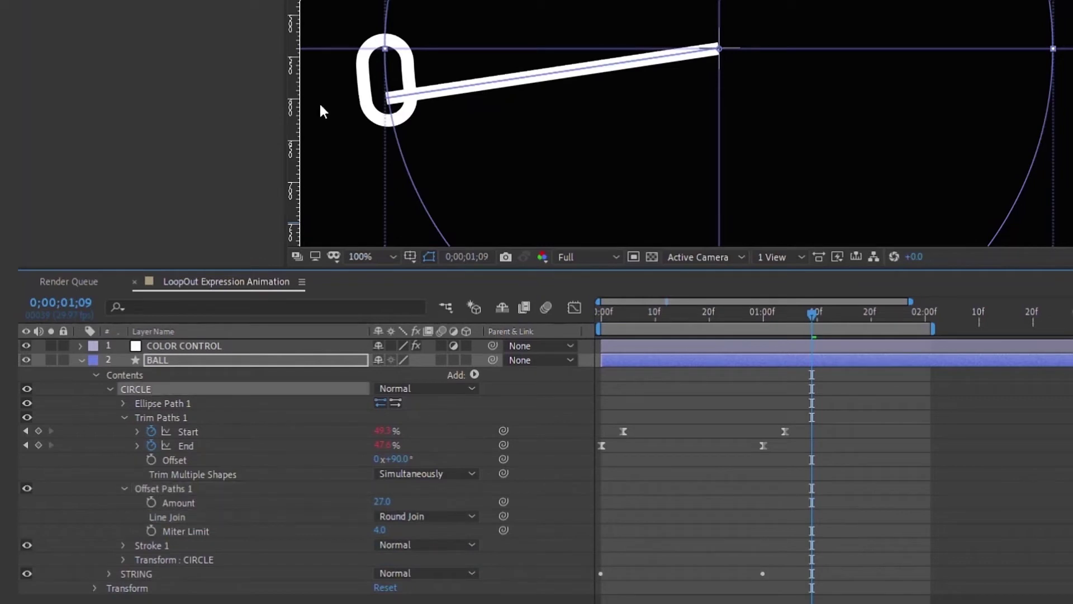
left_click(474, 375)
left_click(542, 108)
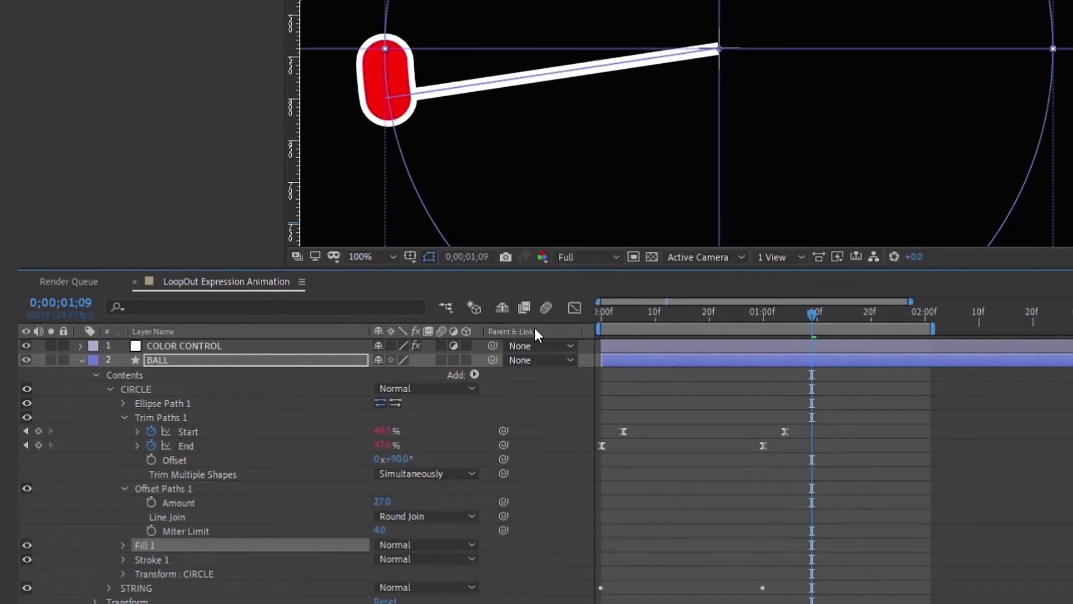
- Display the COLOR CONTROL layer's effects and lock the Effect Controls viewer to that layer
left_click(189, 360)
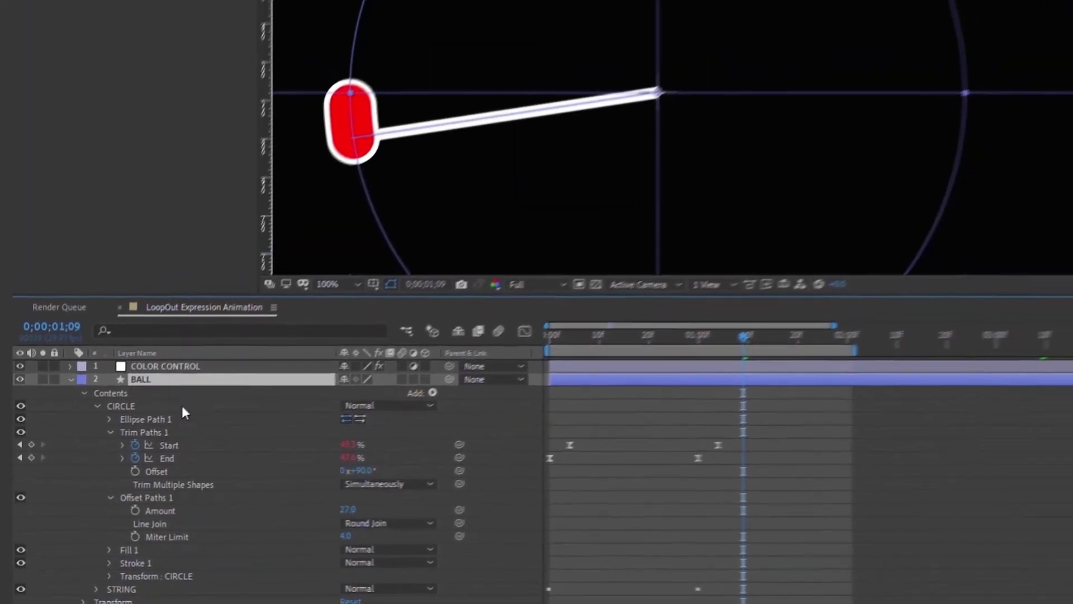
scroll(492, 146, "down", 1)
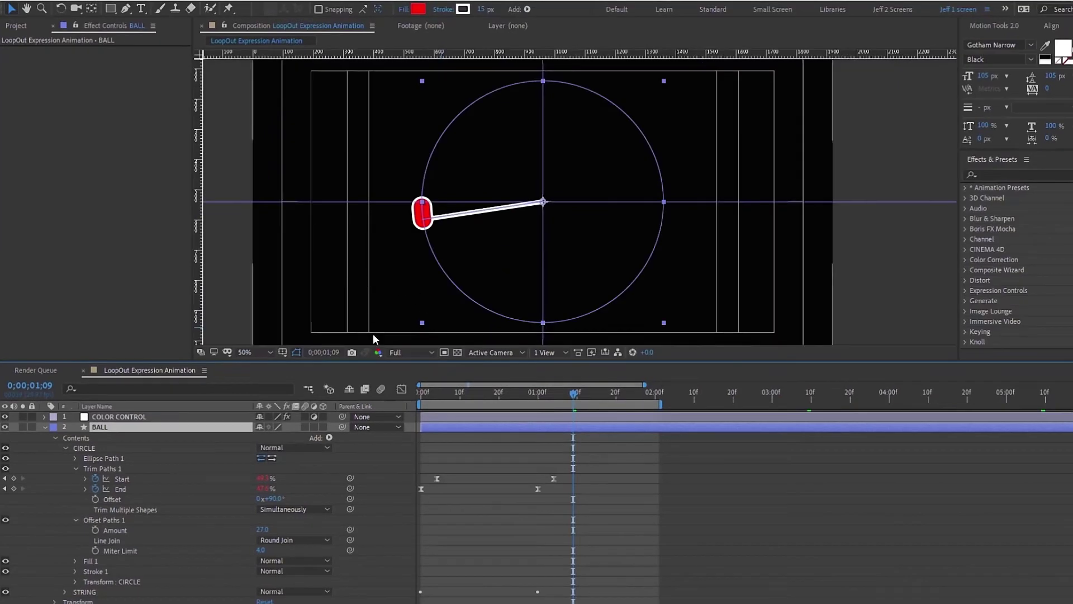
left_click(143, 418)
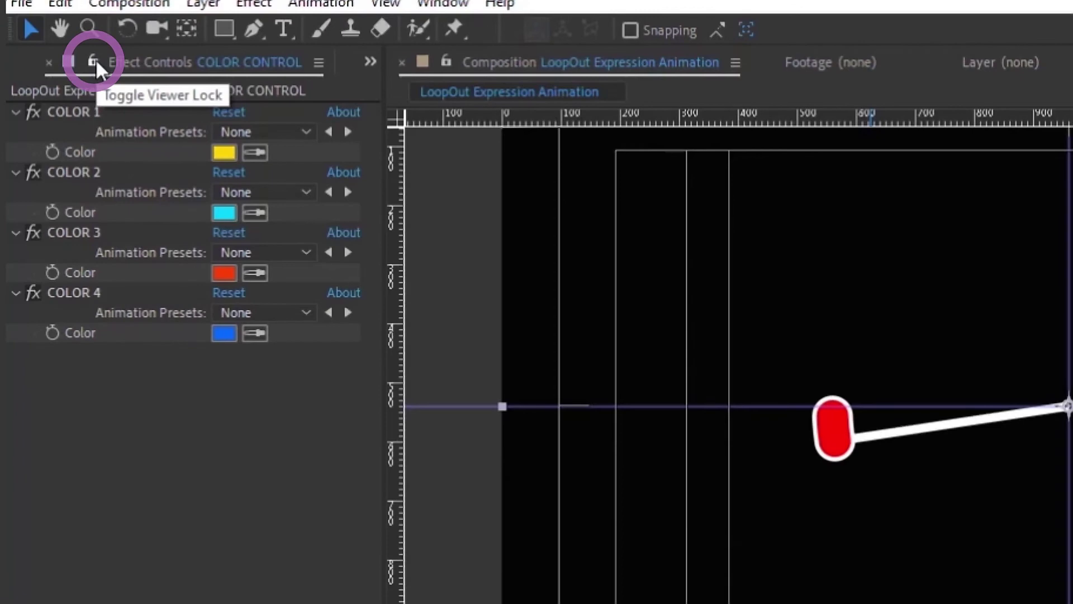
left_click(95, 60)
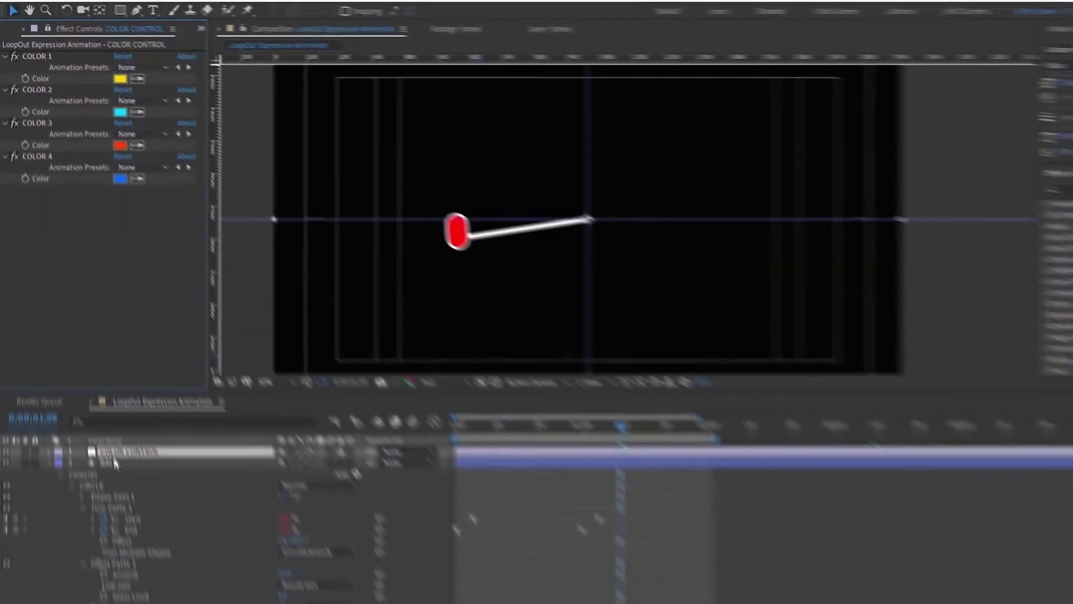
- Link the Color of the CIRCLE group's Stroke 1 to the COLOR 1 control with the pick whip
left_click(115, 463)
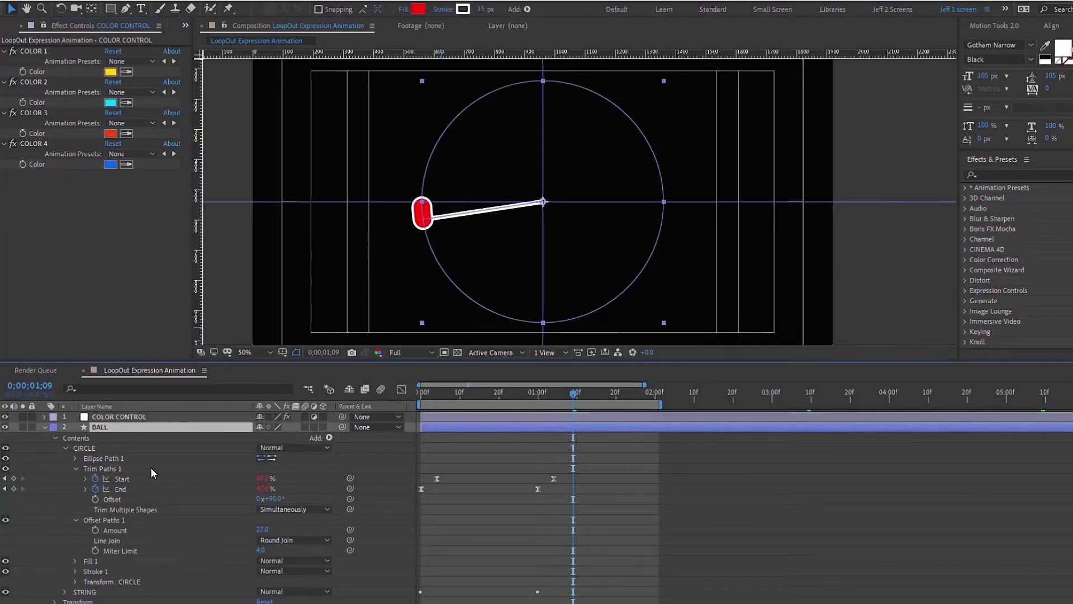
left_click(76, 468)
left_click(75, 530)
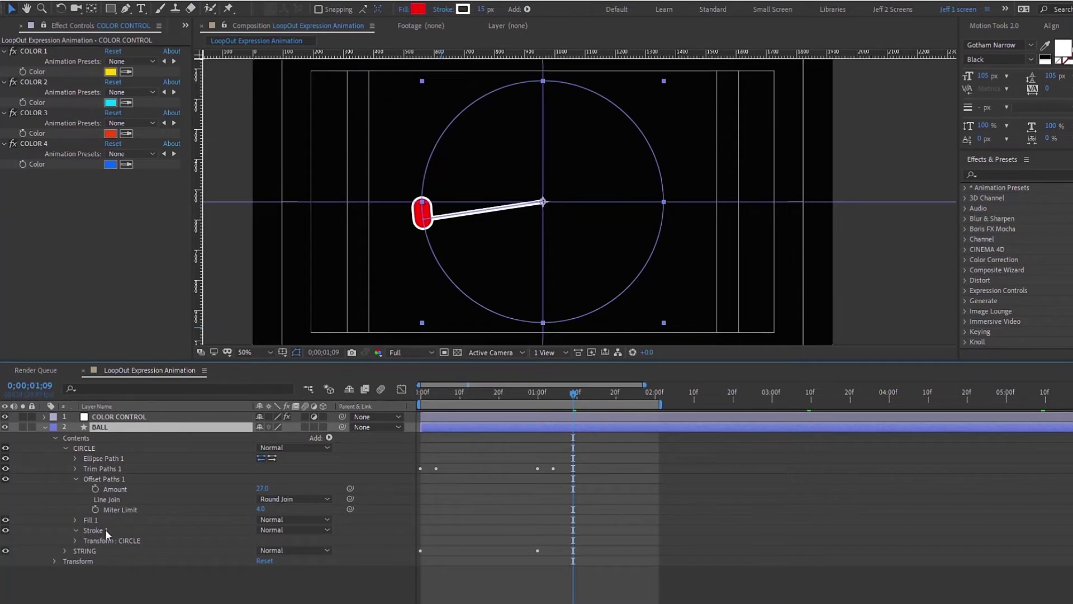
mouse_move(349, 548)
left_mouse_down()
mouse_move(359, 548)
mouse_move(348, 546)
mouse_move(115, 76)
left_mouse_up()
- Link the Color of the CIRCLE group's Fill 1 to the COLOR 2 control with the pick whip
left_click(76, 520)
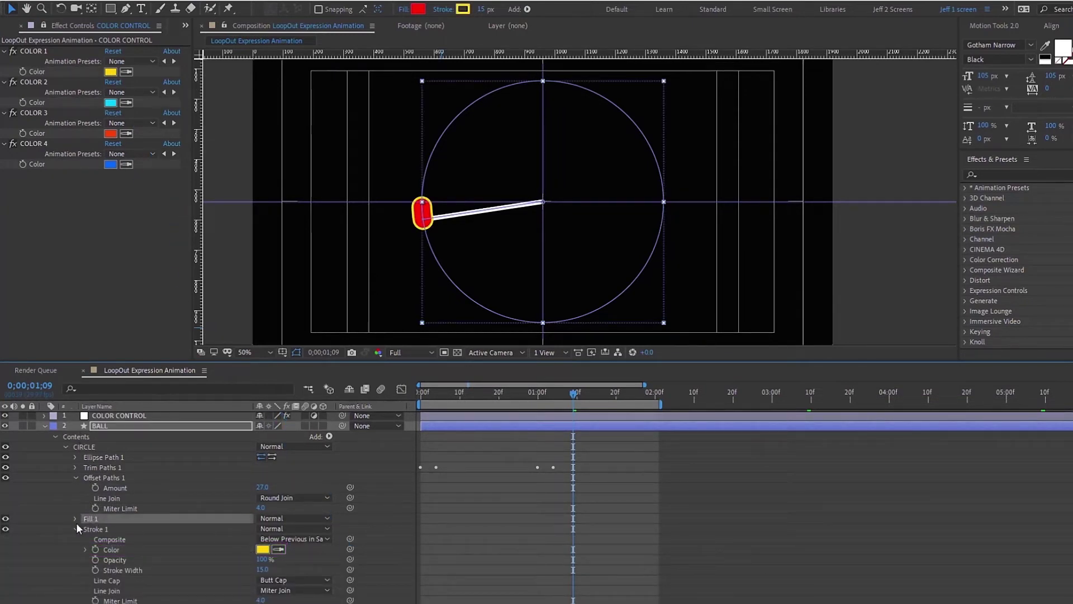
left_click(76, 518)
left_click_drag(350, 548, 112, 106)
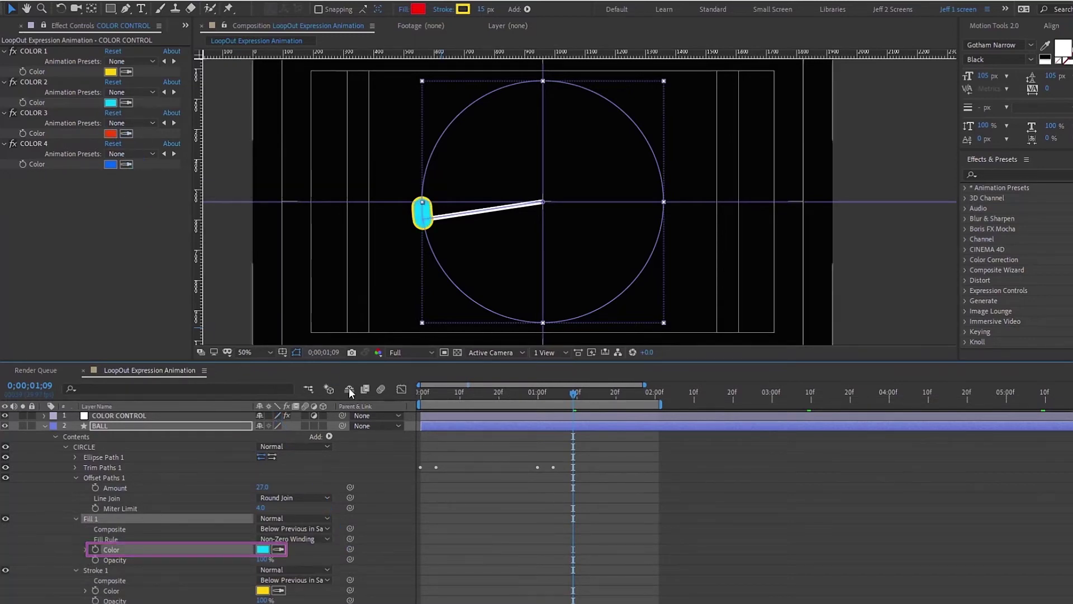
left_click(111, 103)
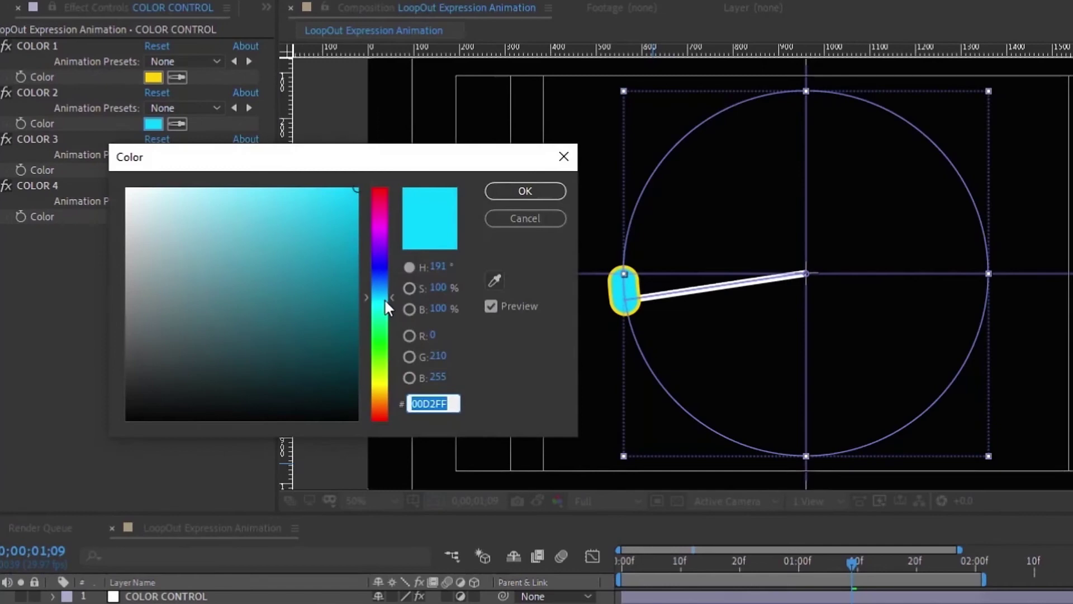
left_click_drag(386, 300, 392, 356)
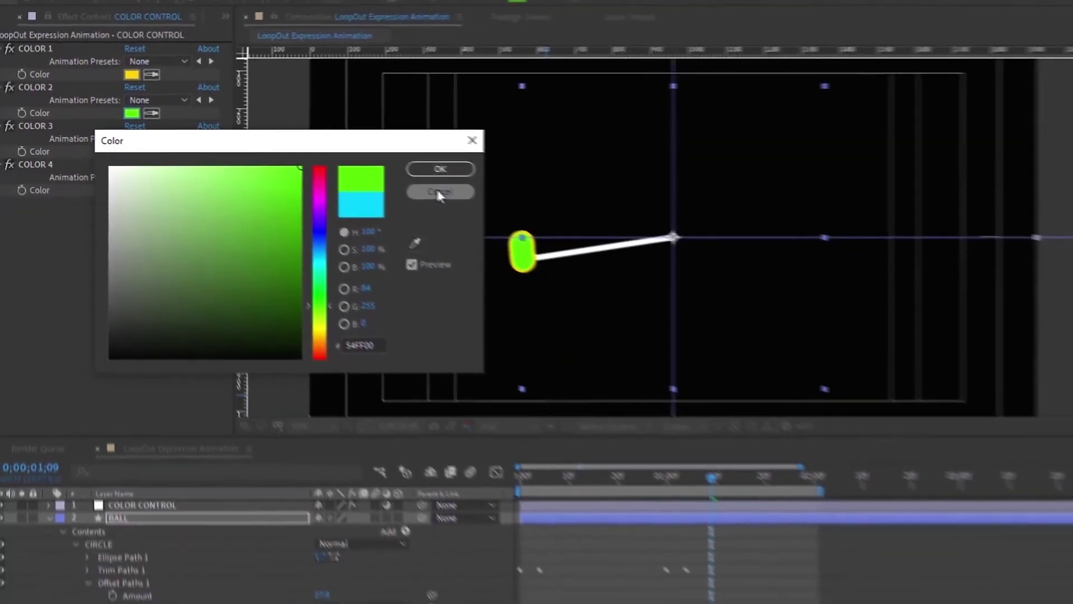
left_click(522, 218)
- Link the Color of the STRING group's Stroke 1 to the COLOR 3 control with the pick whip
left_click(66, 453)
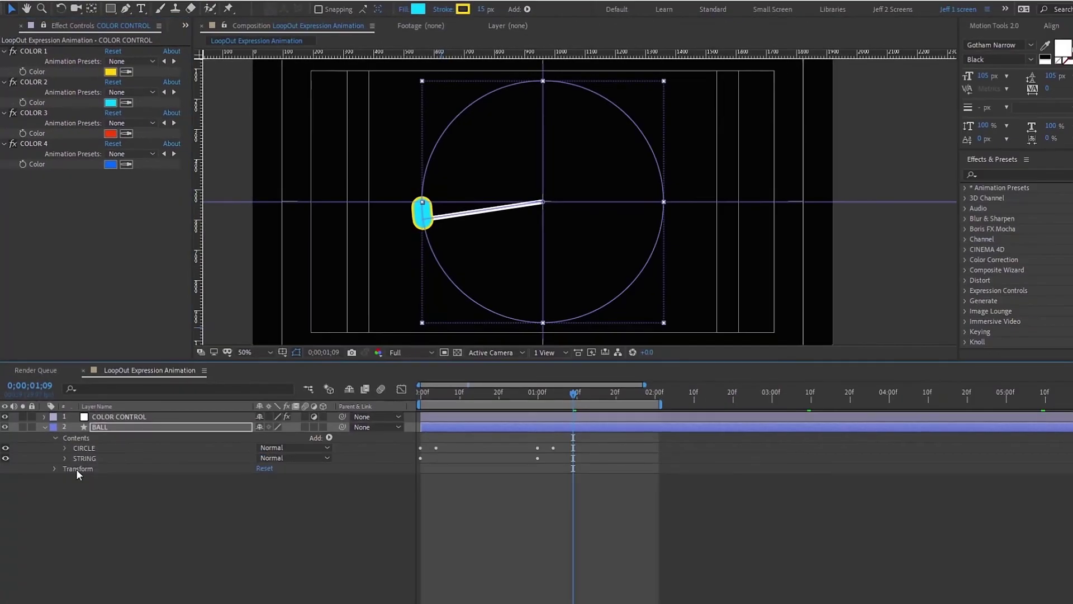
left_click(65, 459)
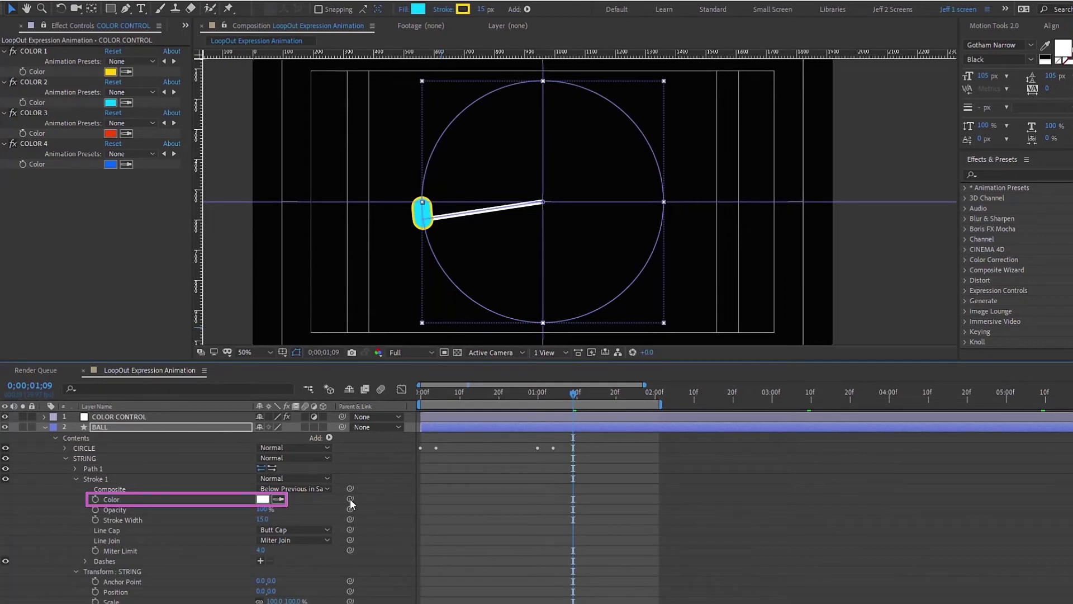
left_click_drag(349, 499, 110, 133)
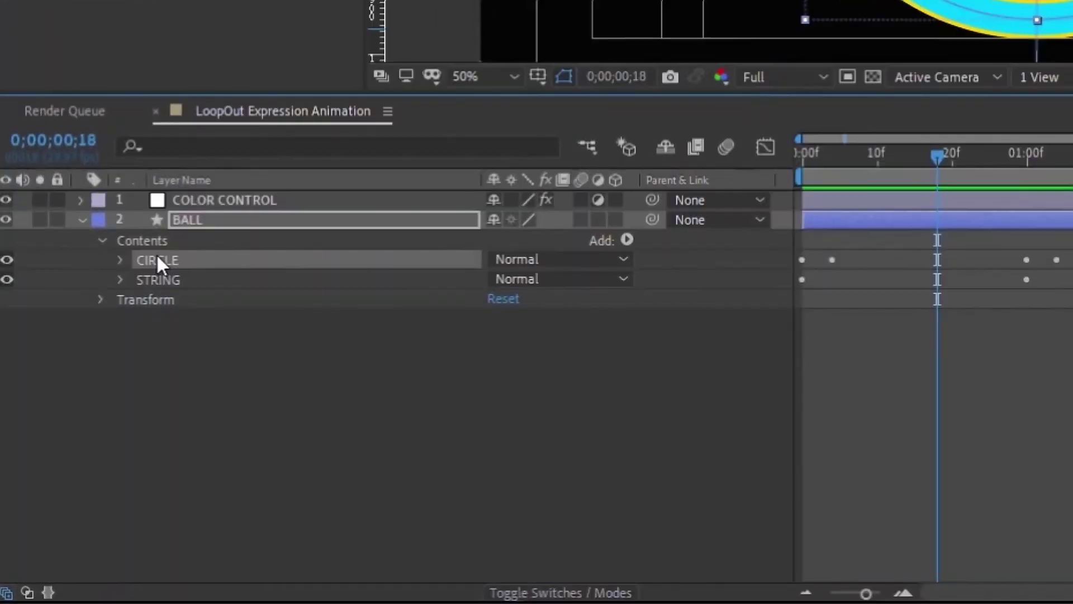
- Duplicate the CIRCLE group, place the copy below STRING and rename it TRAIL 1
key("ctrl+d")
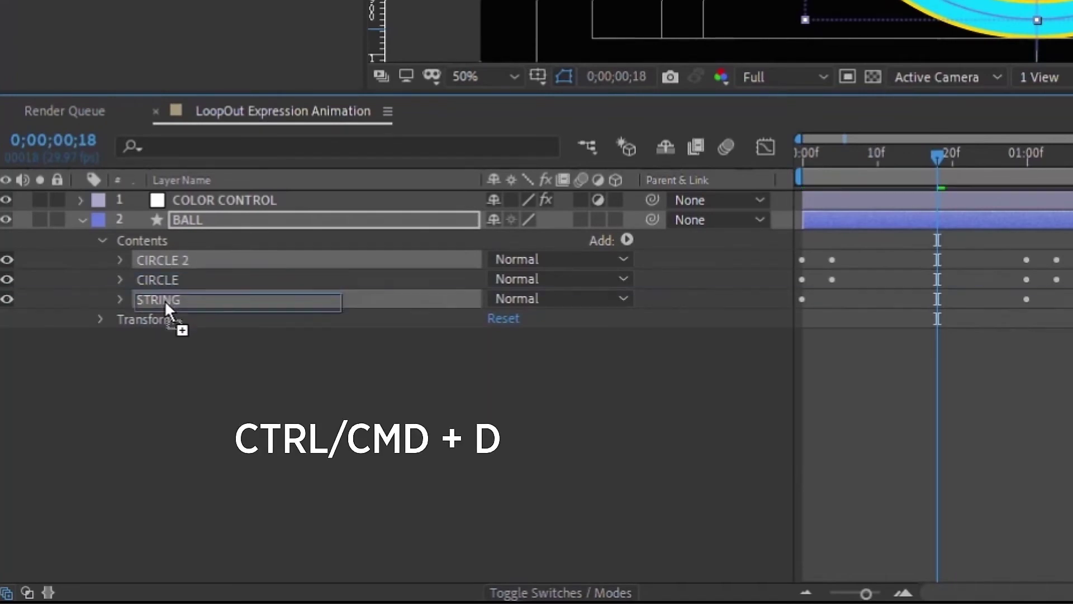
left_click_drag(165, 305, 164, 302)
key("Return")
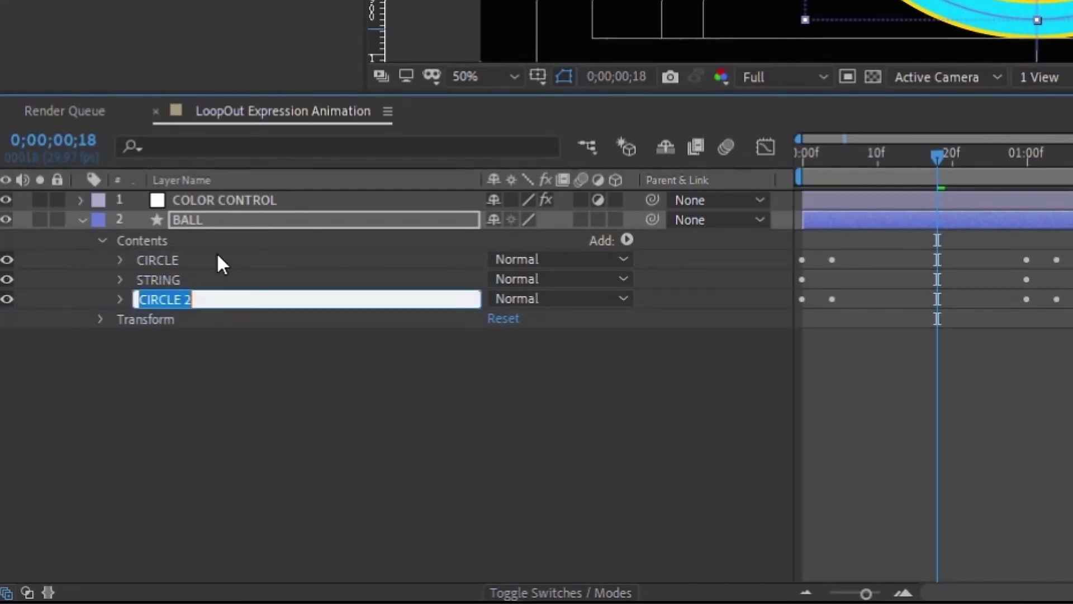
type("TA")
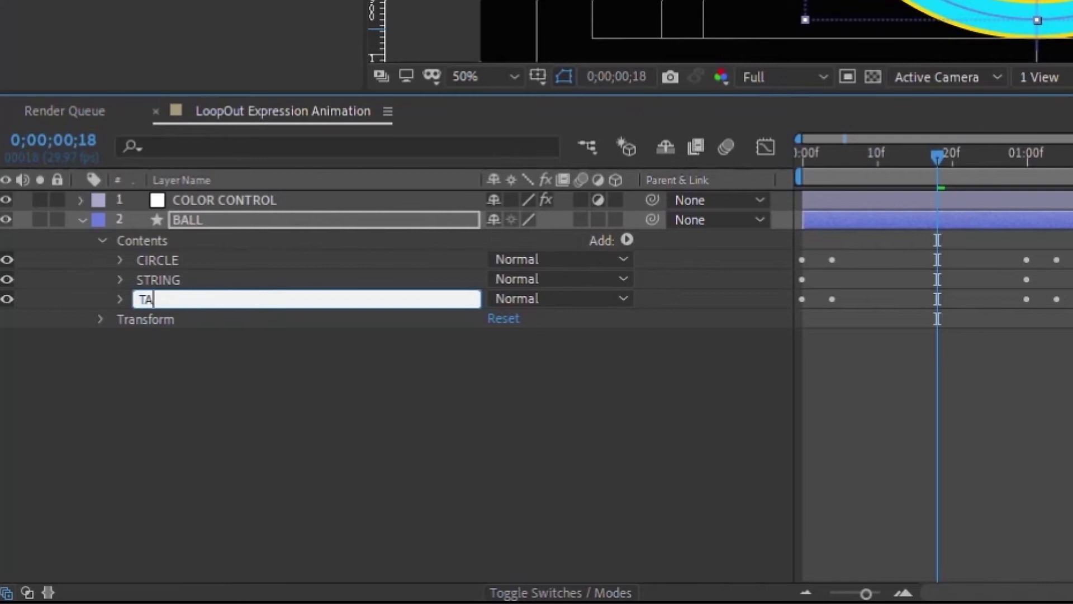
type("AIL 1")
- Delete Fill 1 and Offset Paths 1 from the TRAIL 1 group
left_click(119, 299)
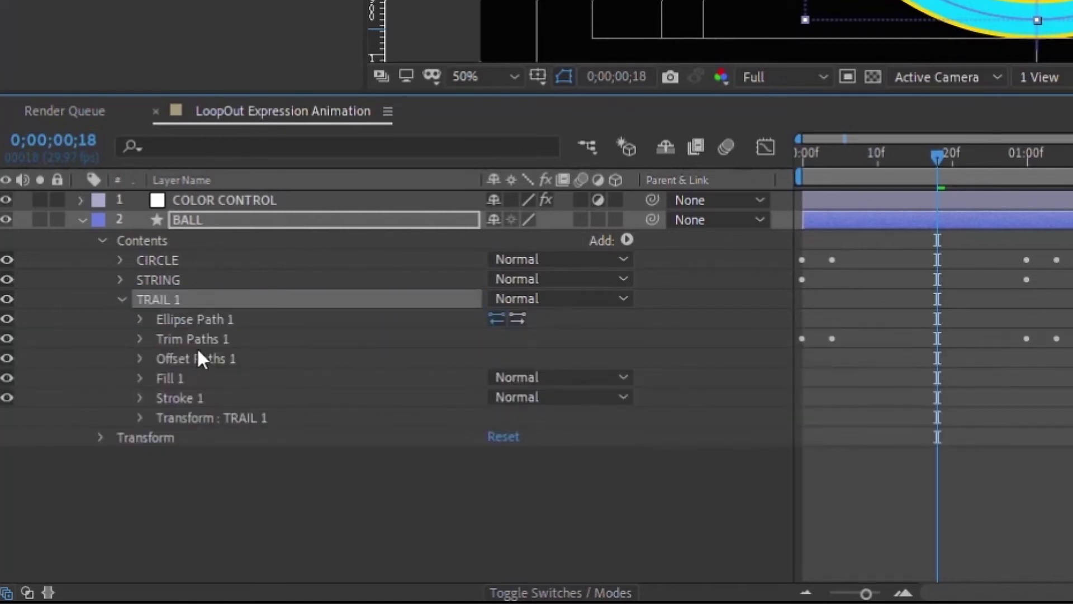
left_click(170, 375)
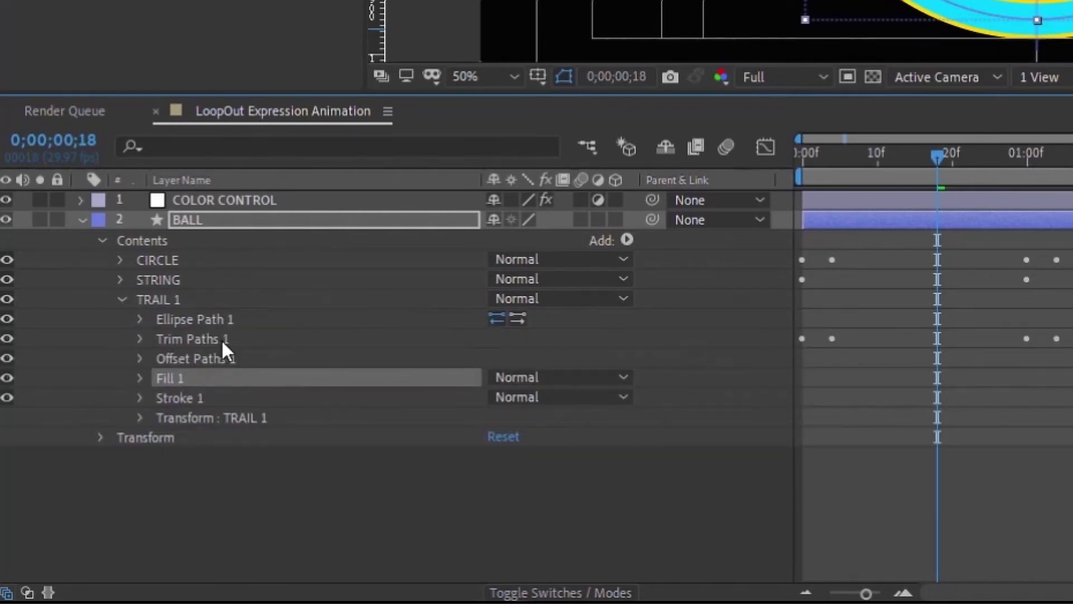
key("Delete")
left_click(197, 363)
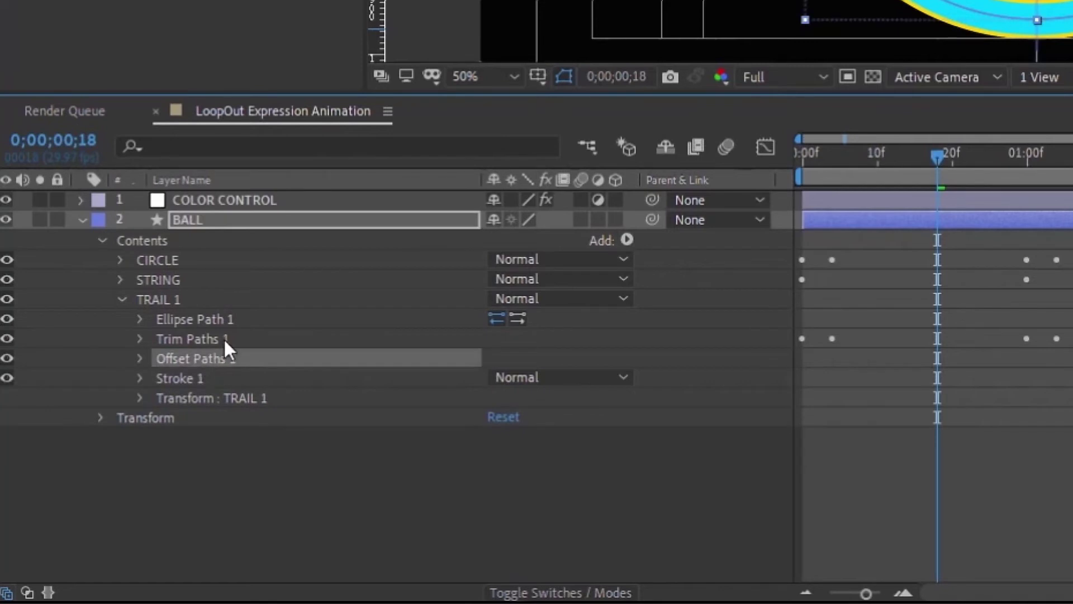
key("Delete")
- Set TRAIL 1's Stroke 1 to Round Cap and Round Join, and add one dash and one gap to it
double_click(176, 358)
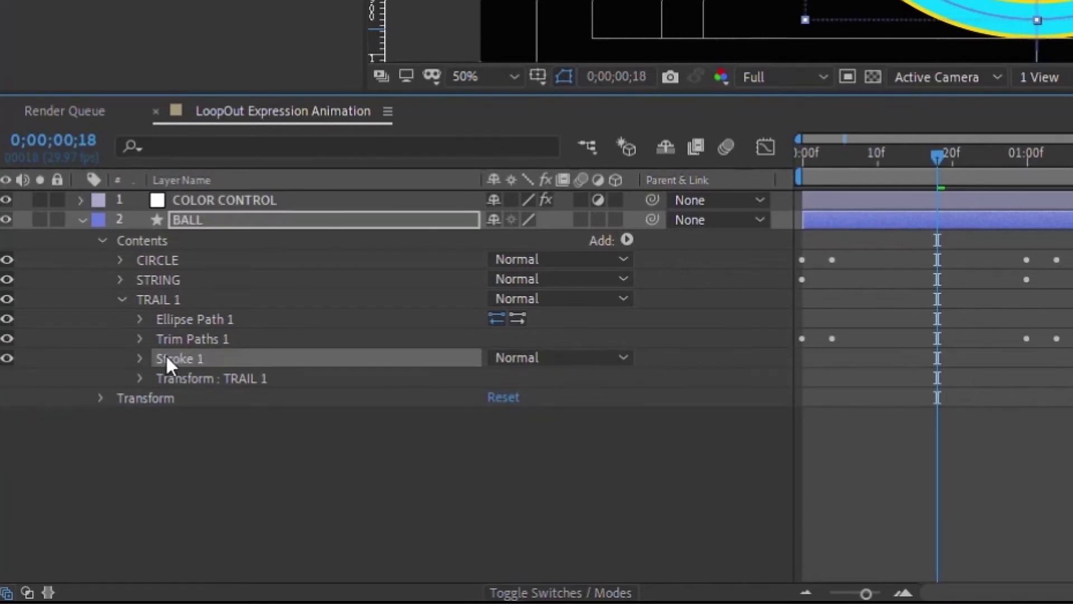
left_click(537, 456)
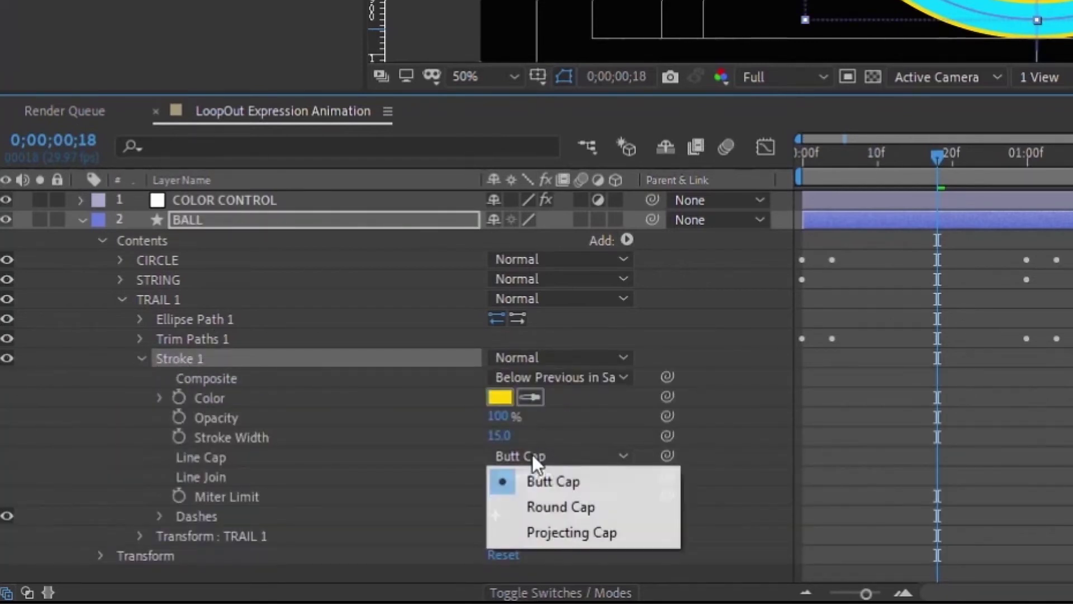
left_click(571, 503)
left_click(529, 475)
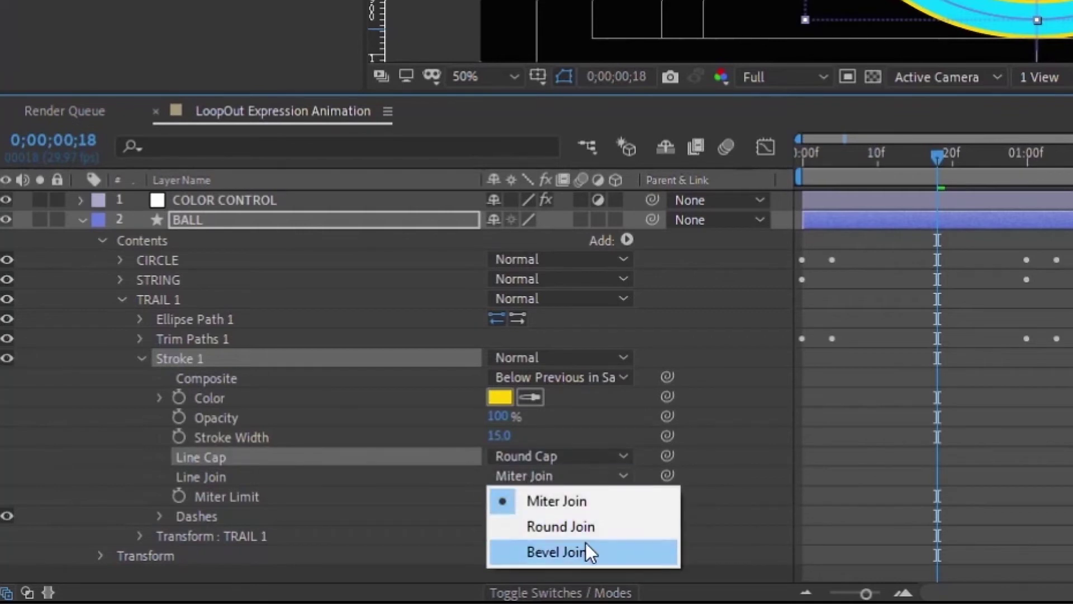
left_click(565, 526)
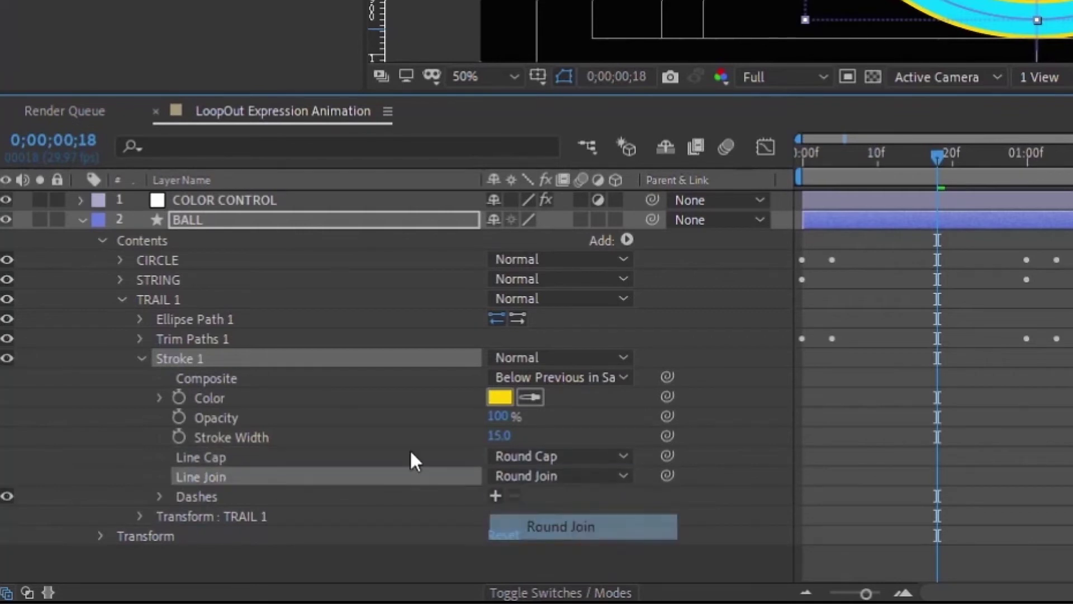
left_click(496, 495)
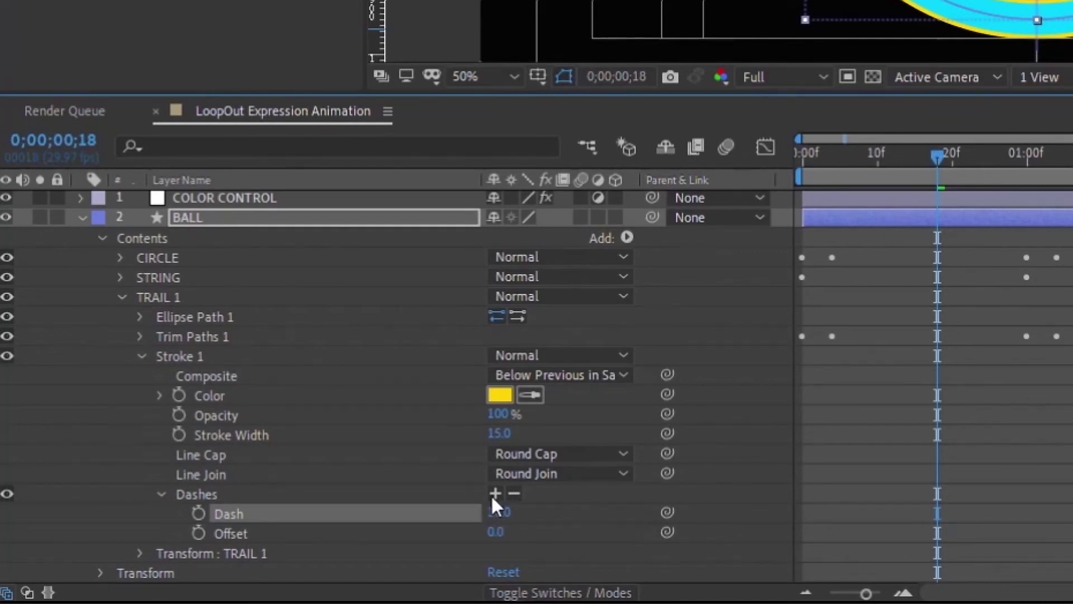
left_click(494, 492)
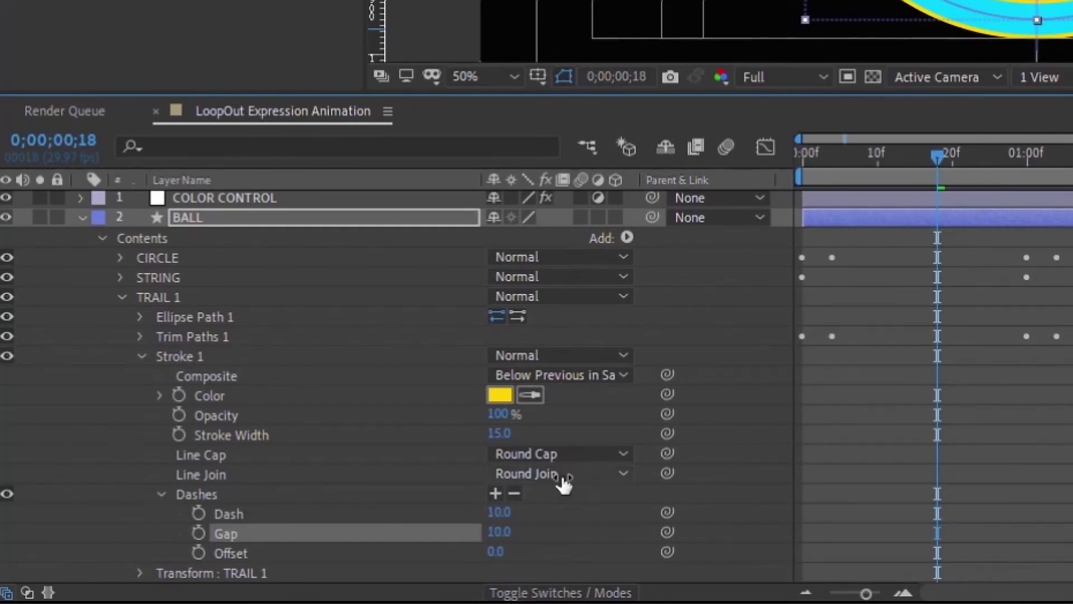
left_click(493, 491)
left_click(494, 492)
left_click(493, 490)
scroll(475, 464, "down", 3)
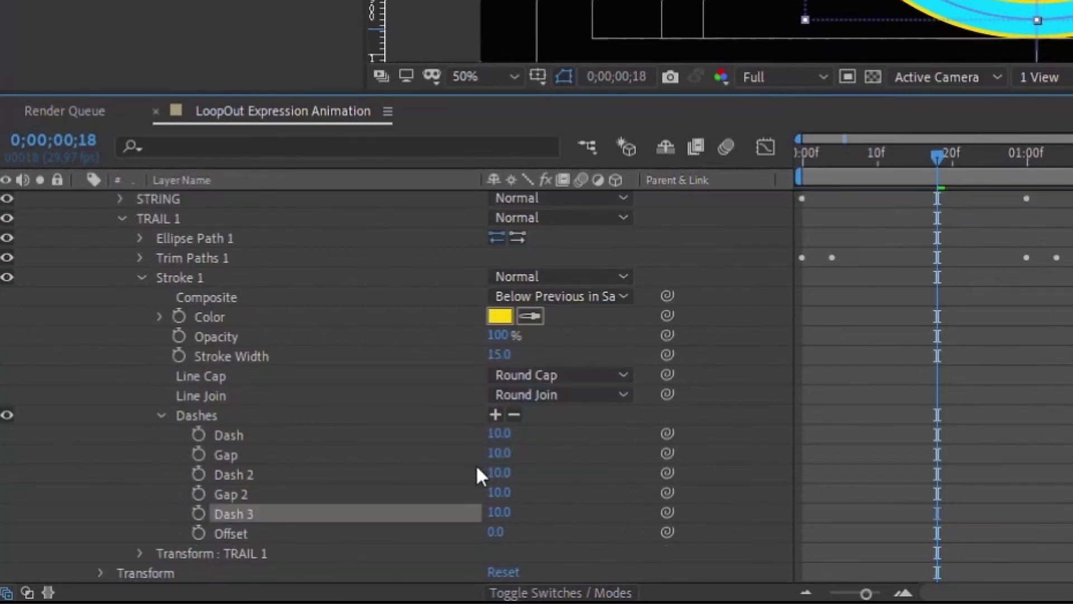
left_click(513, 414)
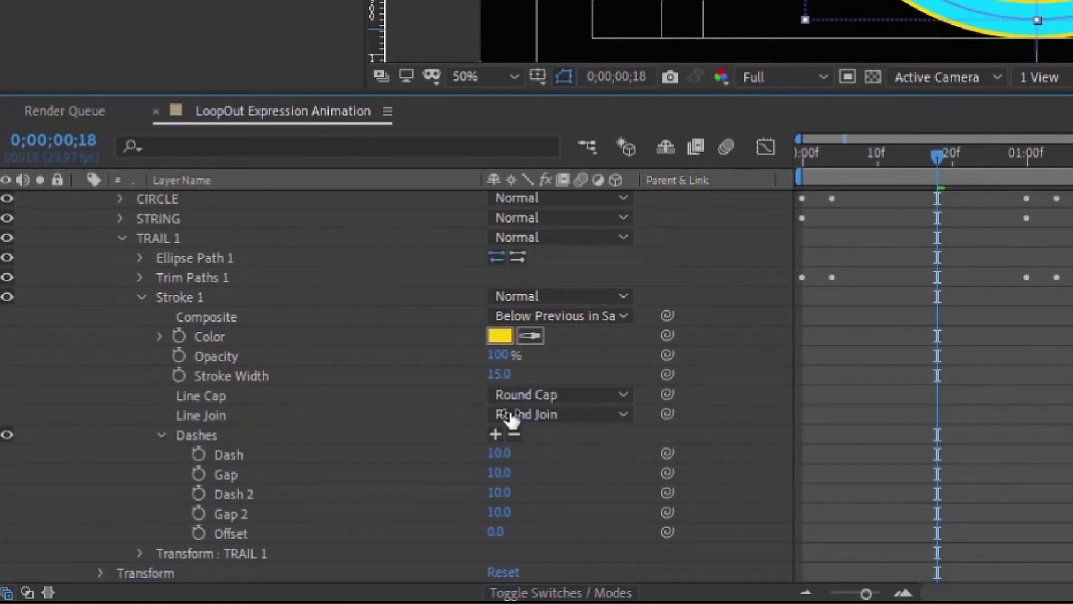
left_click(514, 434)
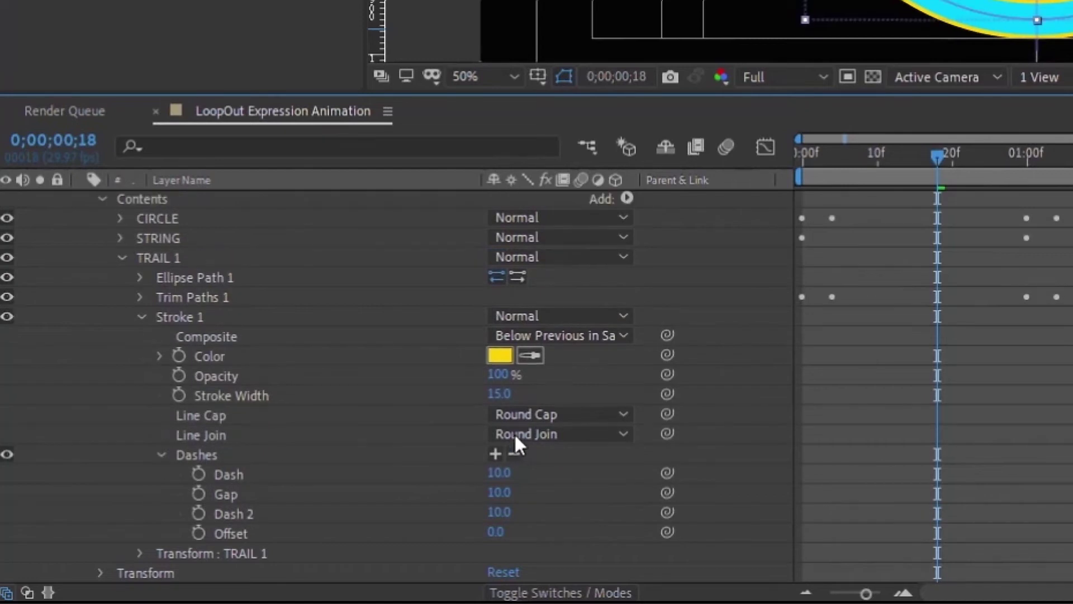
left_click(515, 453)
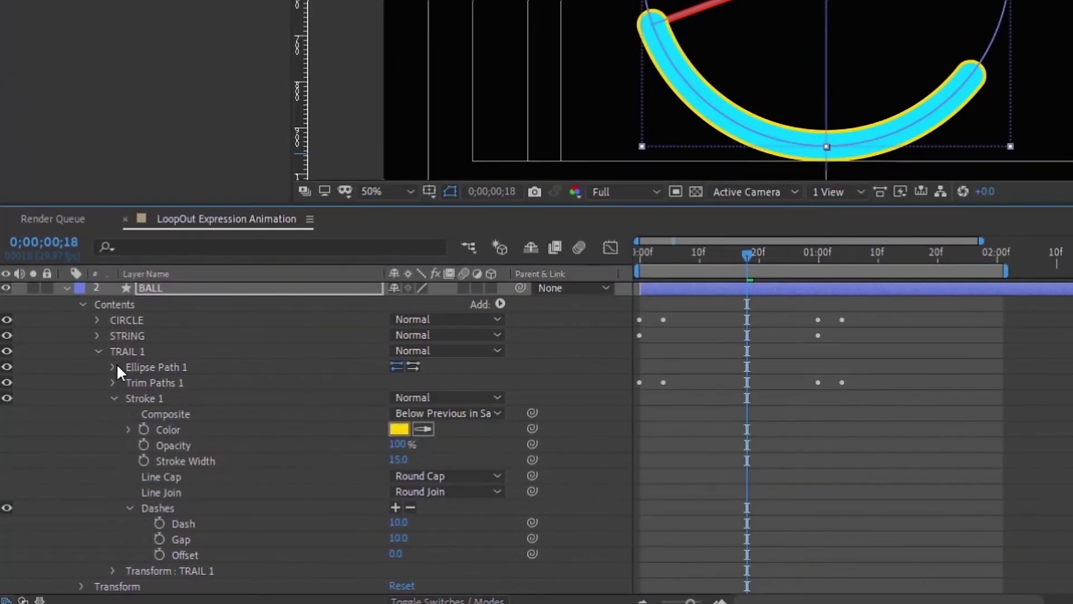
- Set the Size of TRAIL 1's Ellipse Path 1 to 618 by 618
left_click(115, 368)
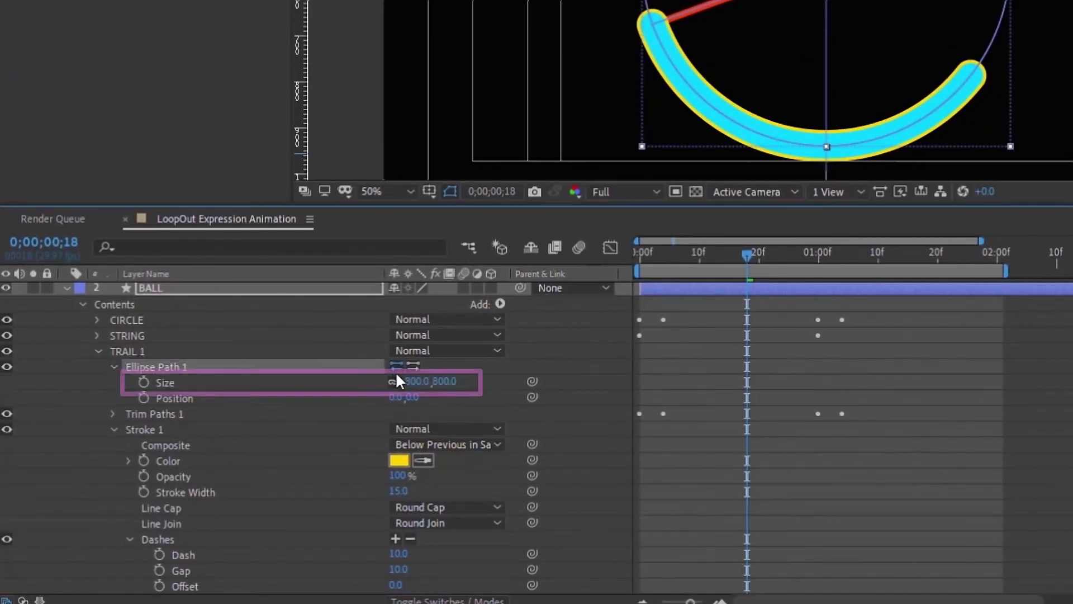
left_click(415, 382)
type("650")
key("Return")
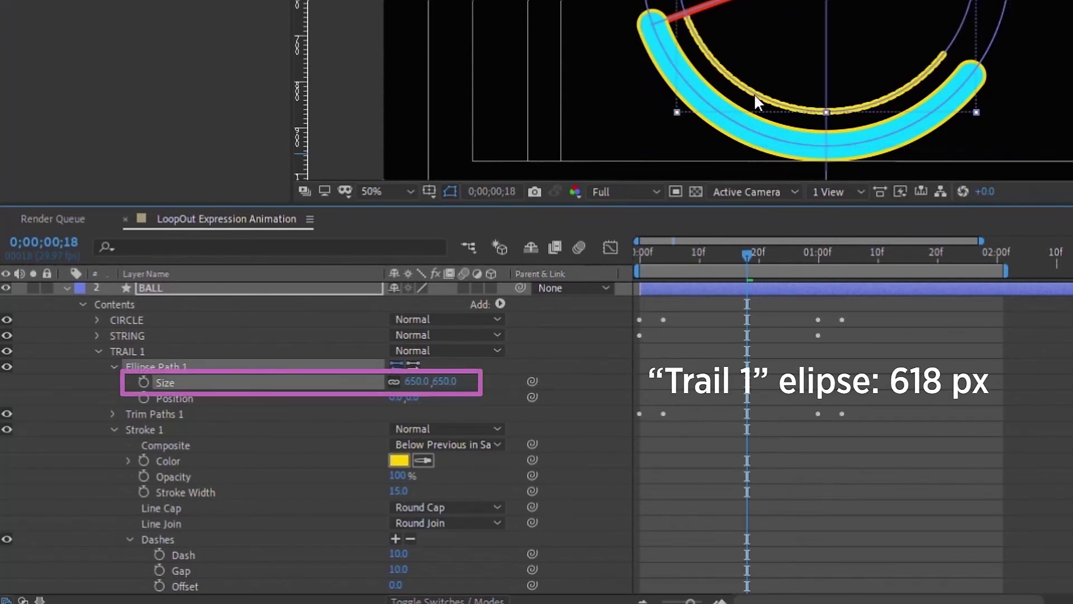
left_click_drag(387, 380, 381, 380)
- Set Dash to 60 and Gap to 70 for TRAIL 1's stroke, and preview the dashes at frame 15
left_click(393, 520)
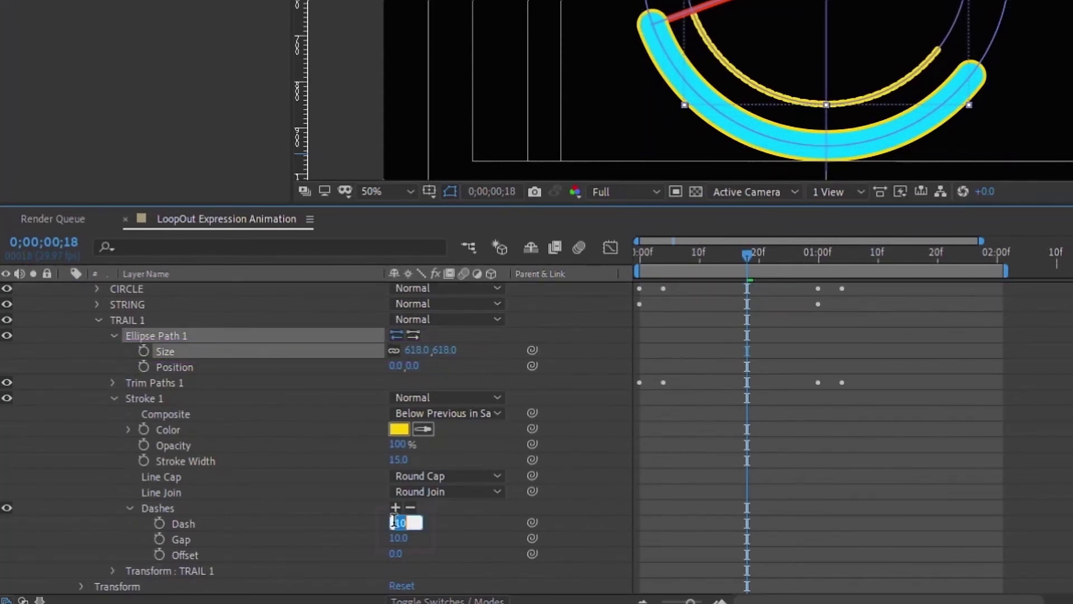
type("60")
key("Tab")
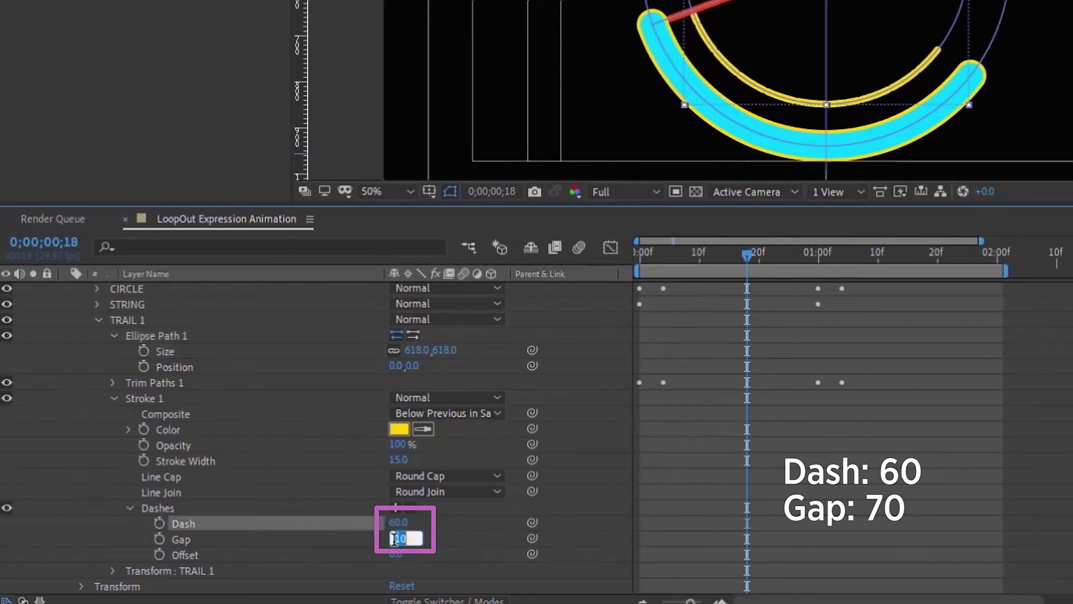
type("70")
key("Return")
left_click_drag(644, 249, 729, 250)
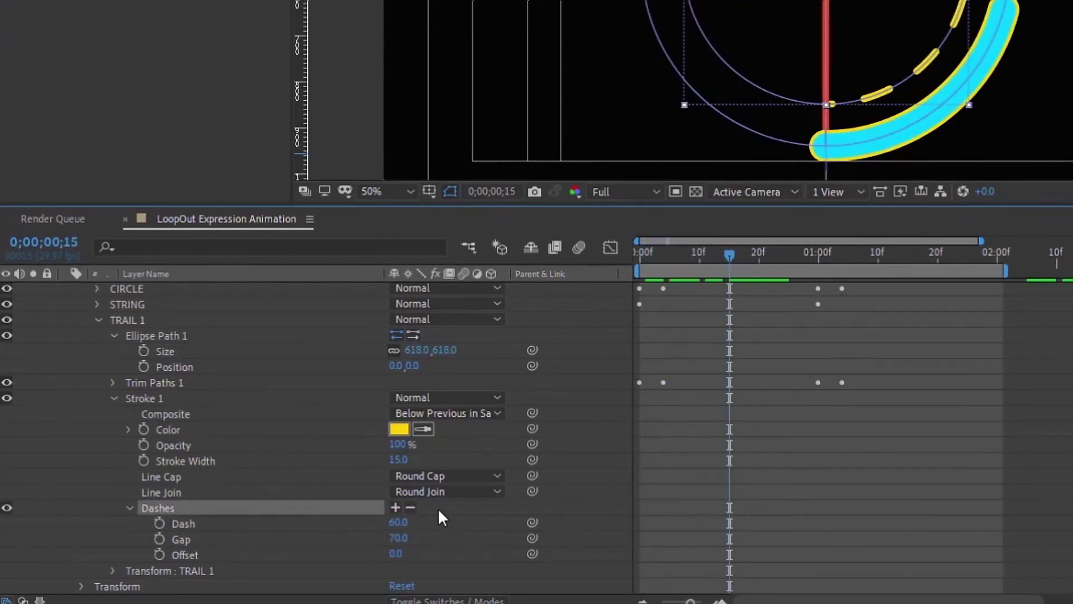
- Add a second dash and gap to TRAIL 1's stroke, with Dash 10, Gap 30, Dash 2 61 and Gap 2 71
left_click(395, 507)
left_click(395, 507)
left_click_drag(379, 573, 425, 559)
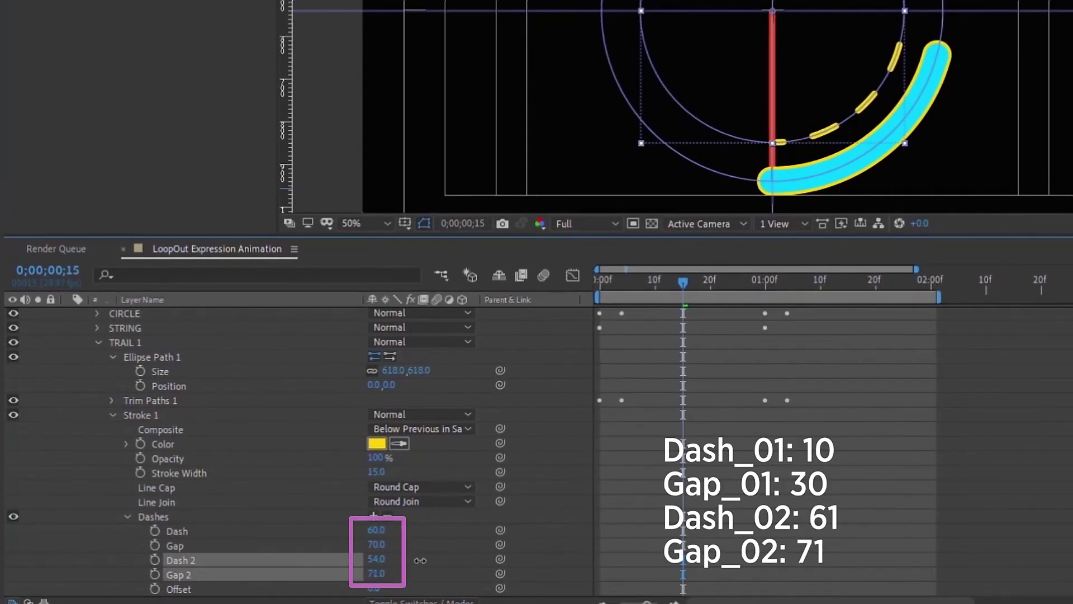
left_click_drag(376, 530, 417, 545)
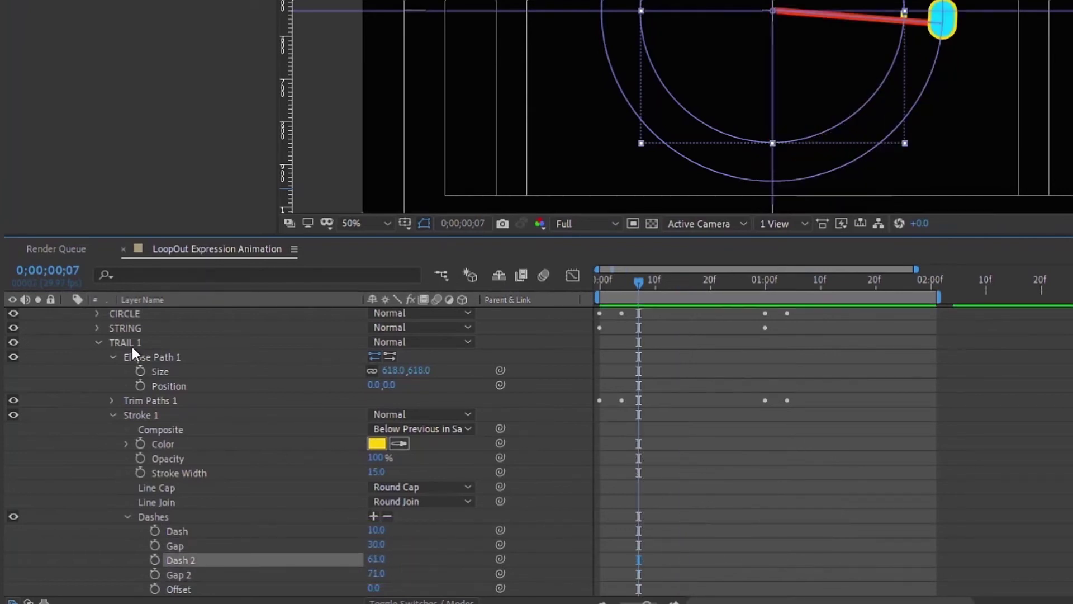
- Duplicate the TRAIL 1 group and move the copy below TRAIL 1
left_click(146, 340)
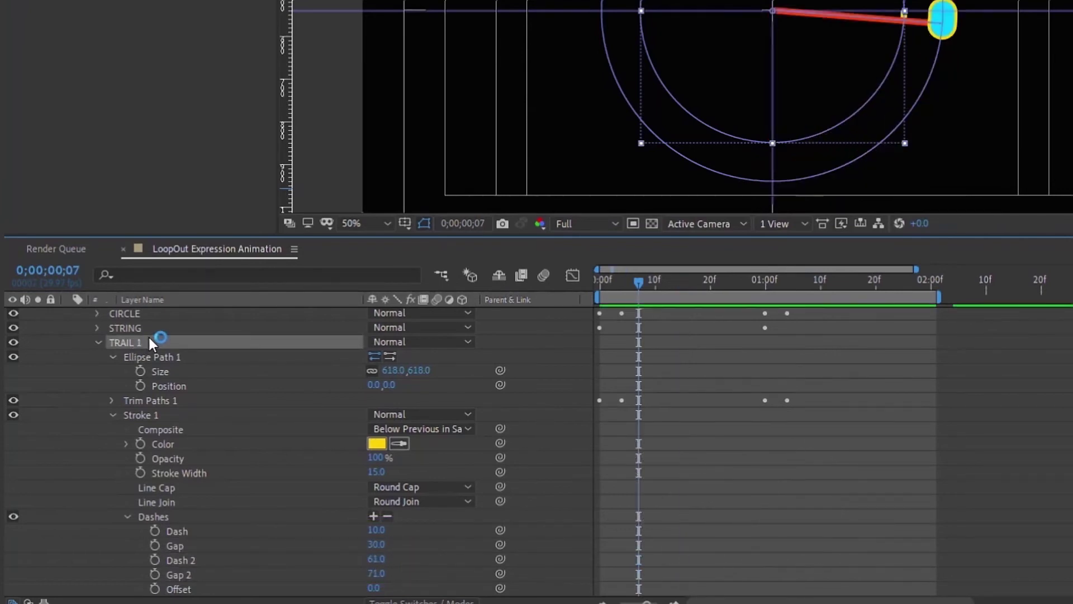
key("ctrl+d")
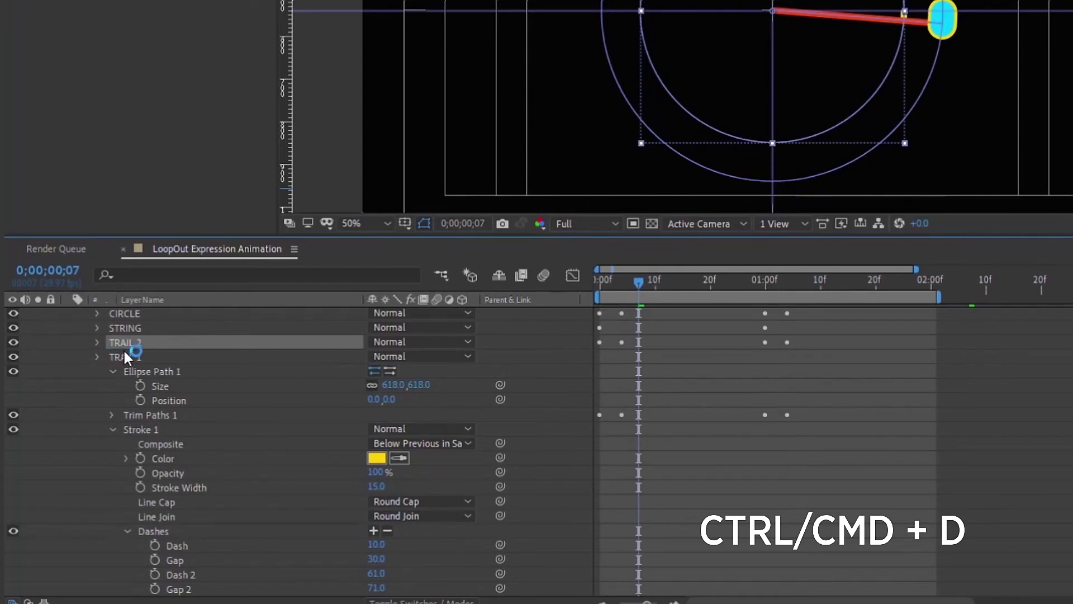
left_click_drag(121, 387, 127, 408)
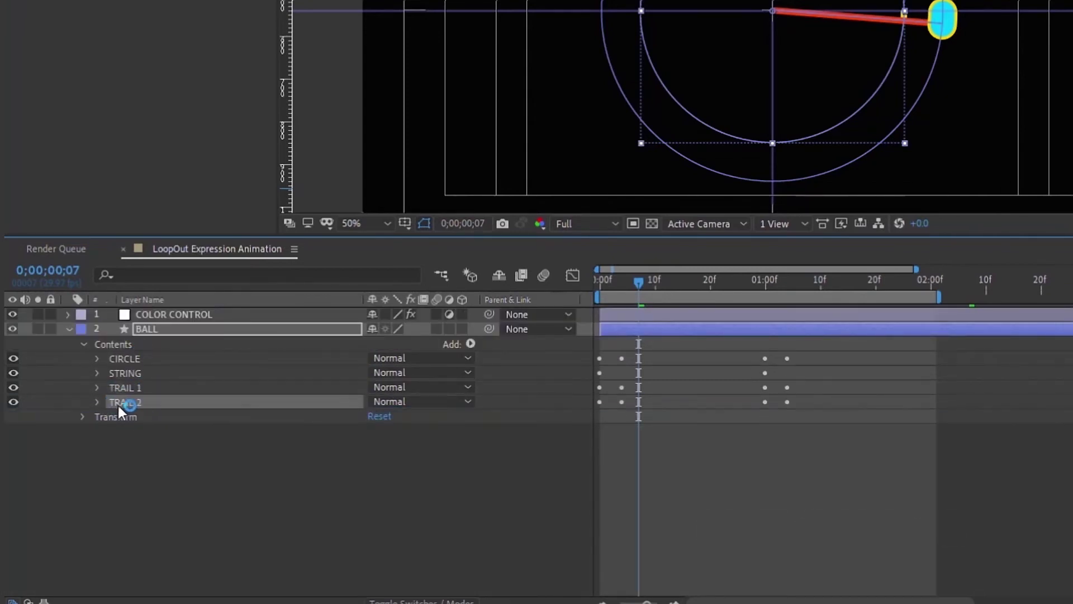
- Shift TRAIL 2's Start and End keyframes two frames later so the first End keyframe sits at 0;00;00;02
left_click(97, 401)
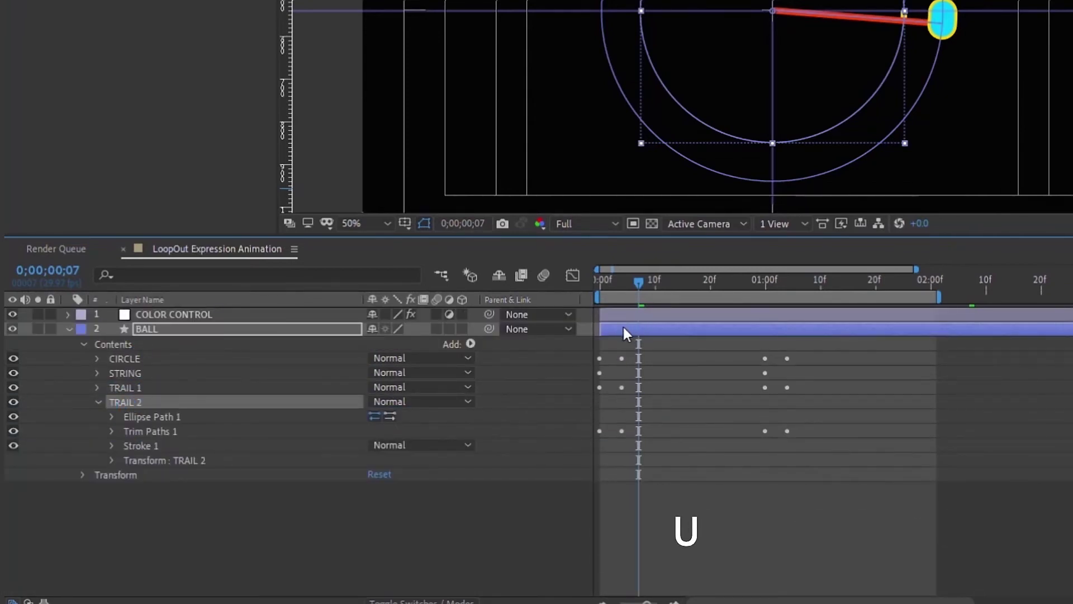
key("u")
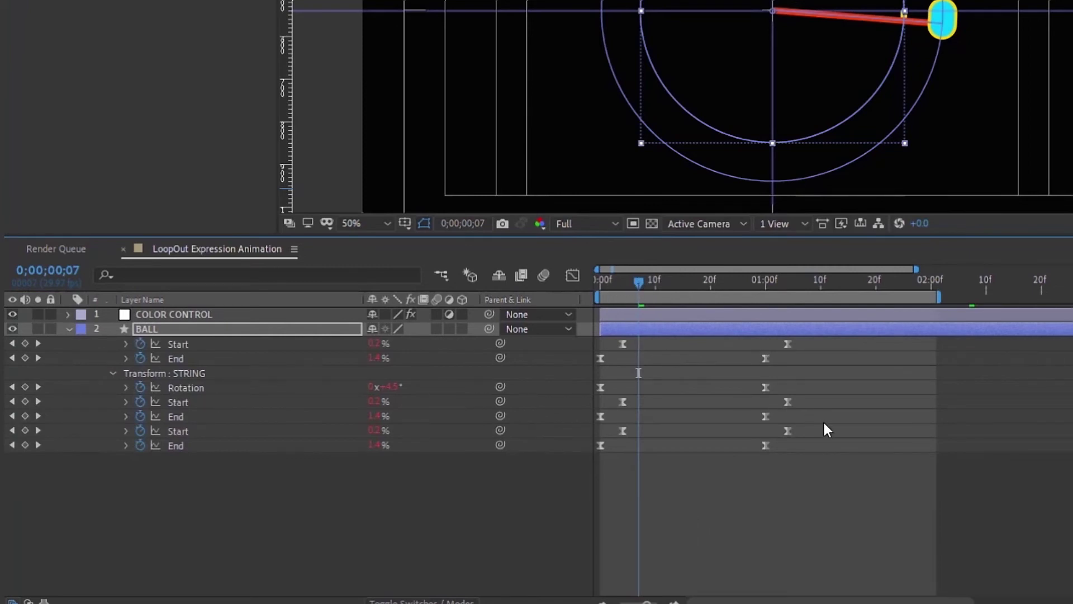
left_click_drag(843, 430, 611, 441)
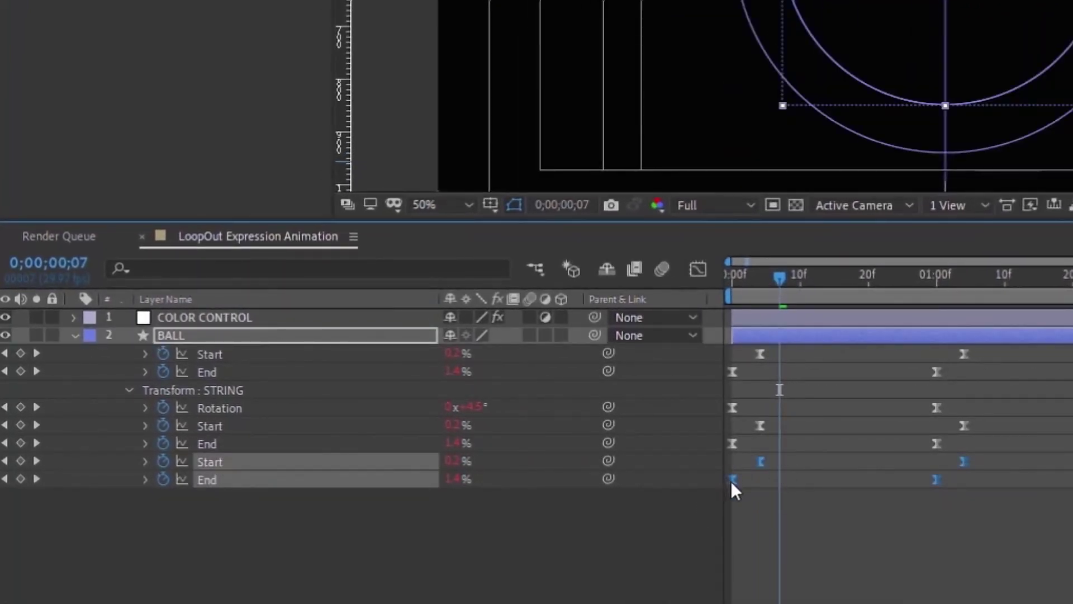
left_click(728, 282)
key("Page_Down")
key("Page_Down")
left_click_drag(732, 479, 746, 480)
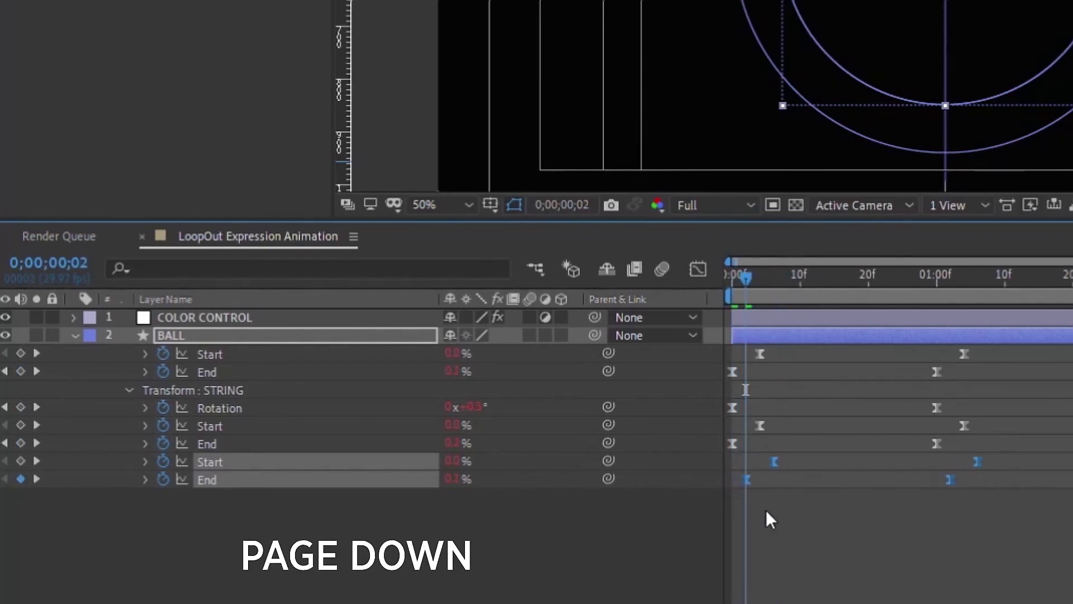
left_click(766, 511)
- Set the Ellipse Path size of the TRAIL 2 group to 400 by 400 and preview the animation
double_click(180, 338)
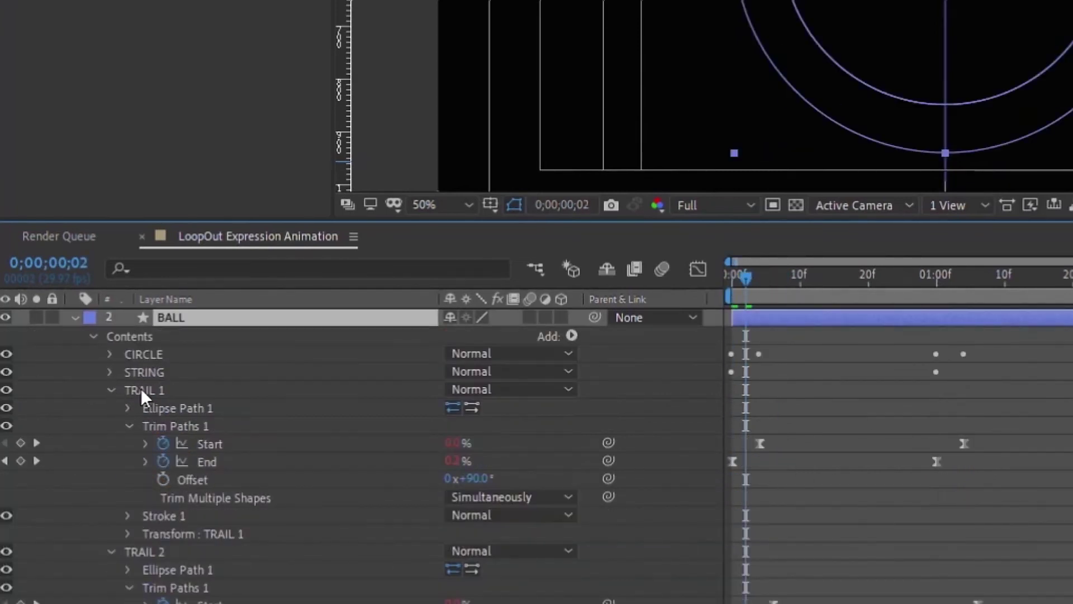
left_click(112, 389)
left_click(128, 443)
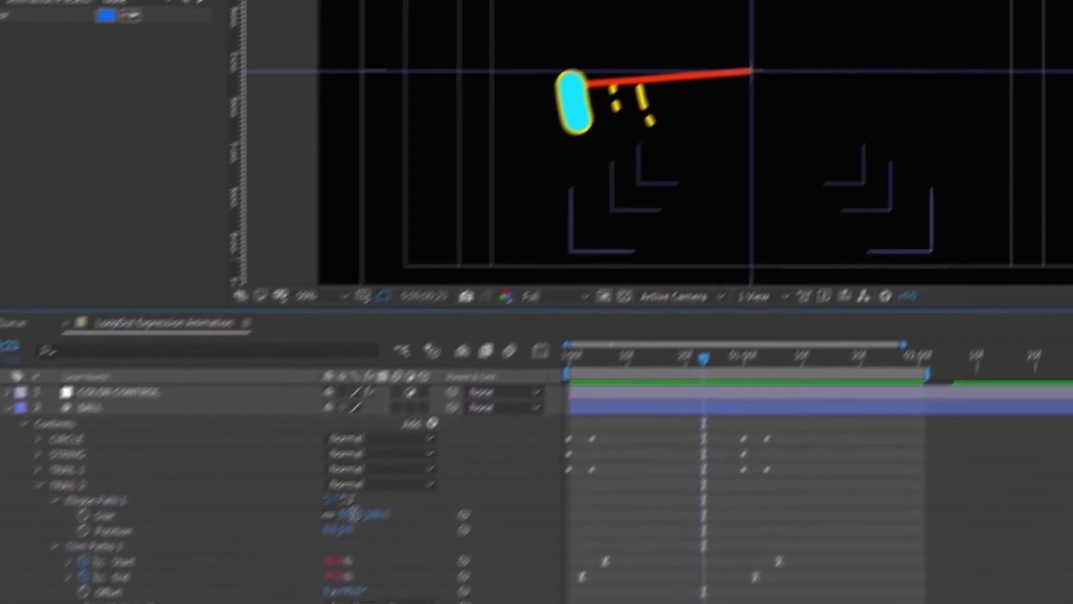
left_click(352, 514)
type("400")
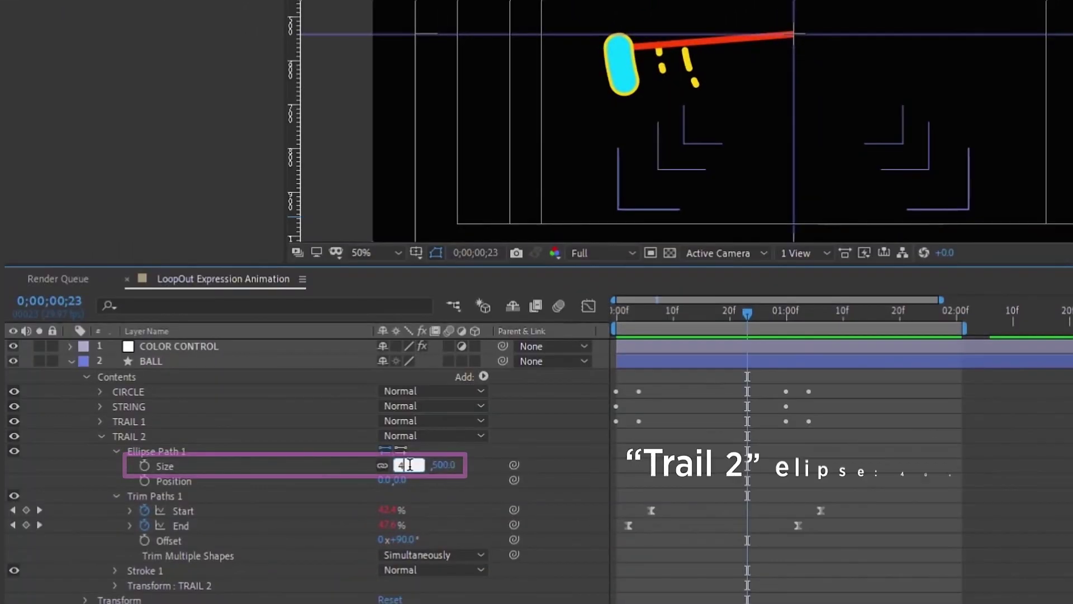
left_click(85, 483)
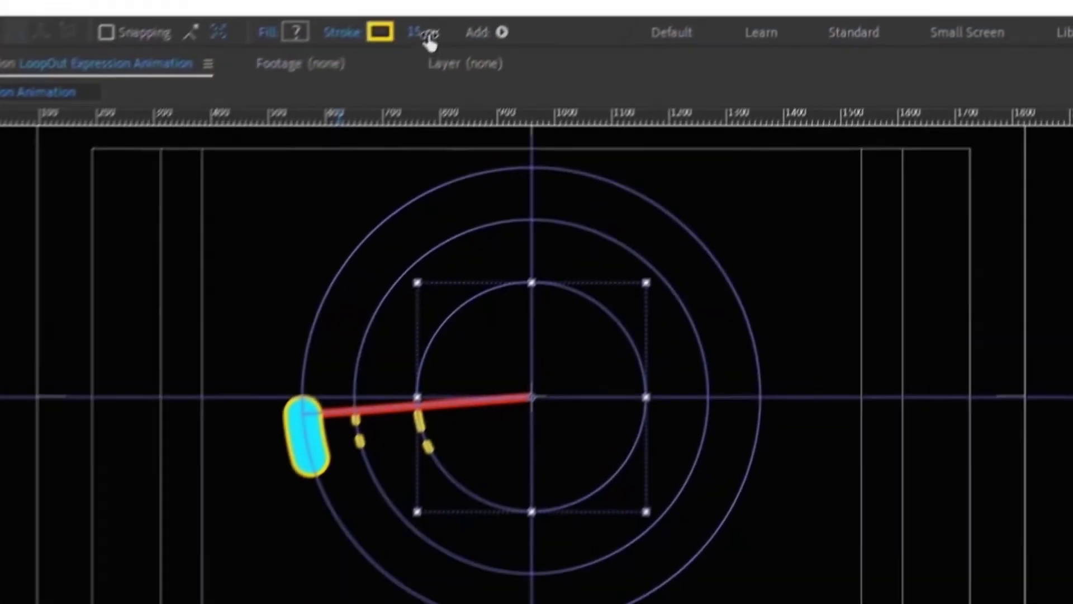
left_click(419, 36)
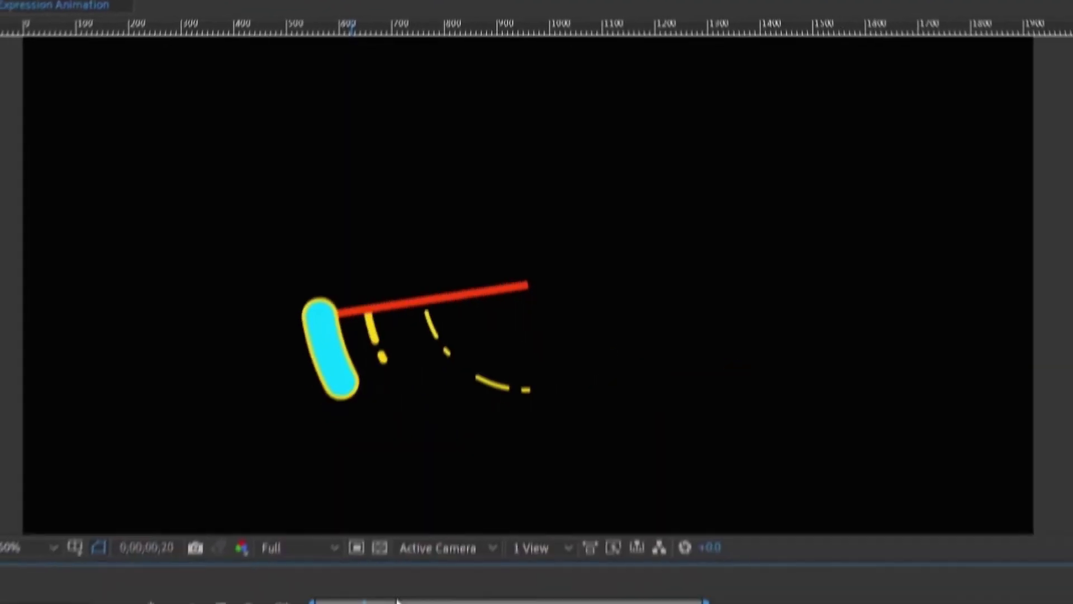
key("space")
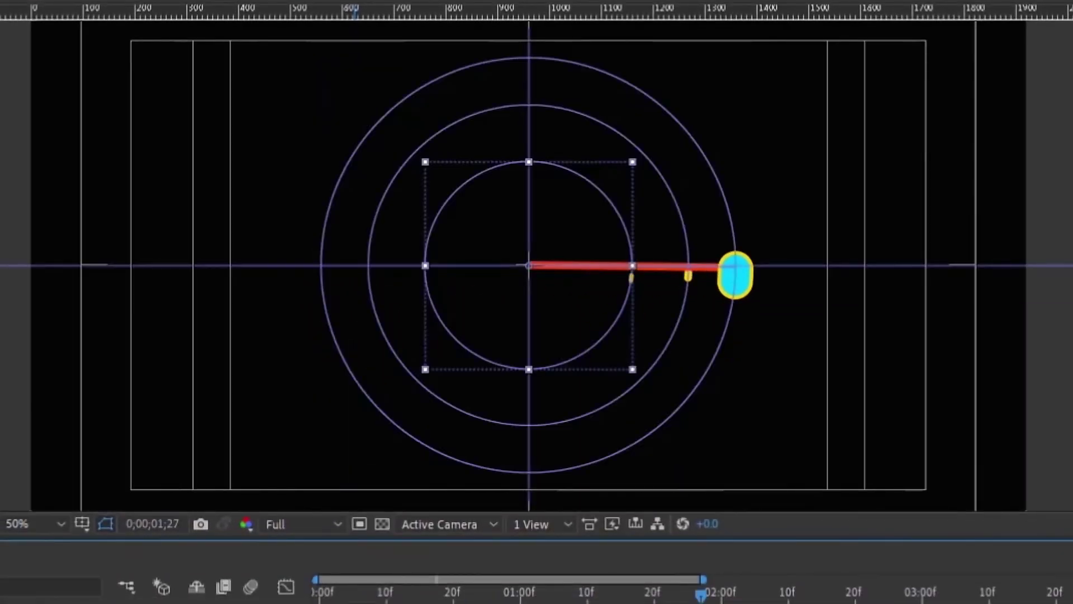
- Duplicate the TRAIL 2 group and move the copy below TRAIL 2
key("ctrl+d")
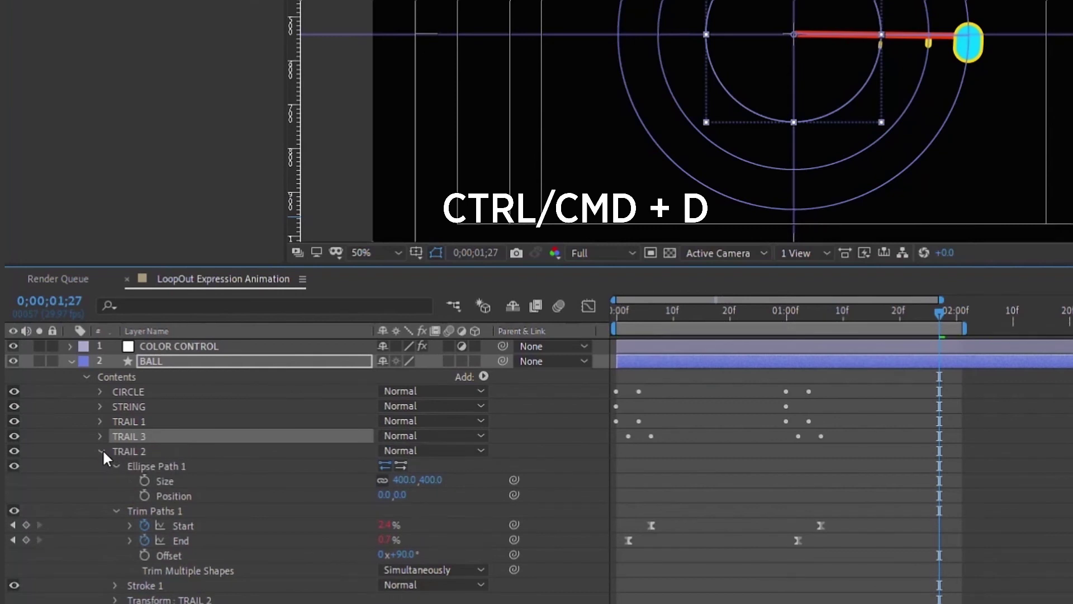
left_click(101, 450)
left_click_drag(136, 437, 123, 464)
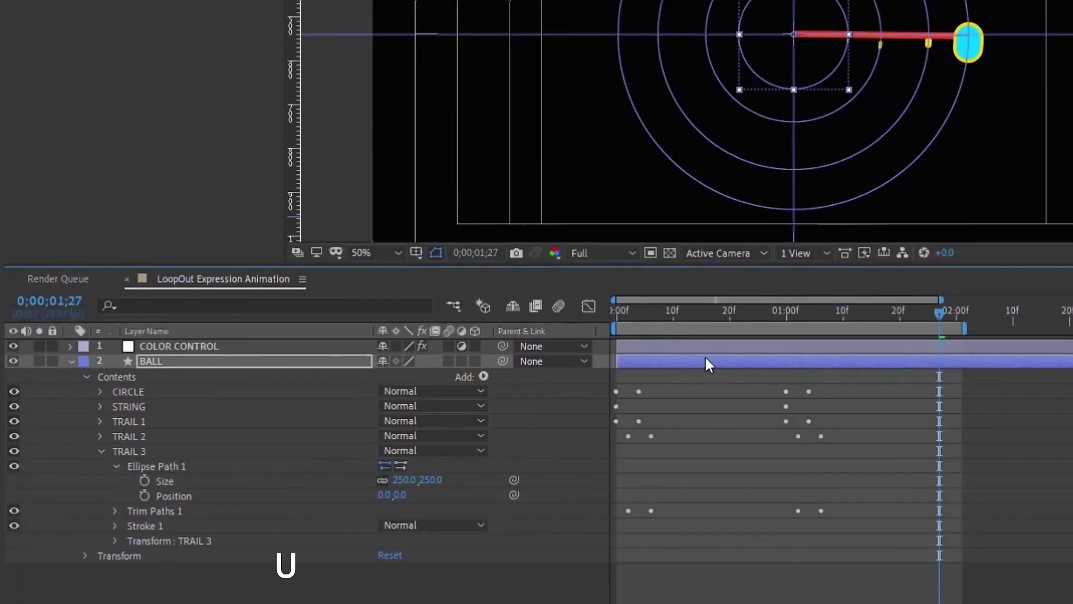
- Shift TRAIL 3's Start and End keyframes two frames later so the first End keyframe sits at 0;00;00;04, and preview the animation
key("u")
left_click_drag(851, 491, 619, 537)
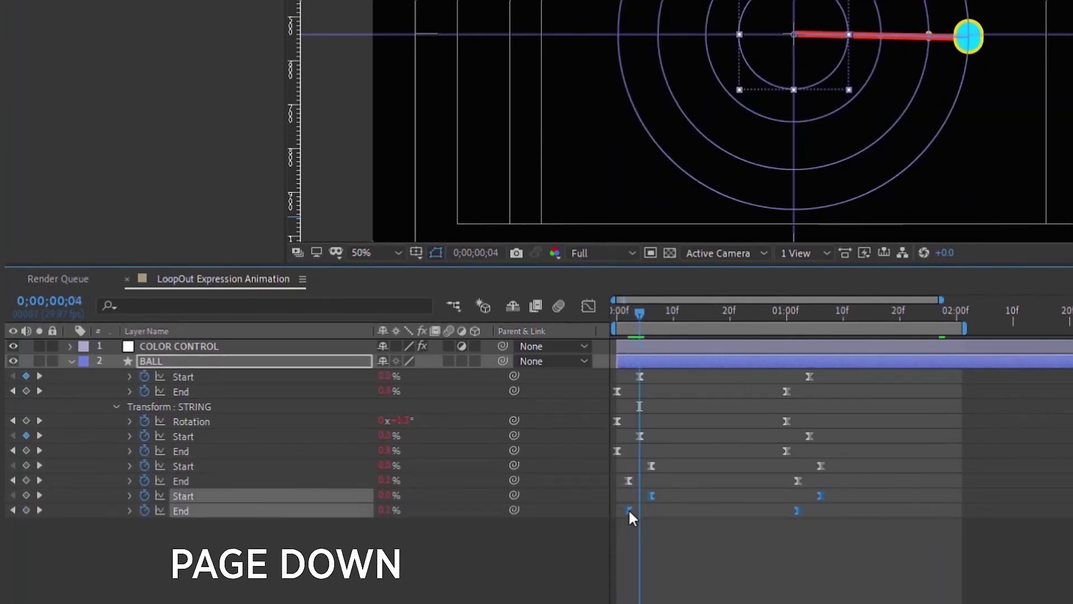
left_click_drag(629, 510, 653, 525)
left_click(666, 532)
key("space")
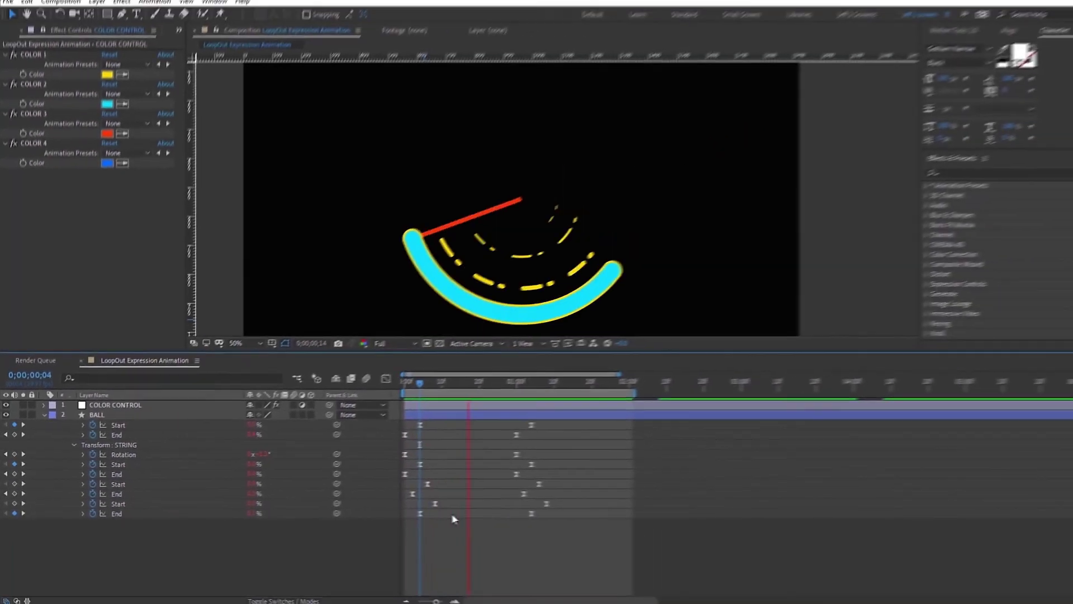